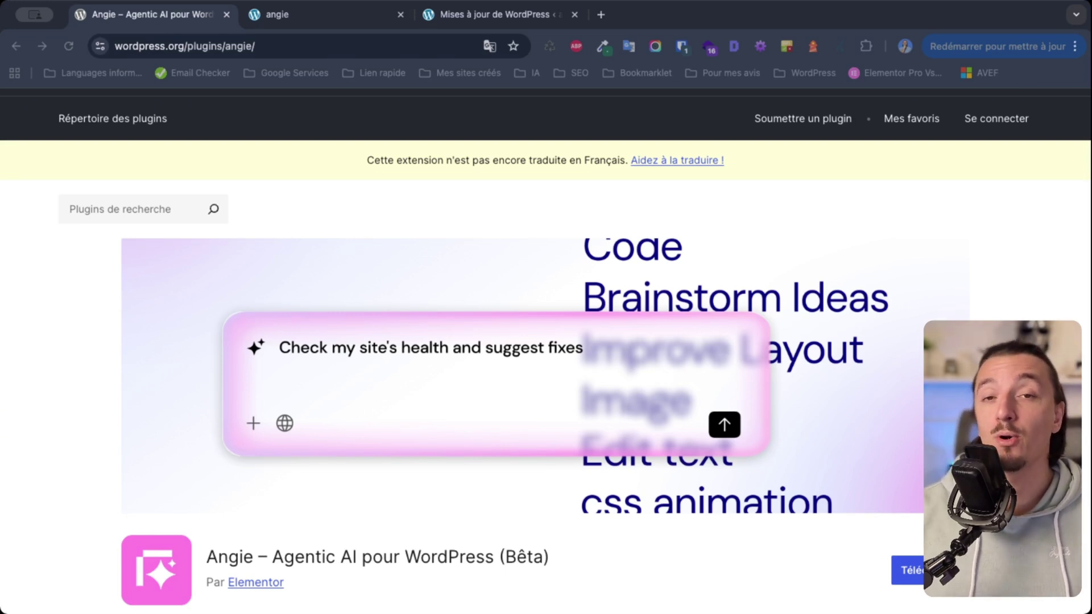
# - Look over the header of the Angie plugin page on WordPress.org, highlighting the word "Bêta" in its title
pyautogui.scroll(1, 35, 394)
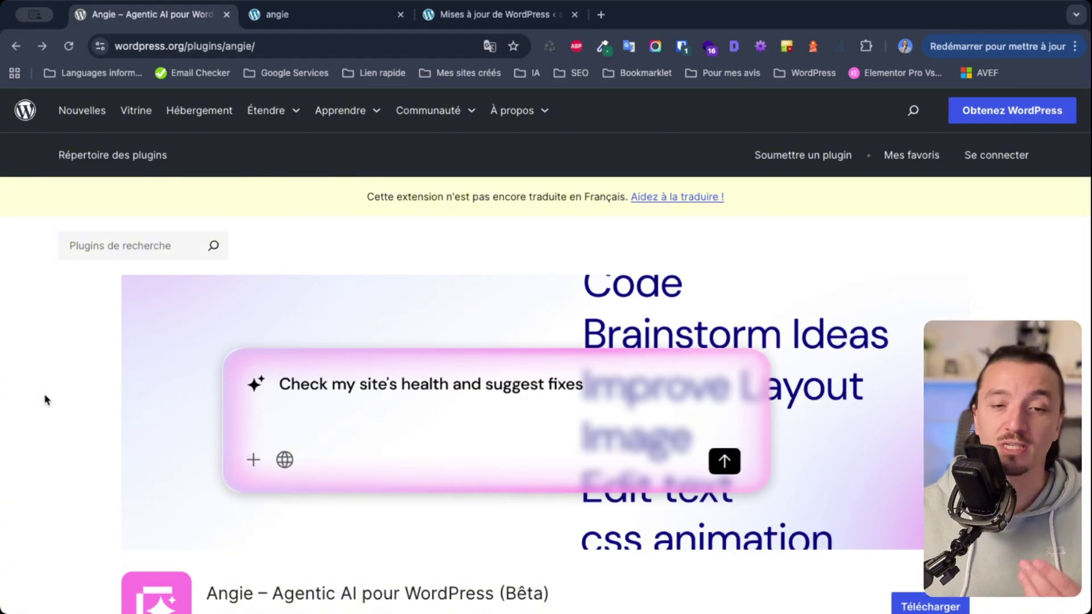
pyautogui.scroll(-3, 74, 422)
pyautogui.doubleClick(521, 475)
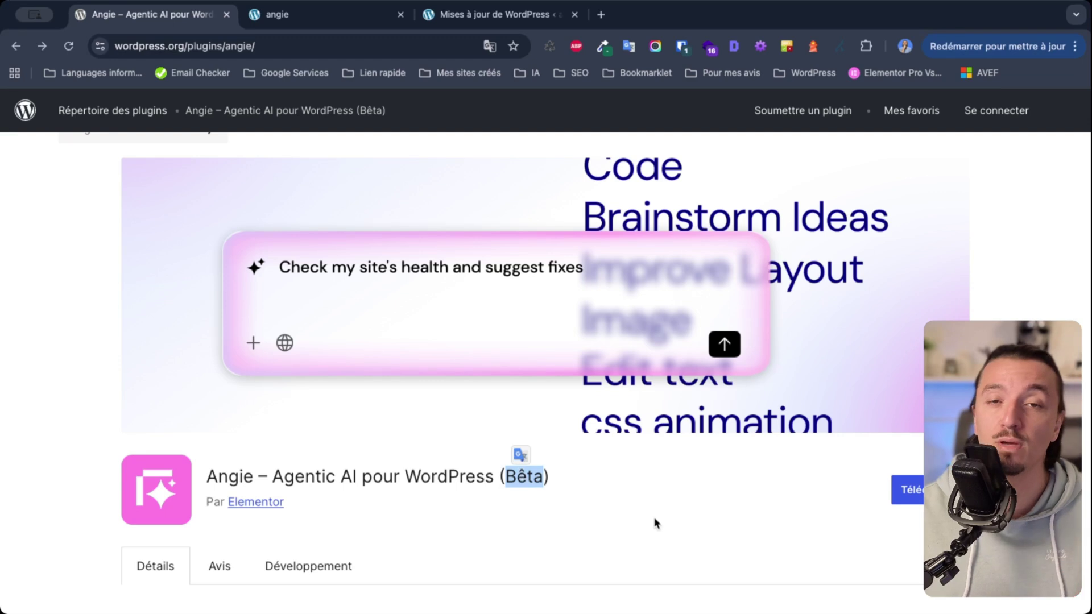
pyautogui.scroll(-1, 660, 522)
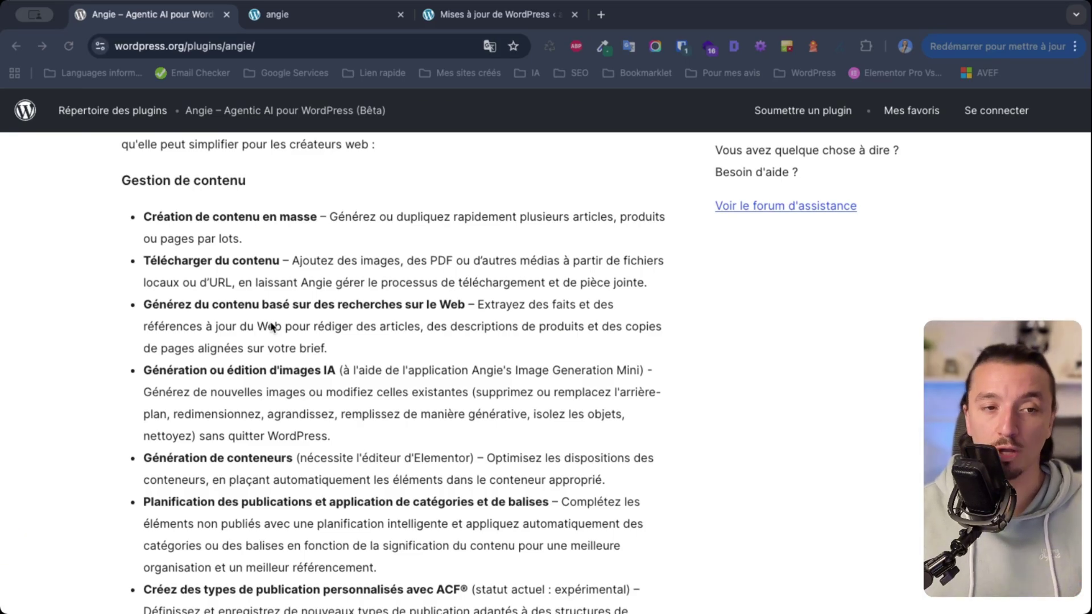
# - Read Angie's content management features, from bulk content creation to AI image and container generation
pyautogui.scroll(-1, 272, 326)
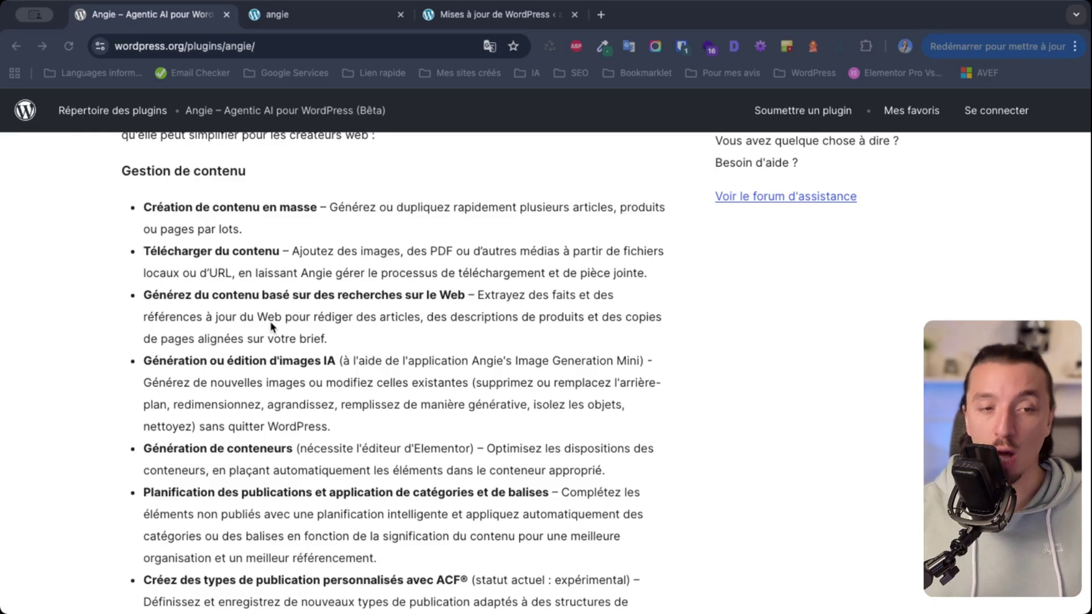
pyautogui.scroll(-1, 161, 177)
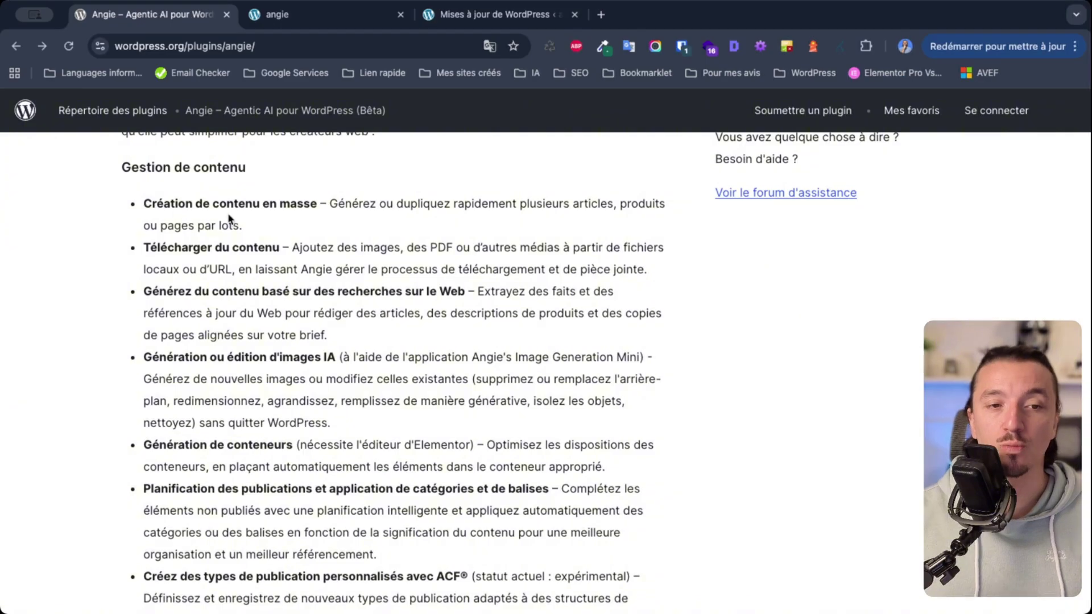
pyautogui.scroll(-1, 293, 217)
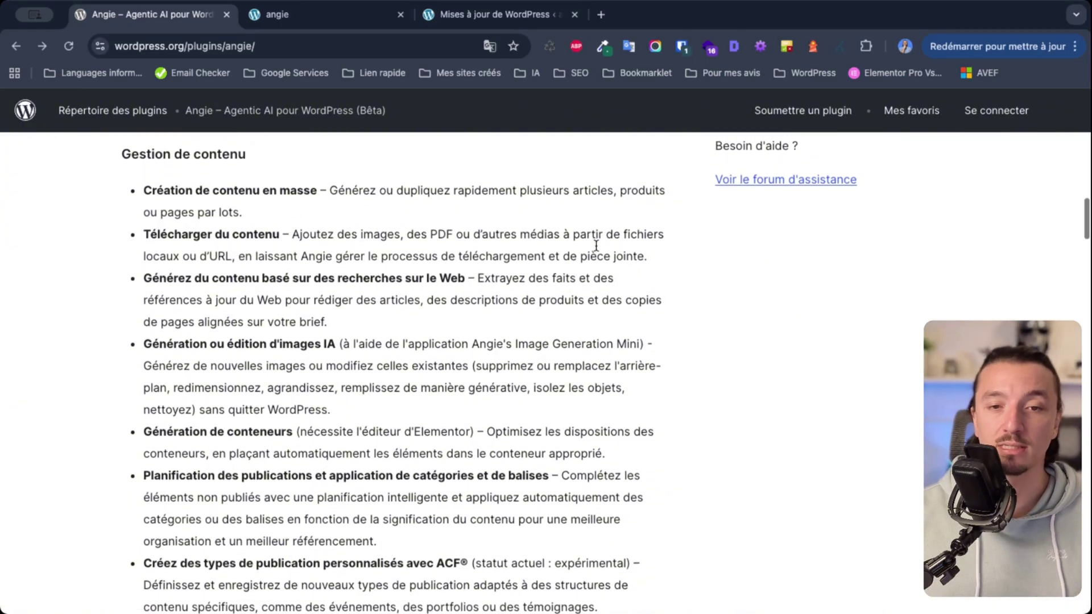
pyautogui.doubleClick(643, 193)
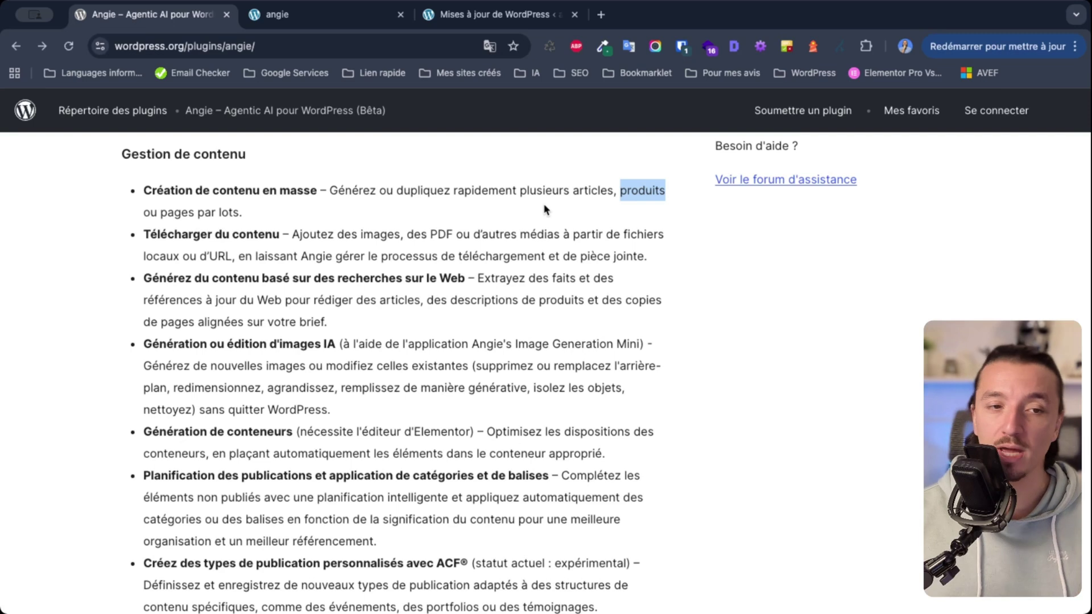
pyautogui.click(172, 217)
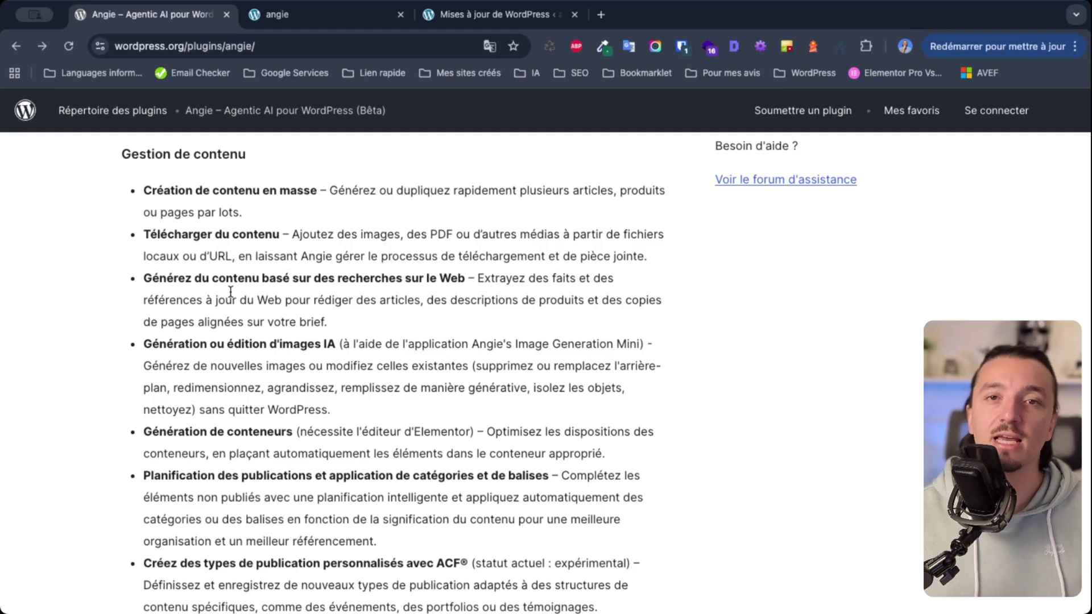
pyautogui.scroll(-1, 231, 291)
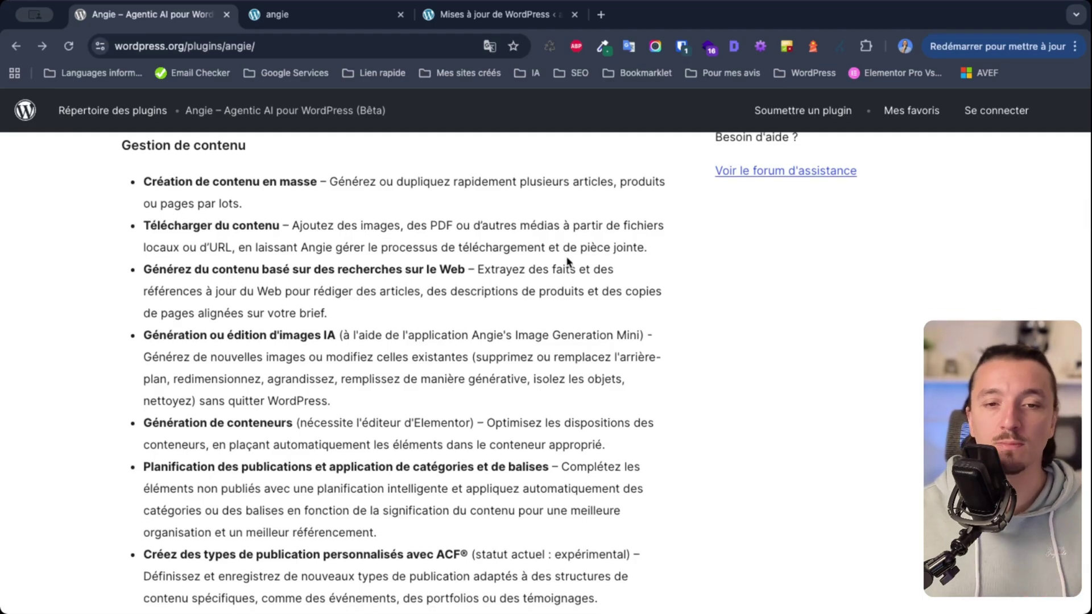
pyautogui.scroll(-2, 487, 267)
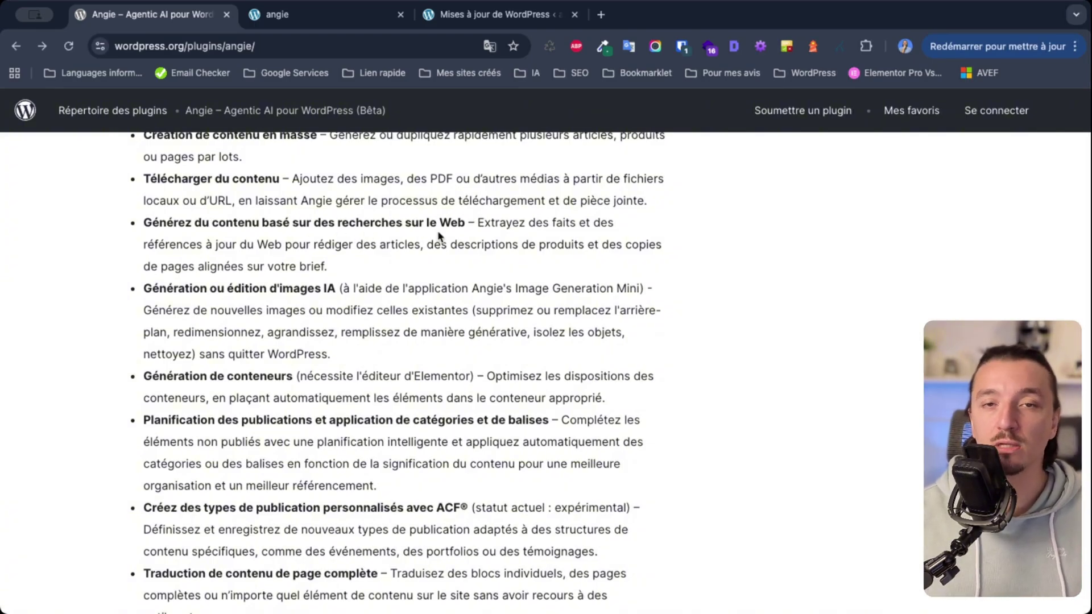
pyautogui.scroll(-1, 438, 235)
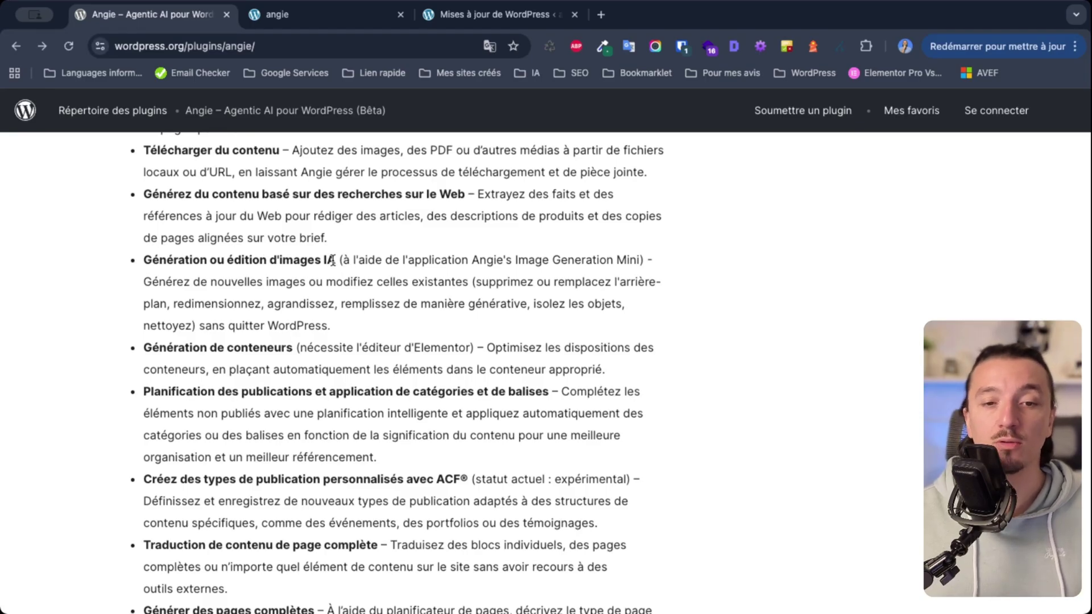
pyautogui.scroll(-1, 333, 260)
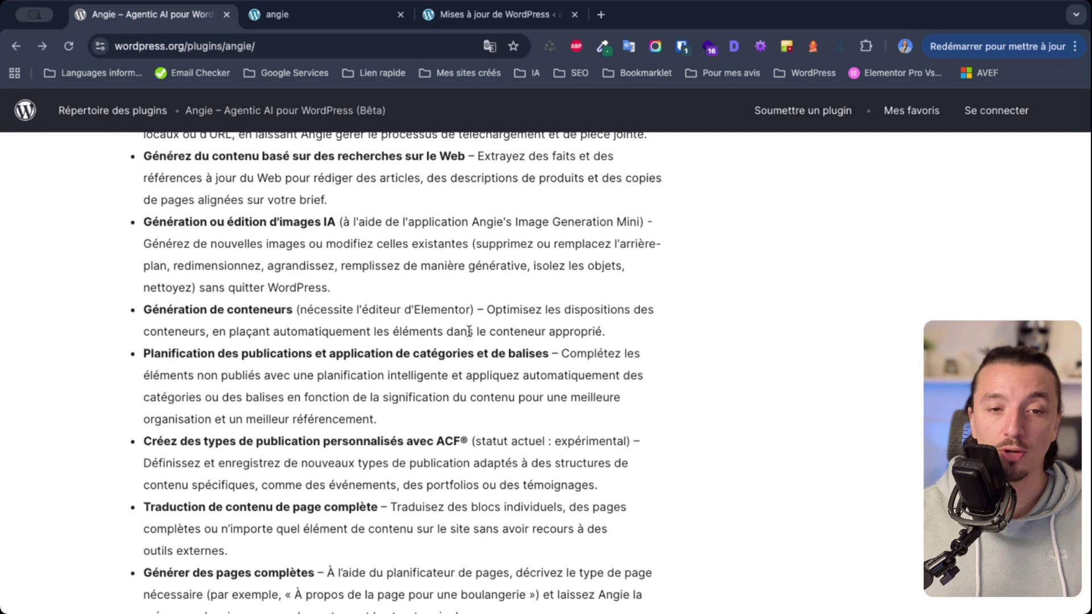
pyautogui.scroll(-1, 443, 312)
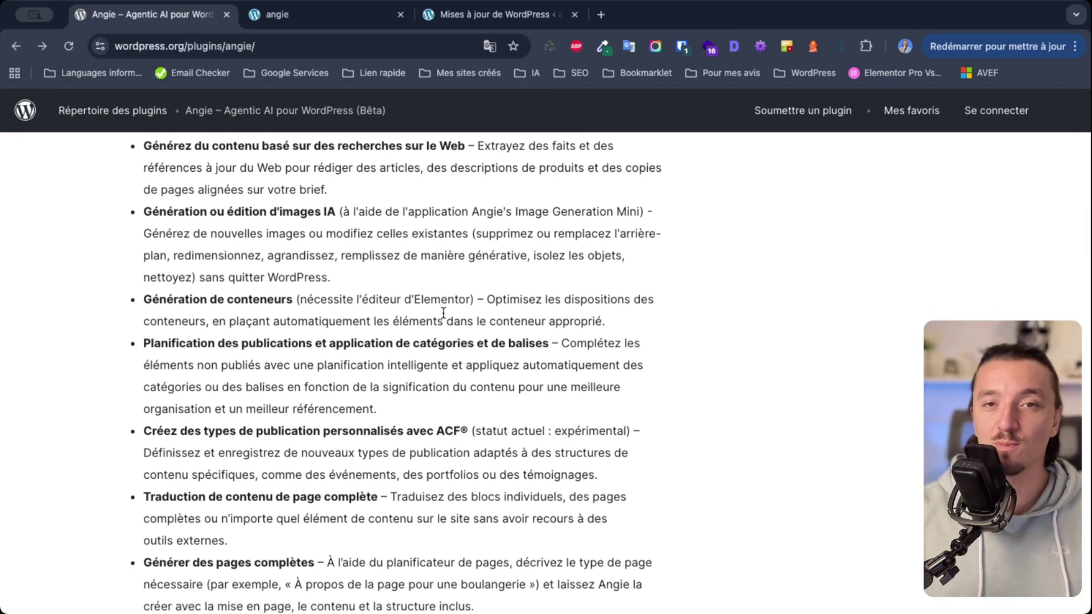
# - Examine the features for scheduling publications and creating custom post types with ACF, including the ACF feature's current status
pyautogui.scroll(-2, 443, 313)
pyautogui.moveTo(144, 283); pyautogui.dragTo(312, 284)
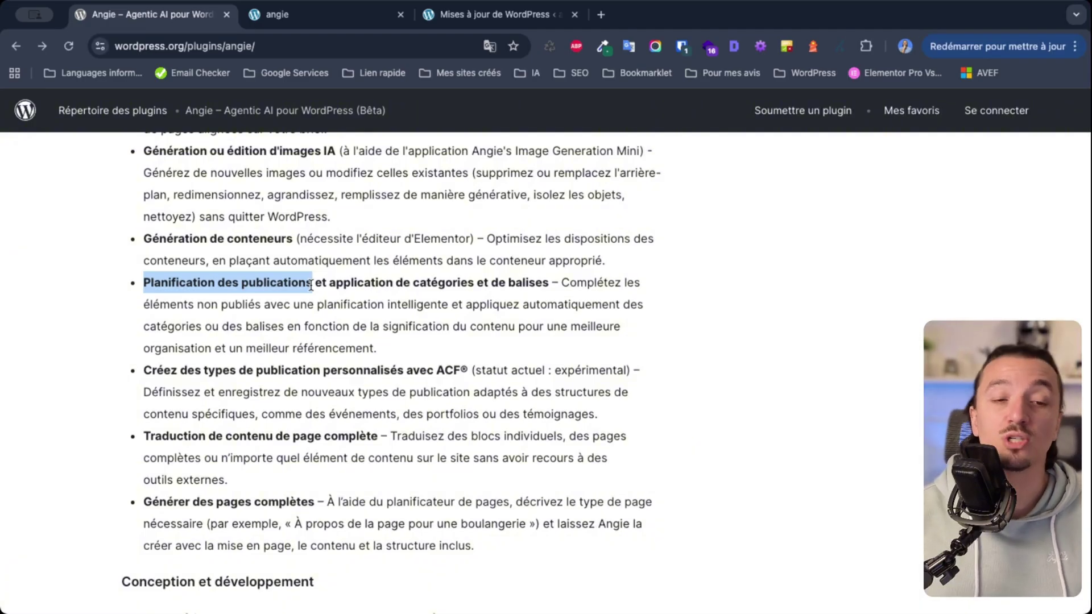
pyautogui.scroll(-2, 312, 285)
pyautogui.moveTo(143, 313); pyautogui.dragTo(380, 316)
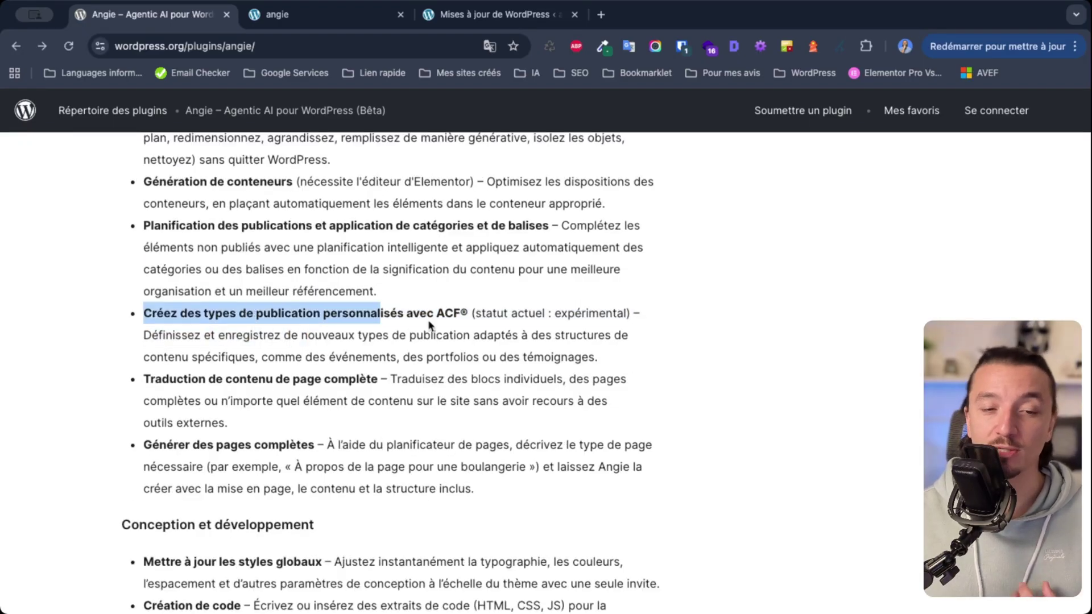
pyautogui.click(461, 315)
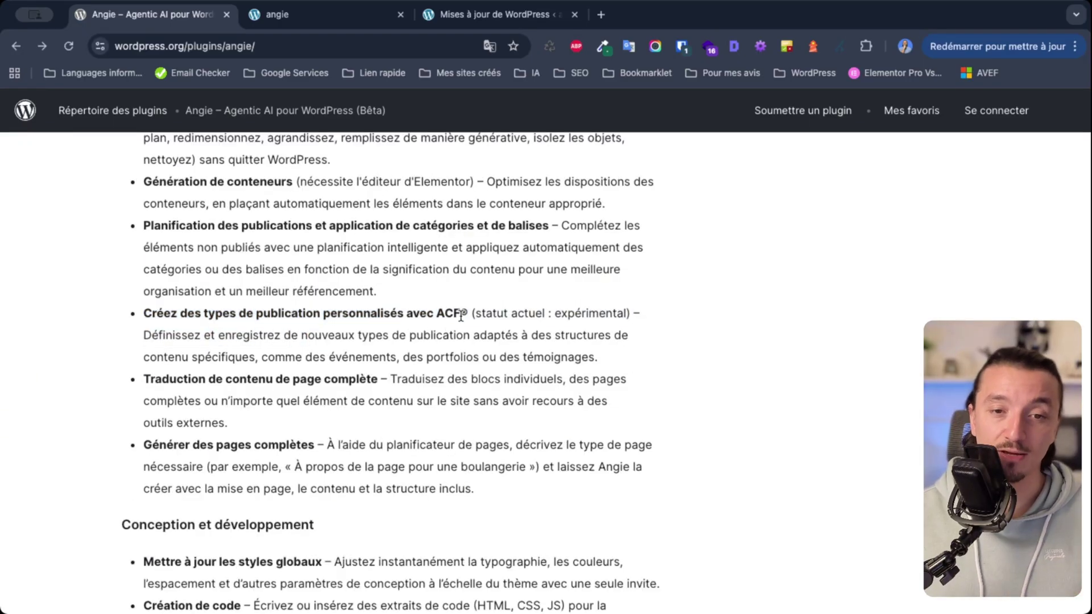
pyautogui.moveTo(493, 314); pyautogui.dragTo(604, 316)
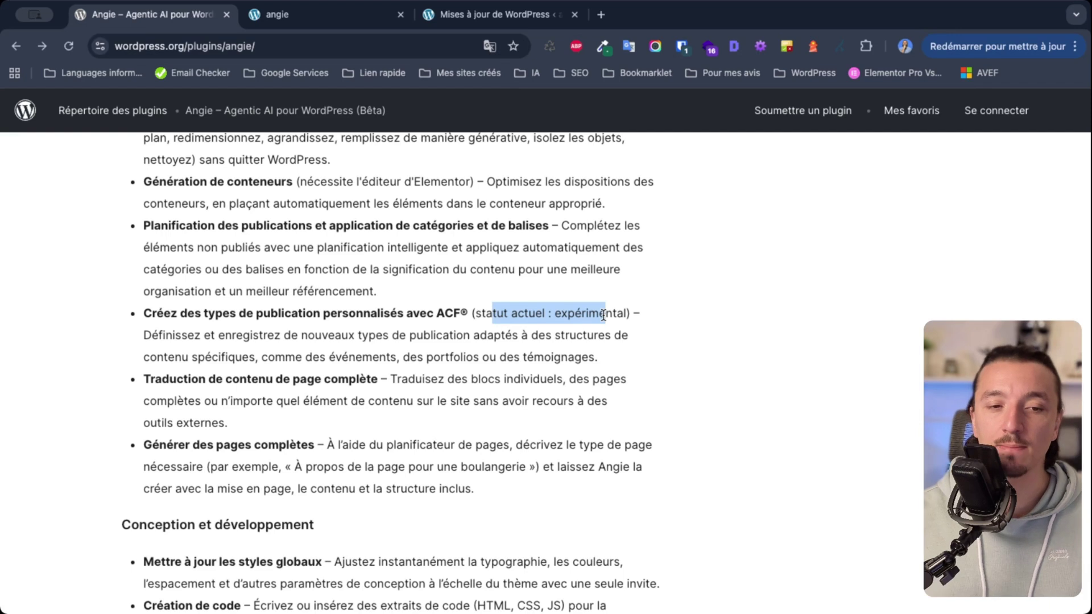
pyautogui.scroll(-1, 604, 315)
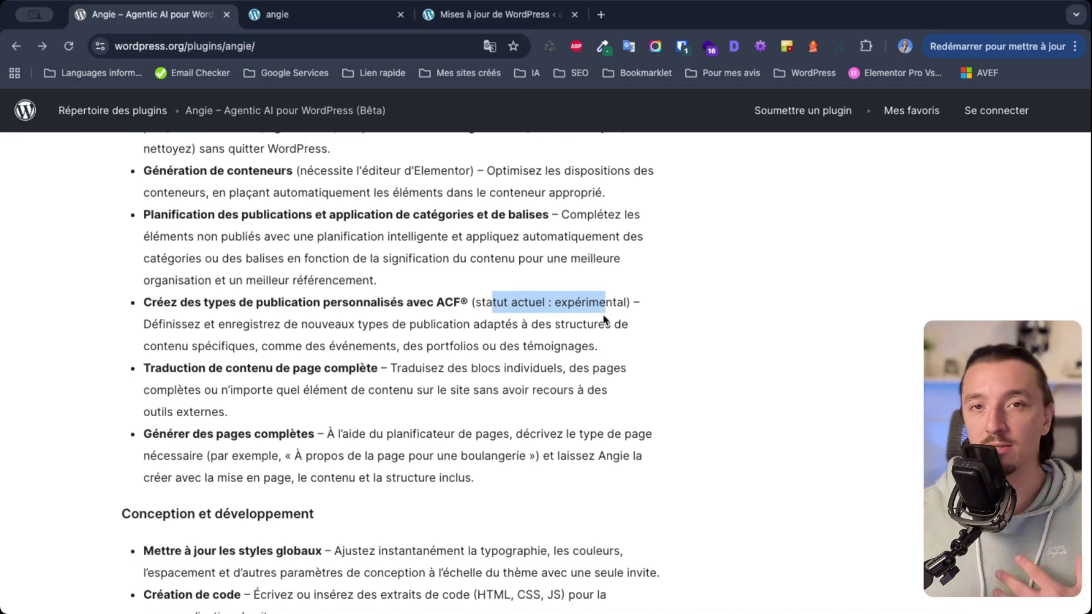
# - Read the "Conception et développement" features covering global styles, code creation and slug improvement
pyautogui.scroll(-10, 604, 318)
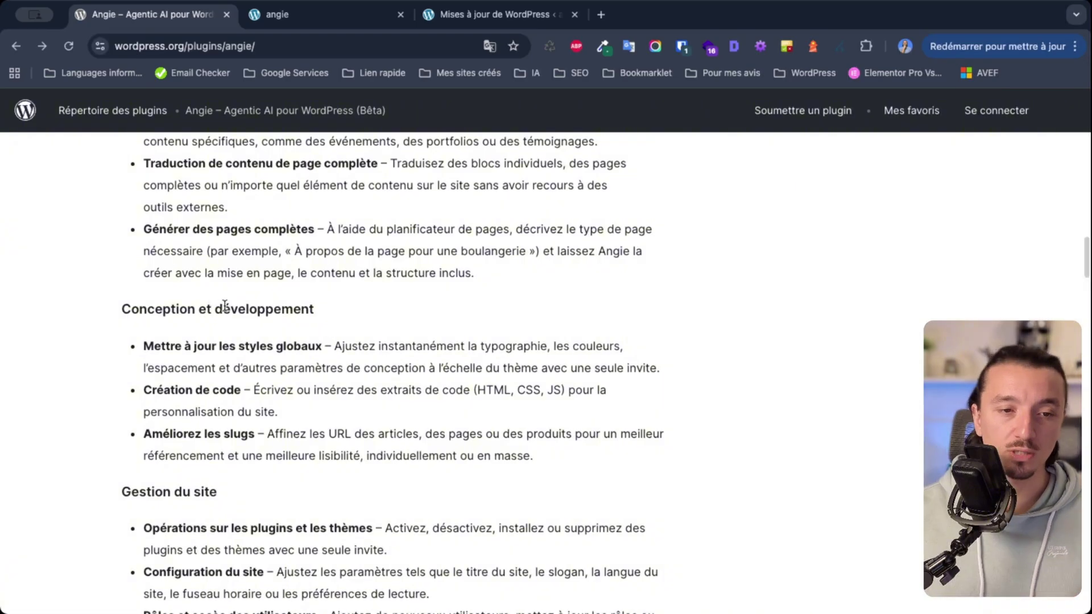
pyautogui.scroll(-1, 250, 312)
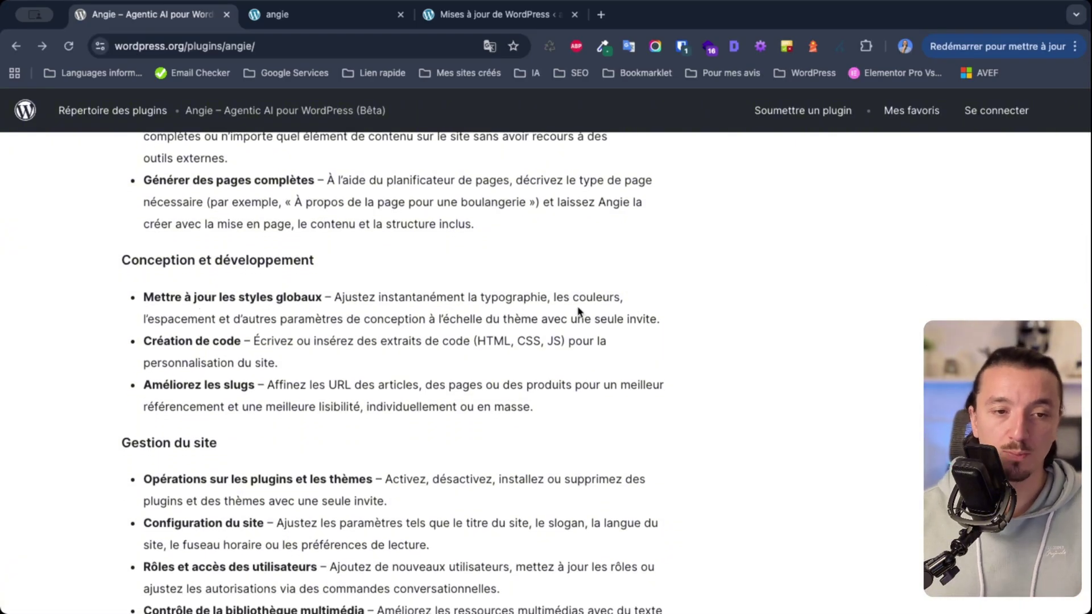
pyautogui.scroll(-1, 359, 323)
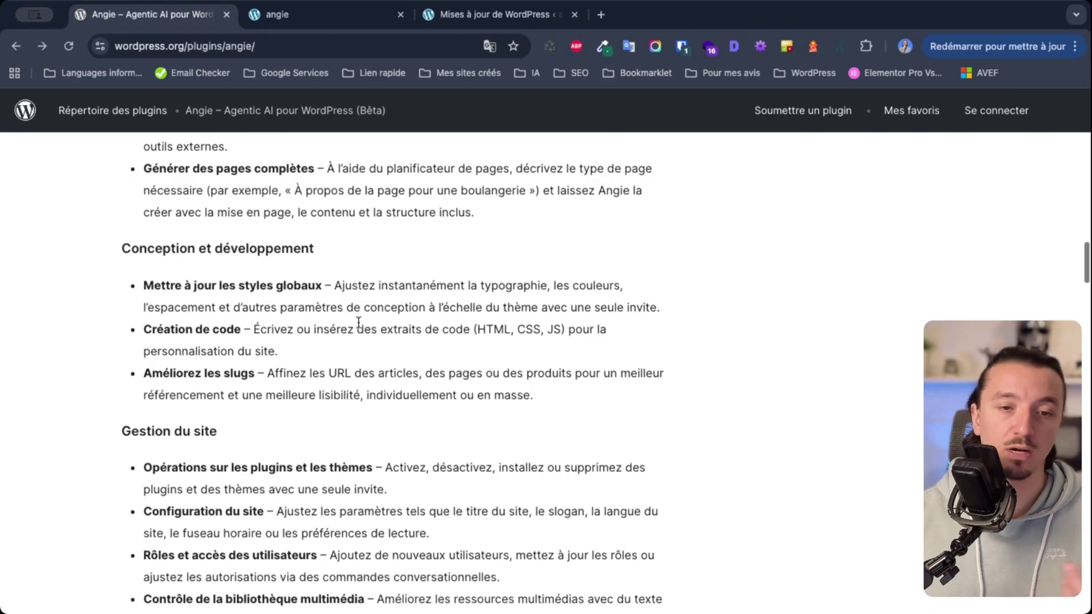
pyautogui.scroll(-3, 358, 322)
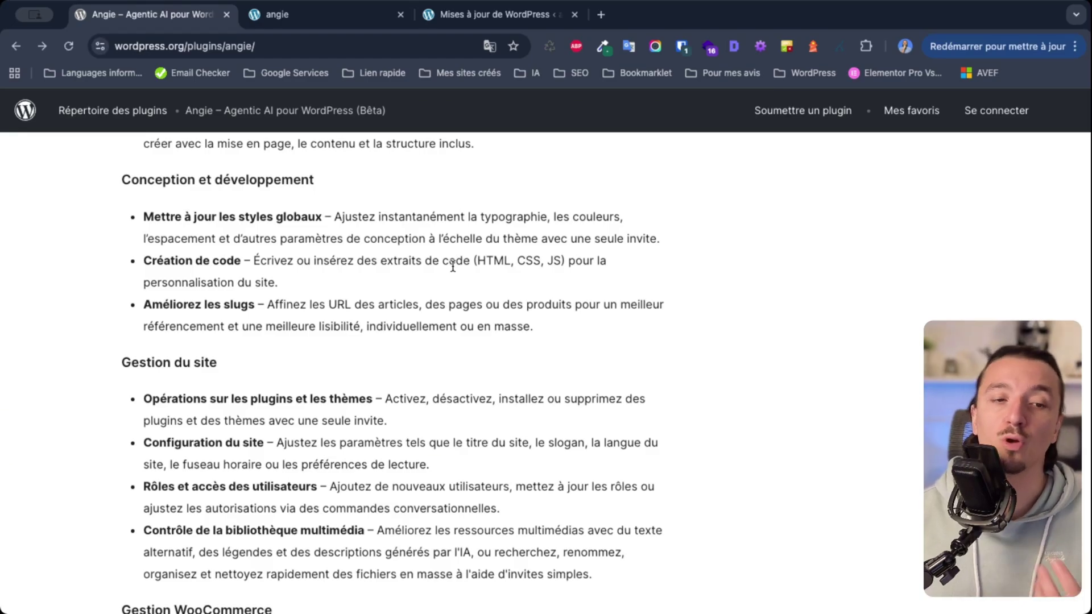
pyautogui.scroll(-3, 454, 266)
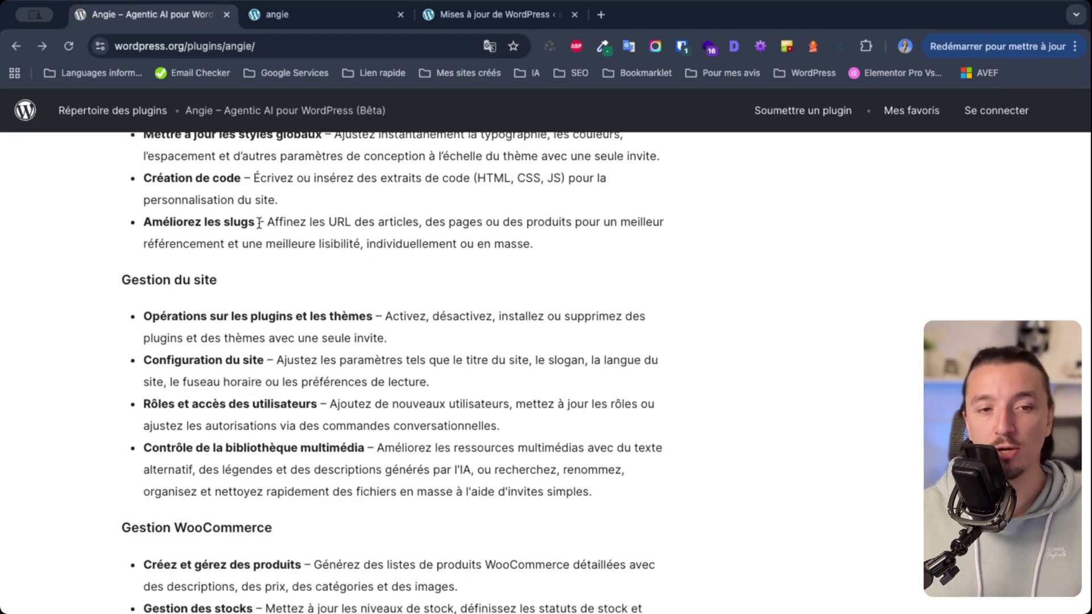
pyautogui.scroll(1, 259, 223)
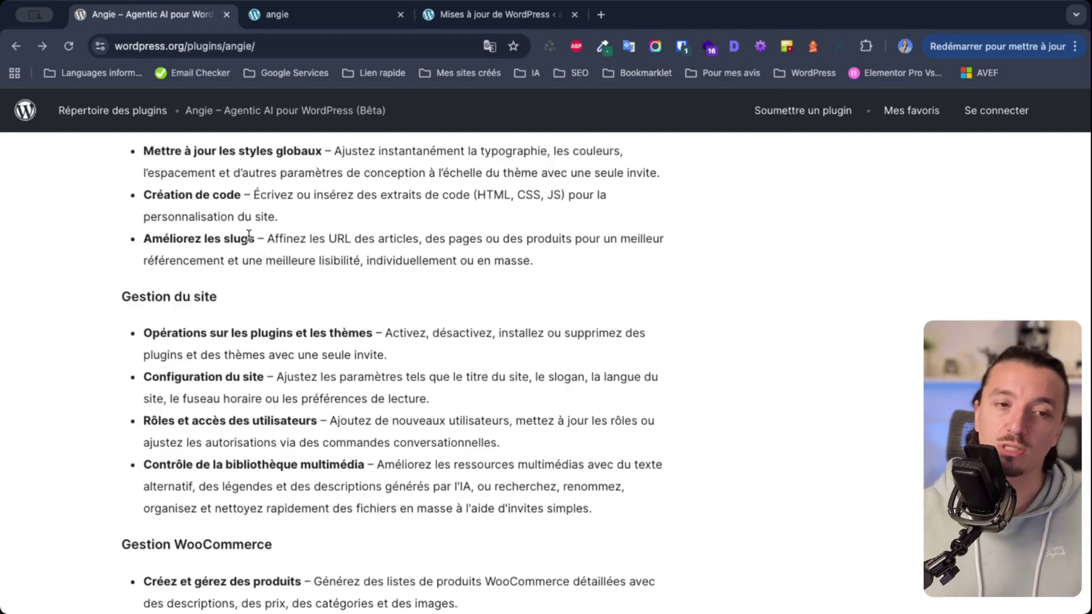
# - Read the plugin's "Gestion du site" and "Gestion WooCommerce" feature lists
pyautogui.scroll(-2, 249, 235)
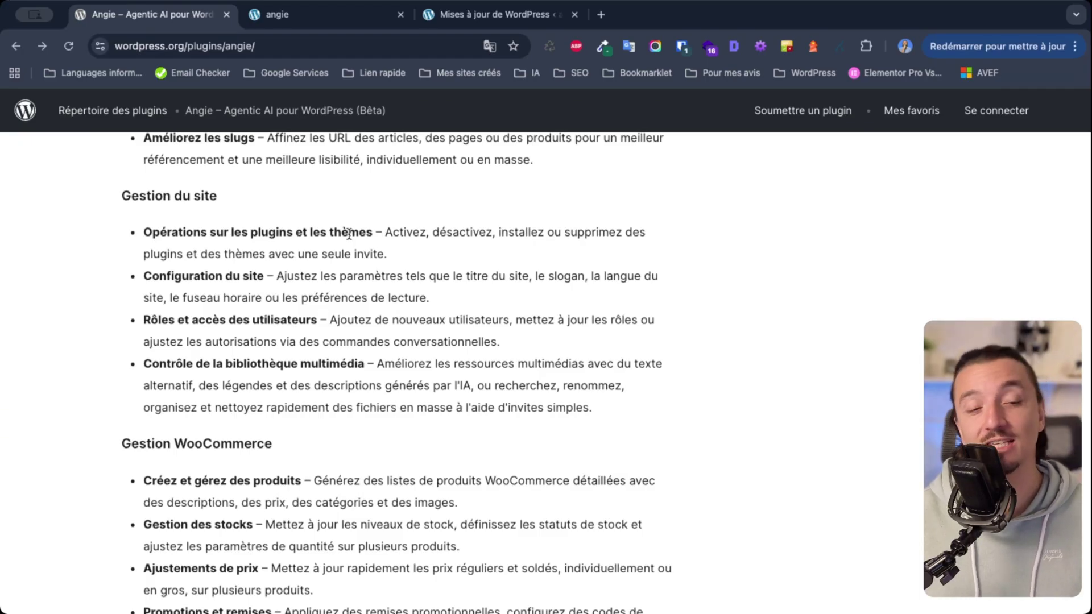
pyautogui.scroll(-1, 348, 234)
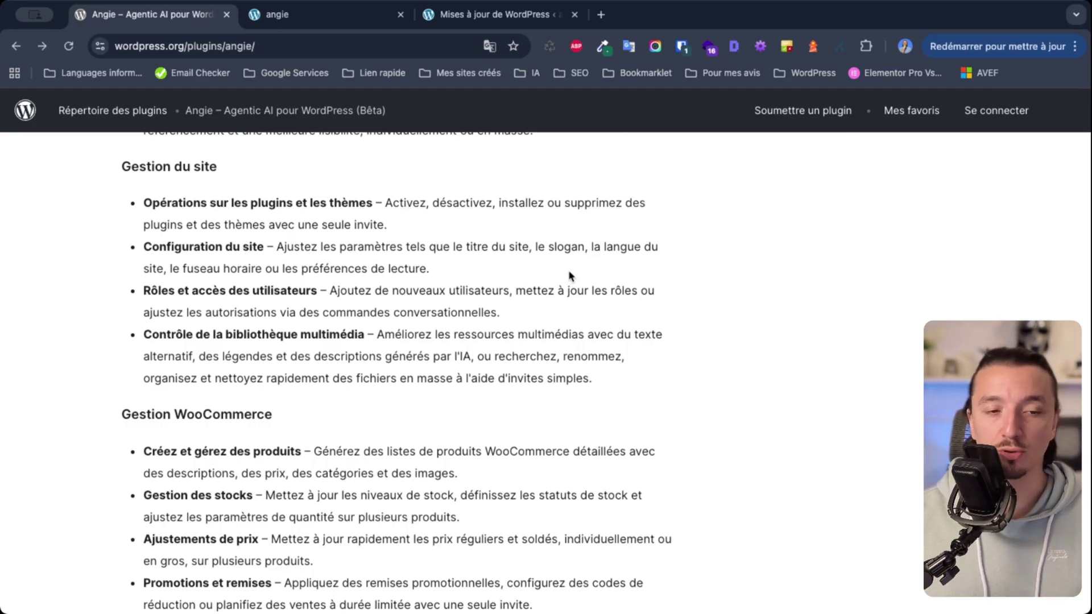
pyautogui.scroll(-2, 569, 272)
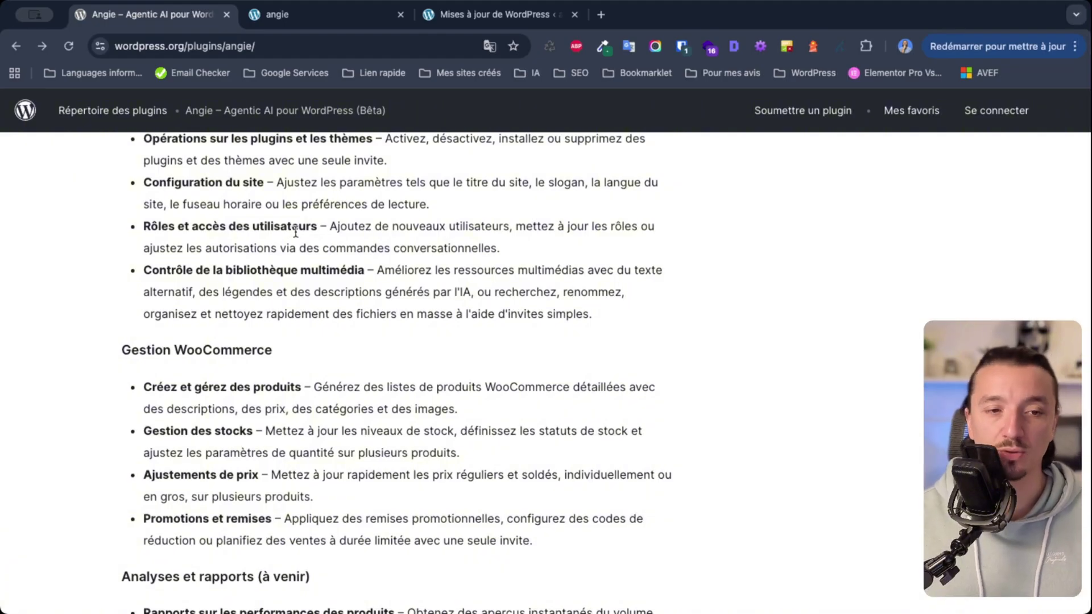
pyautogui.scroll(-1, 295, 233)
pyautogui.scroll(-2, 296, 232)
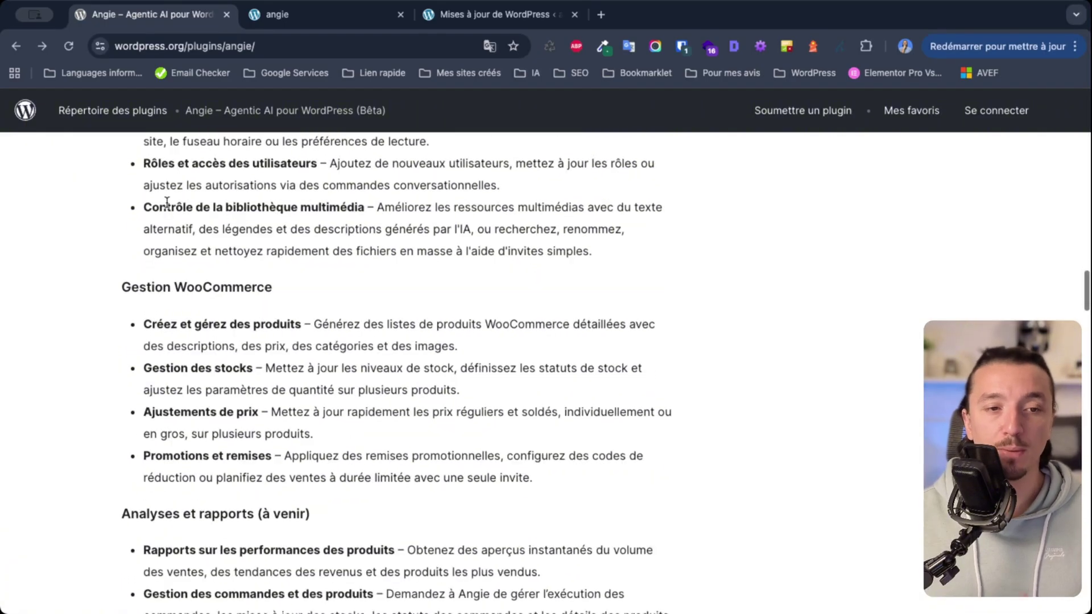
pyautogui.scroll(-1, 444, 227)
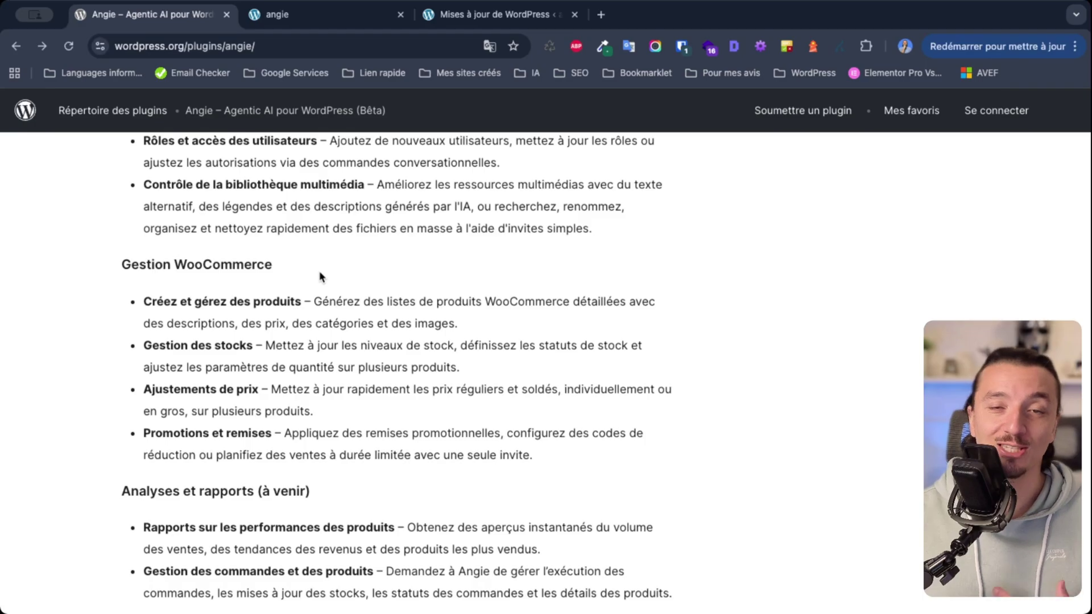
pyautogui.scroll(-3, 320, 277)
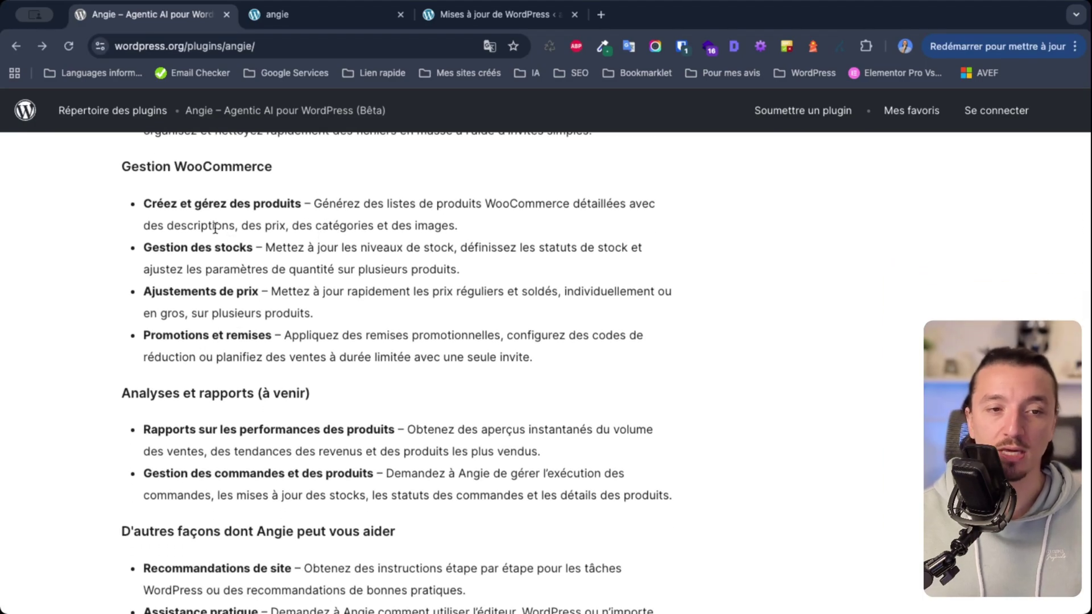
# - Skim the rest of the plugin description, from the main advantages to the roadmap section
pyautogui.scroll(-10, 341, 316)
pyautogui.scroll(-3, 230, 285)
pyautogui.scroll(-8, 170, 318)
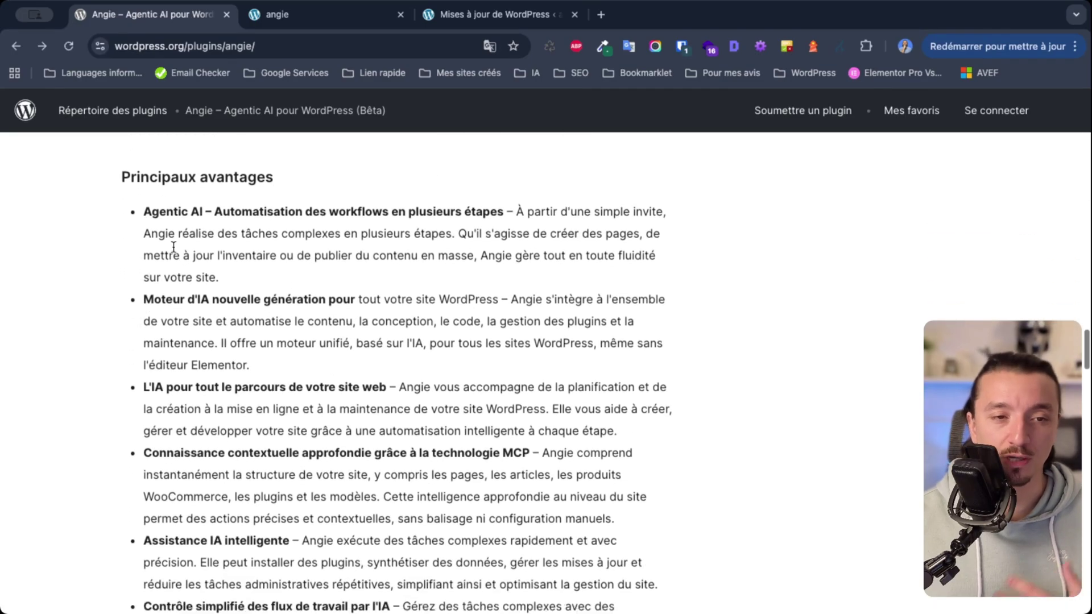
pyautogui.scroll(-20, 254, 338)
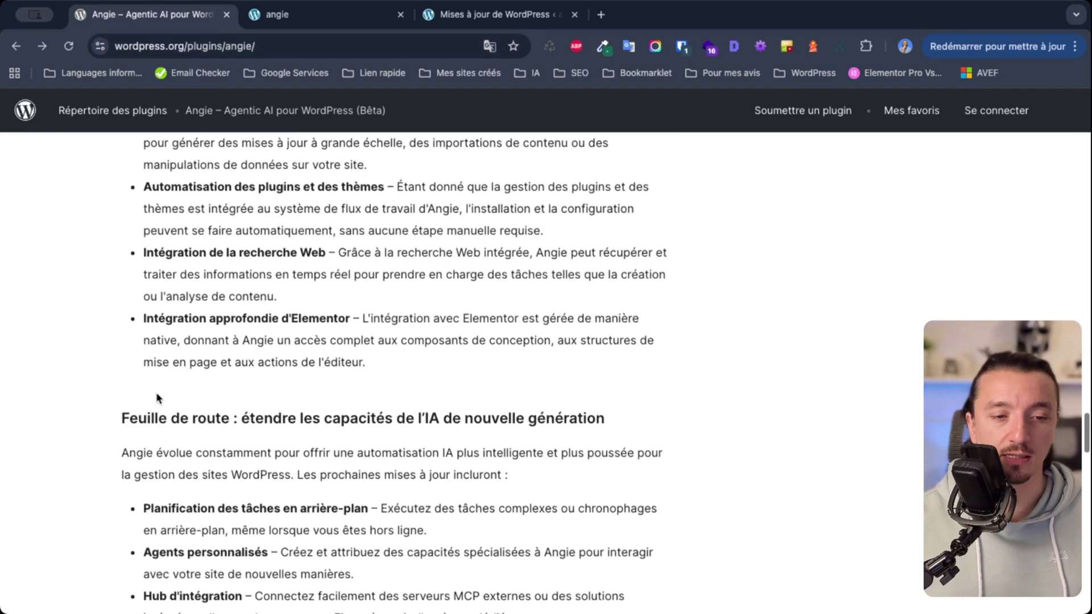
pyautogui.scroll(1, 188, 425)
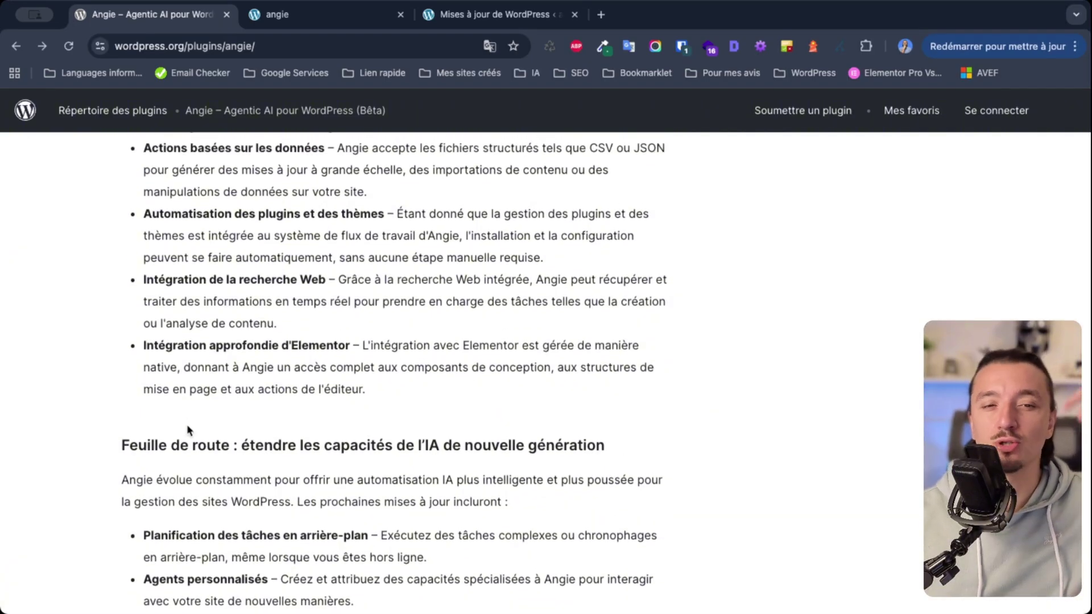
pyautogui.scroll(1, 187, 427)
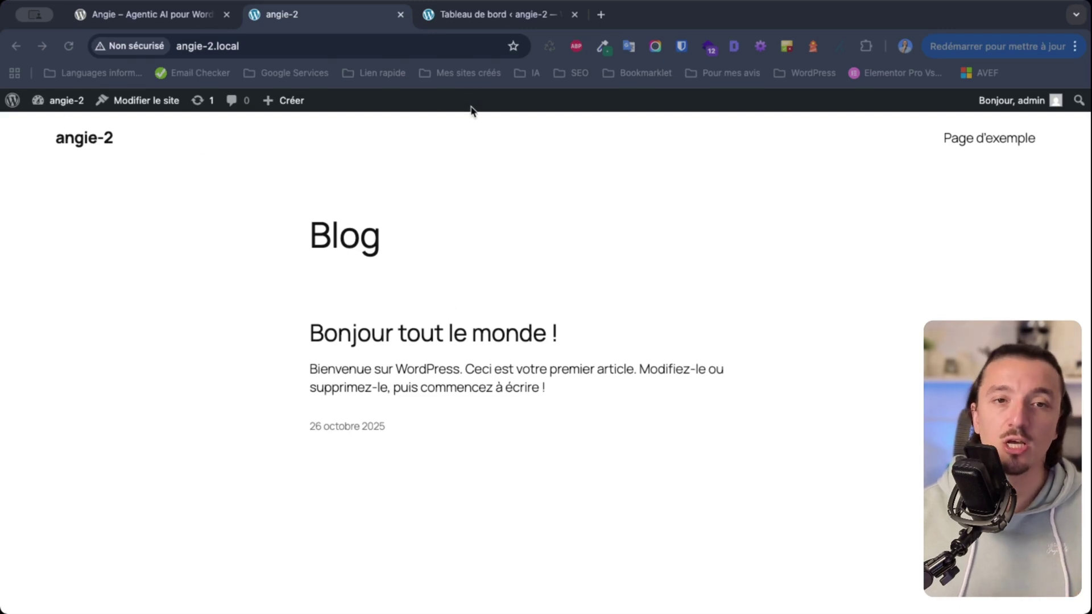
# - Switch to the WordPress admin dashboard of the angie-2 site
pyautogui.click(475, 16)
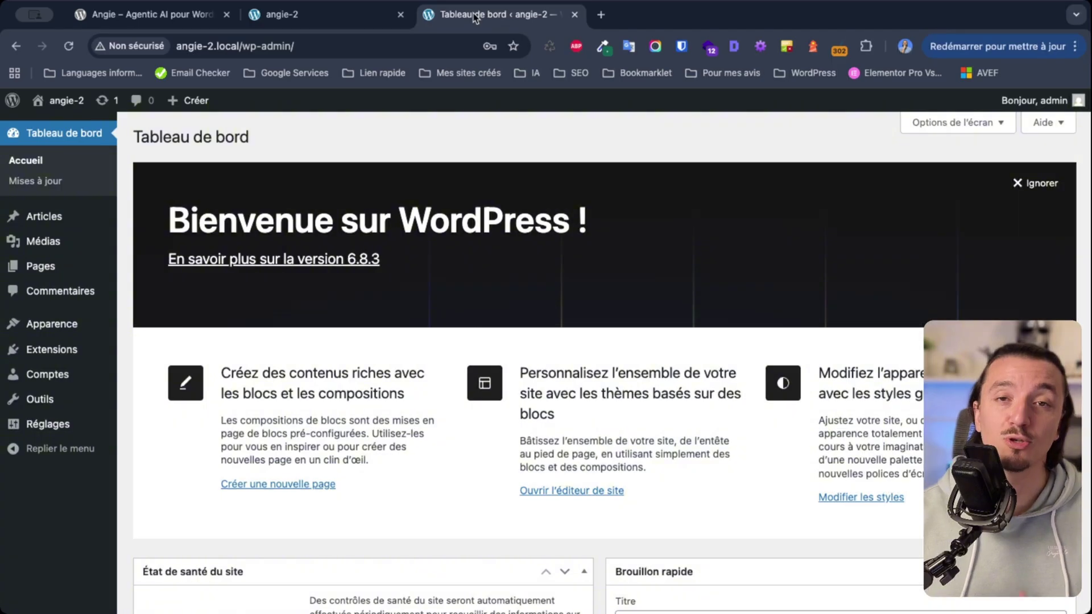
# - Search for "angie" among the extensions available to add to the WordPress site
pyautogui.moveTo(66, 361)
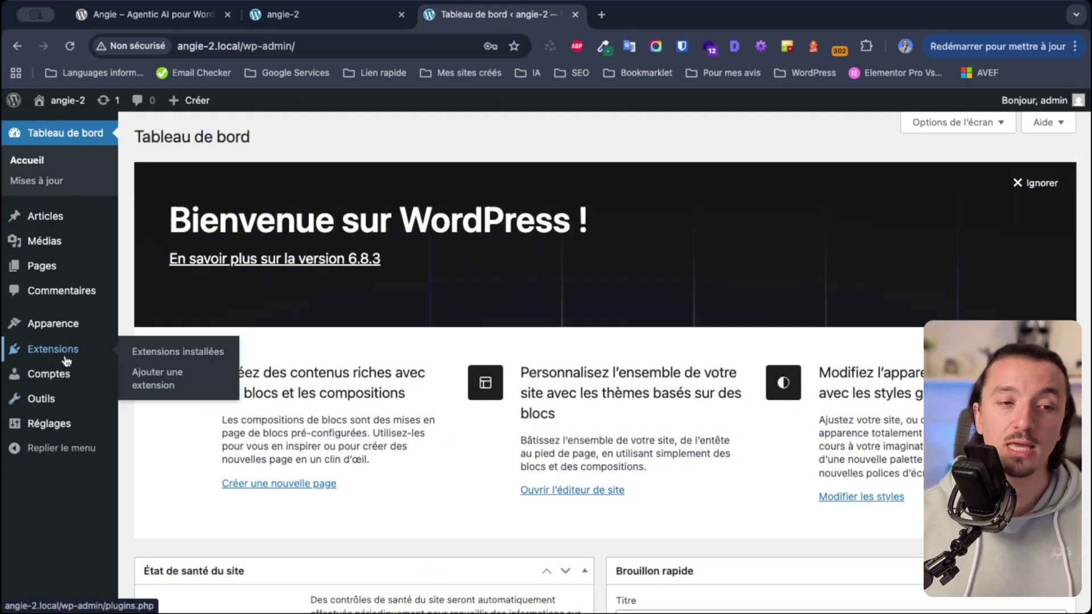
pyautogui.click(156, 379)
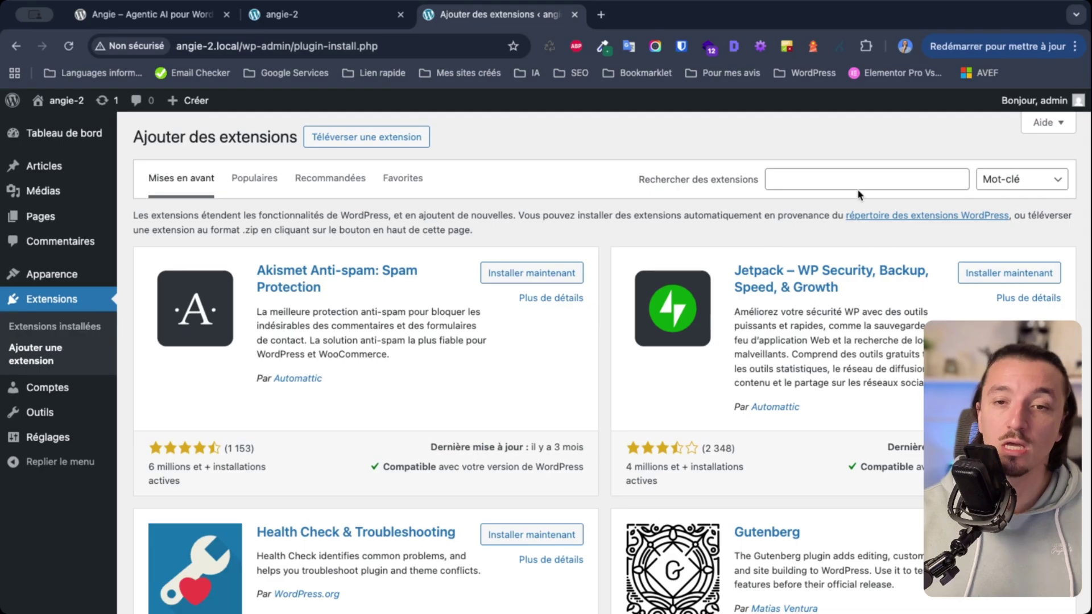
pyautogui.click(853, 178)
pyautogui.write('angie')
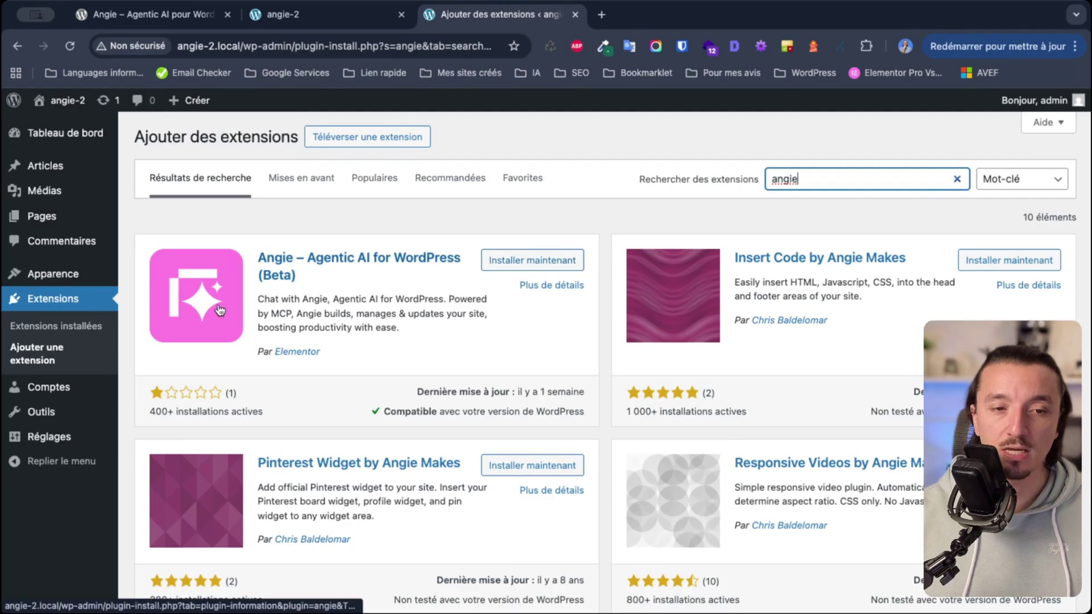
# - Install and activate the Angie – Agentic AI for WordPress (Beta) extension by Elementor
pyautogui.click(238, 395)
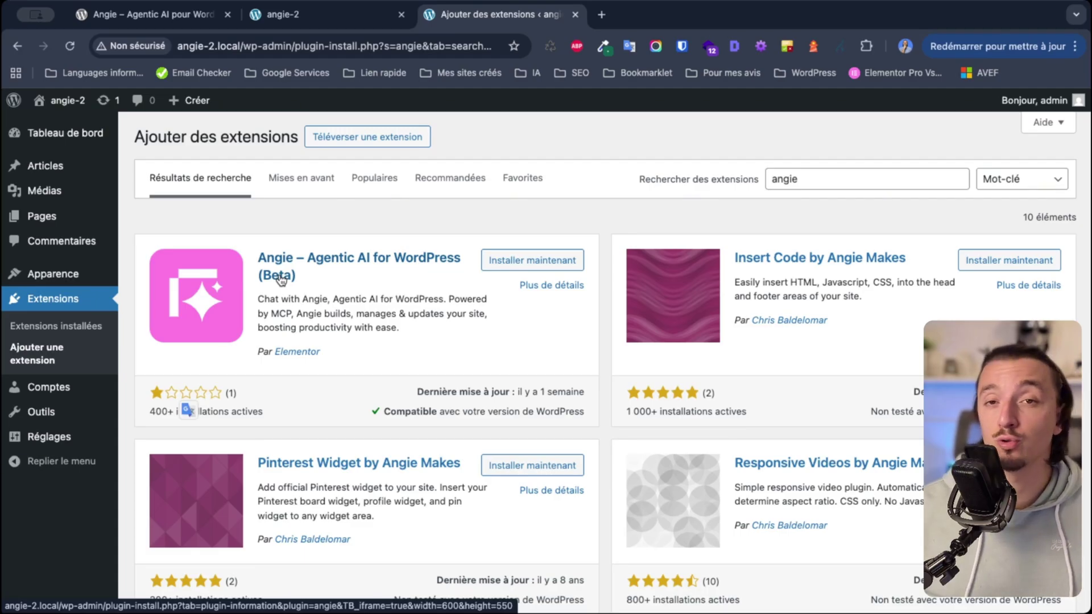
pyautogui.click(543, 262)
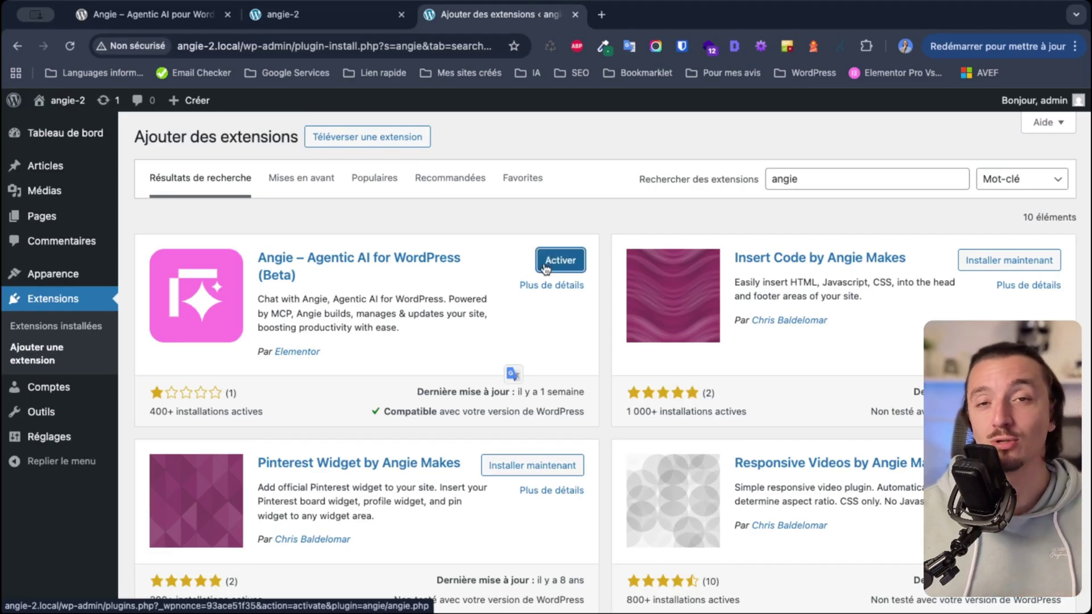
pyautogui.click(546, 262)
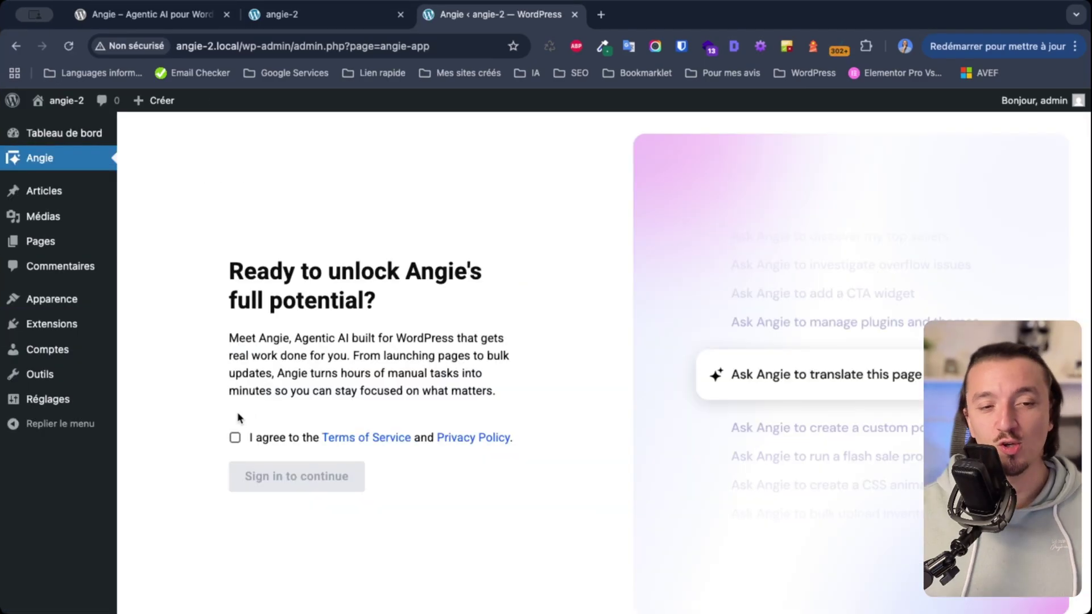
# - Accept Angie's Terms of Service and Privacy Policy, and sign in to Elementor with the Google account
pyautogui.click(234, 441)
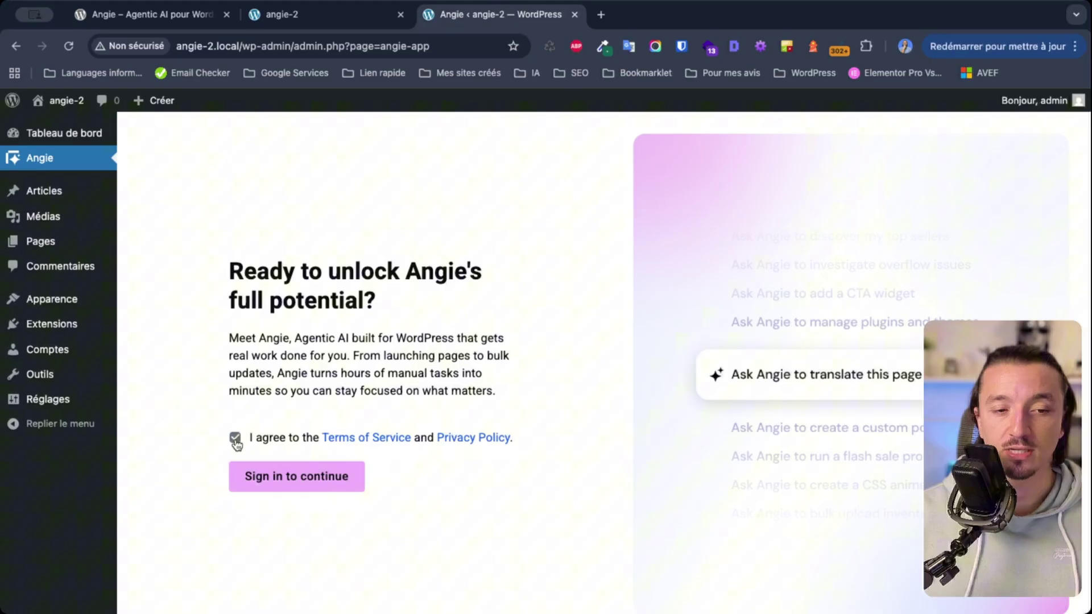
pyautogui.click(252, 472)
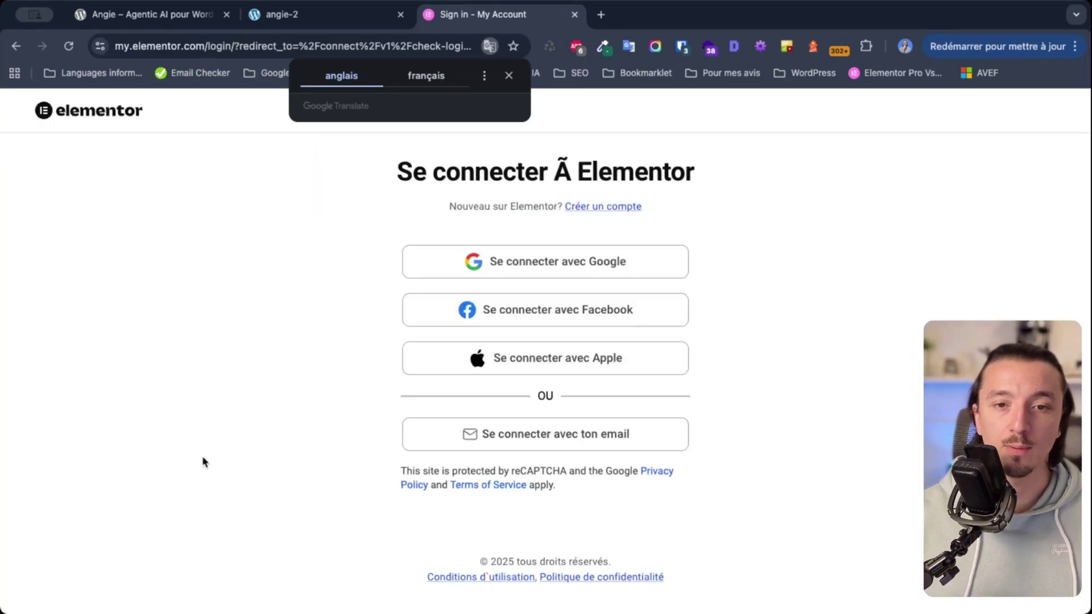
pyautogui.click(593, 266)
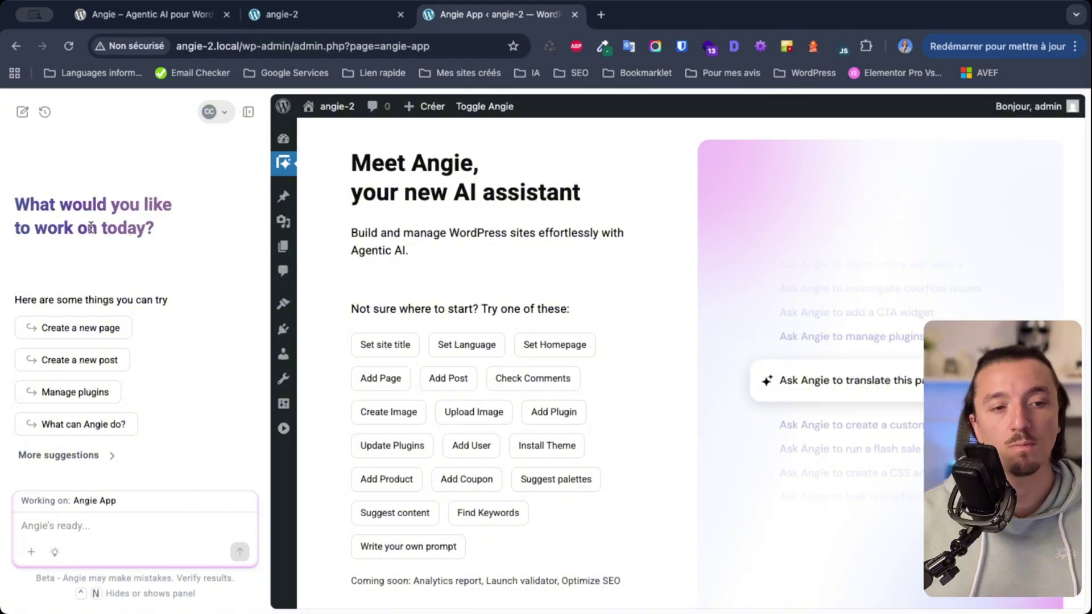
# - Ask Angie in the chat "Peux-tu parler français ?"
pyautogui.click(117, 531)
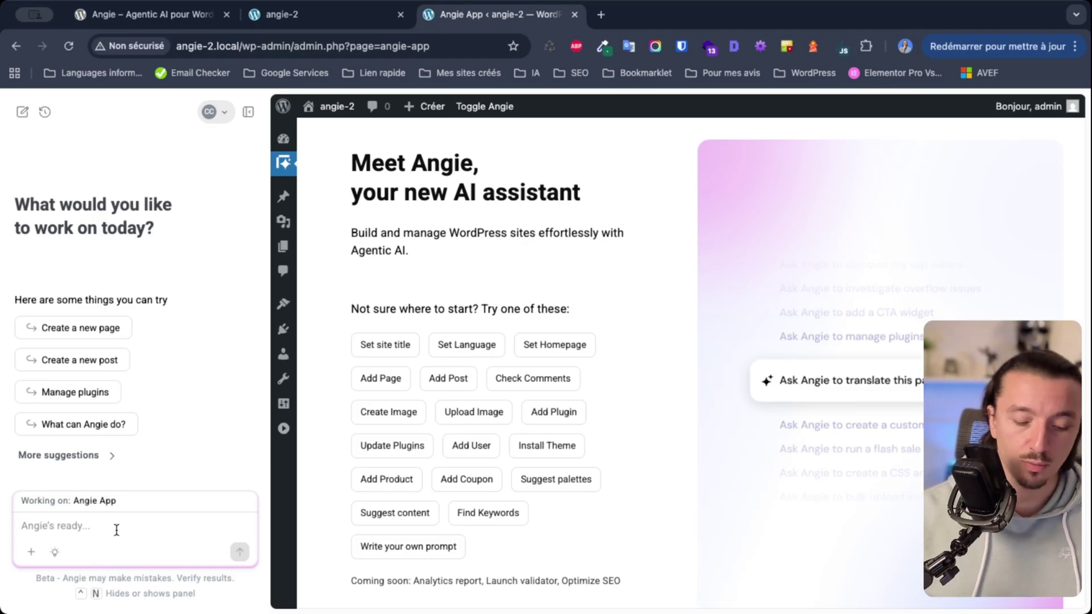
pyautogui.write('P')
pyautogui.write('u parler e')
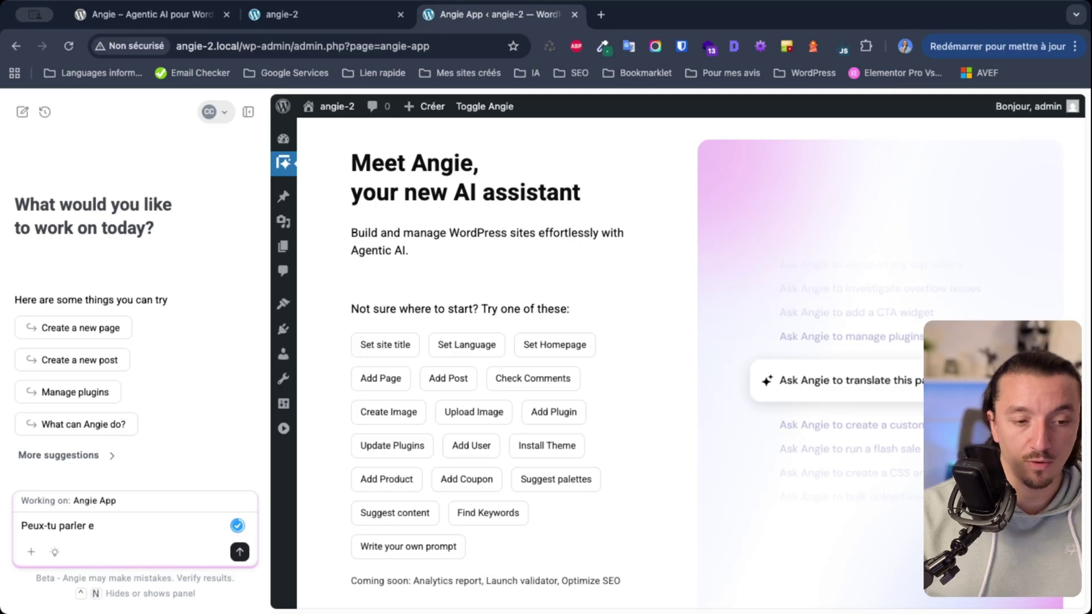
pyautogui.write('n français ?')
pyautogui.press('Return')
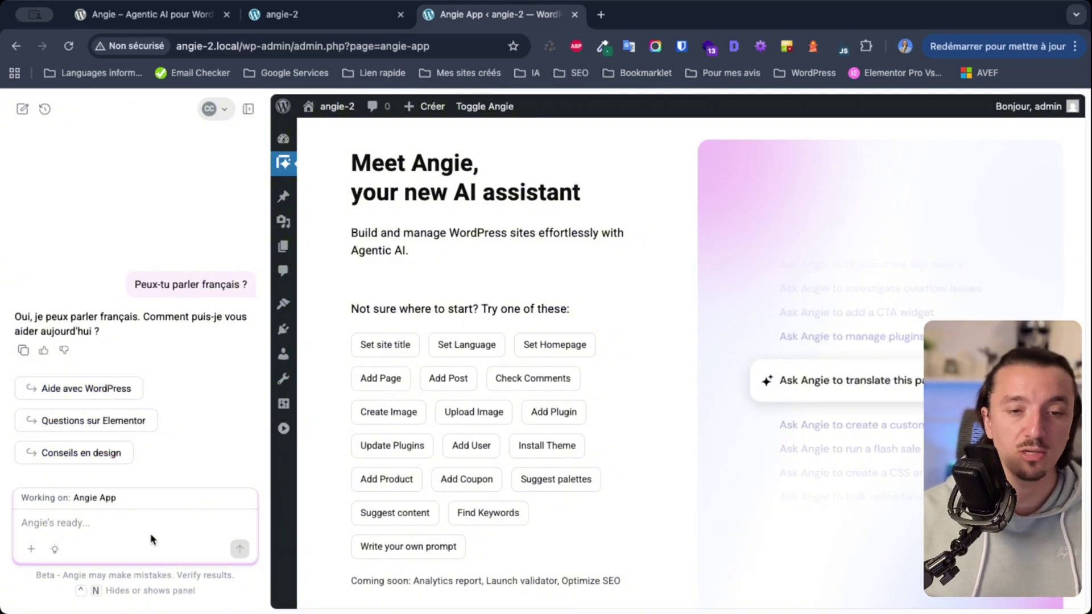
# - Tell Angie in French about the Grenoble florist business selling bouquets and plants online, requesting a professional site with a "printemps/fleurs fraîches" ambiance
pyautogui.write("Avant de continuer, je vais t'expliquer qui je suis : je suis fleuriste, je travaille à Grenoble et je propose des bouquets de fleurs et des plantes à commander en ligne. Je souhaite que mon site reflète une ambiance printemps/fleurs fraîches")
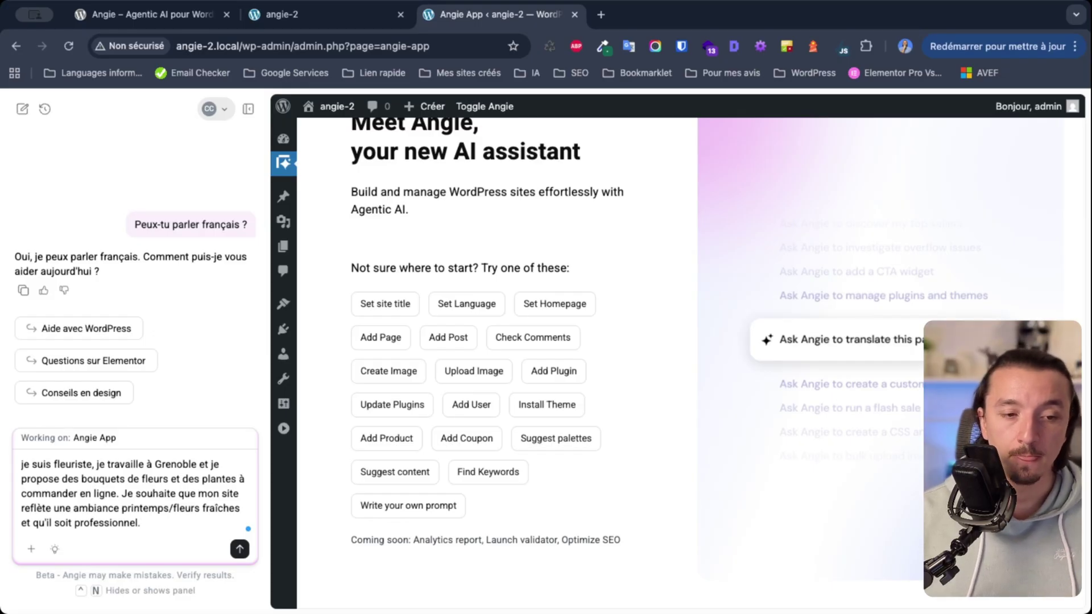
pyautogui.click(234, 551)
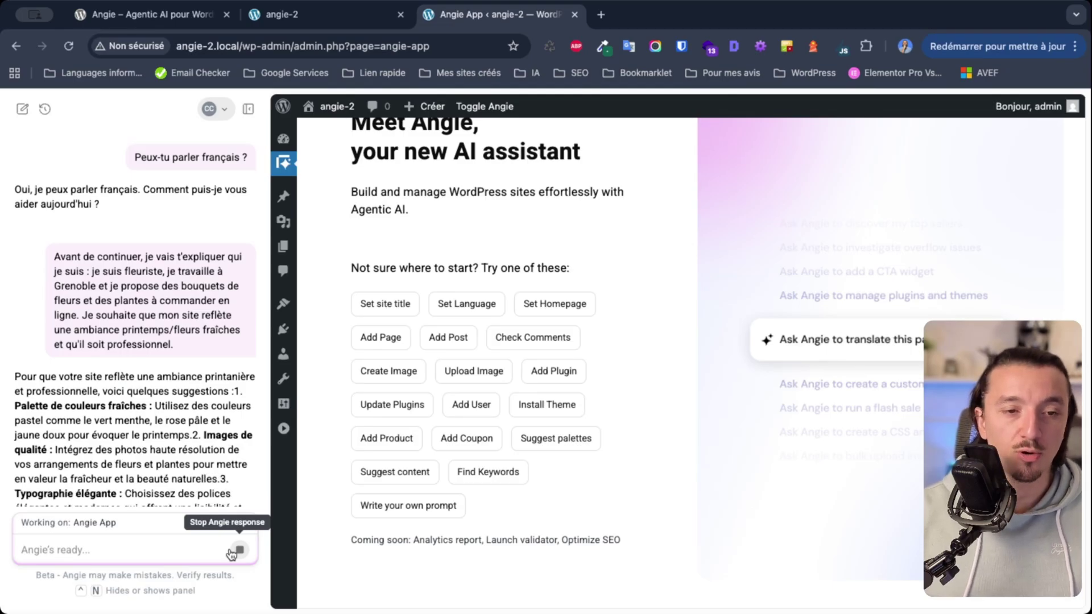
# - Read through Angie's design and content suggestions for the florist site, including the closing Elementor Pro advice
pyautogui.scroll(5, 160, 261)
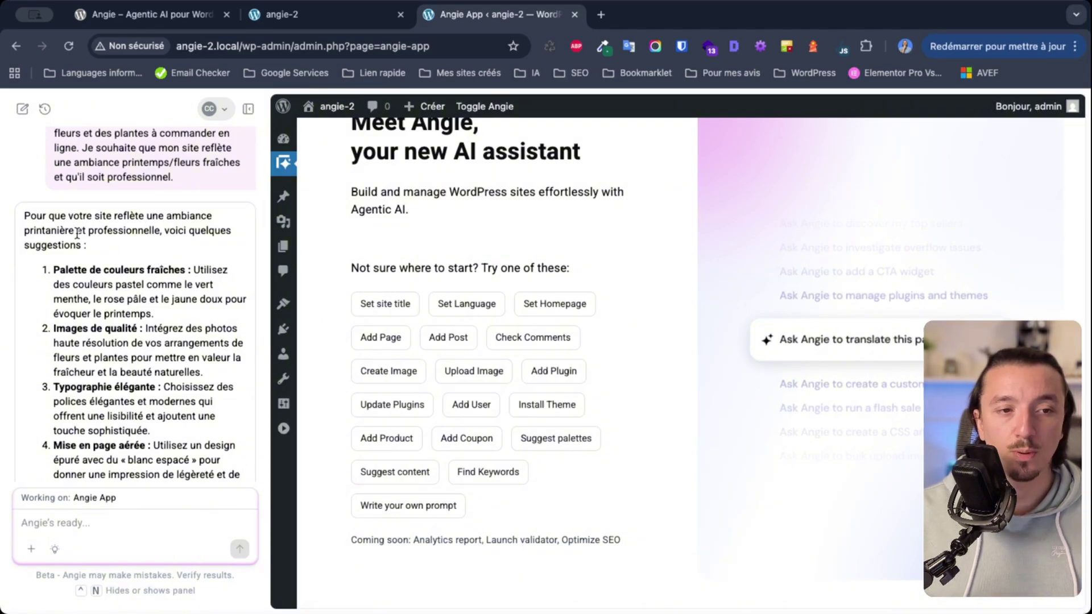
pyautogui.scroll(-1, 136, 251)
pyautogui.scroll(-2, 153, 253)
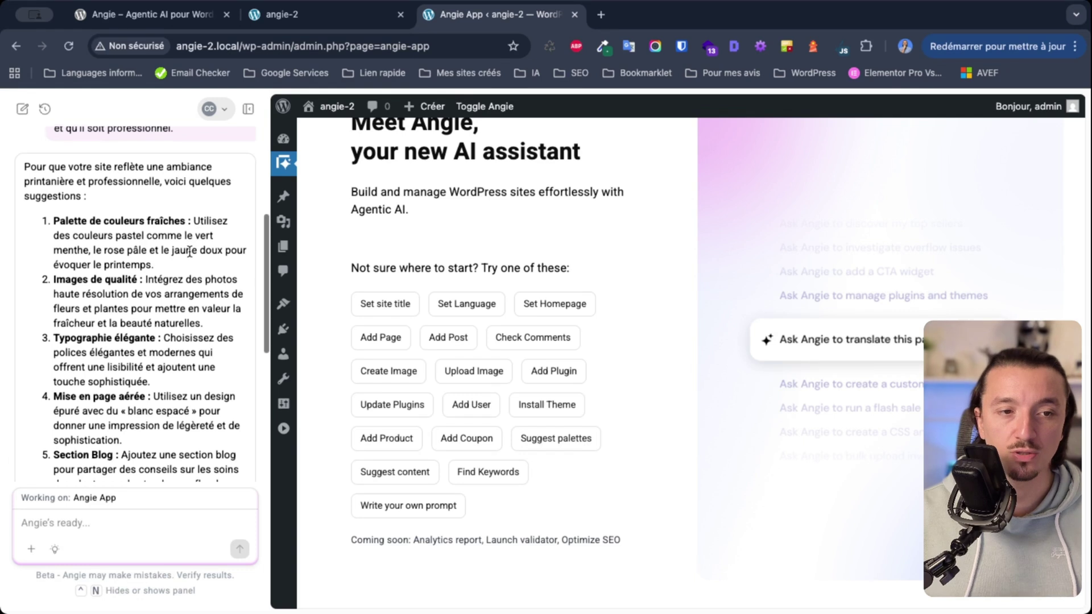
pyautogui.scroll(-1, 161, 235)
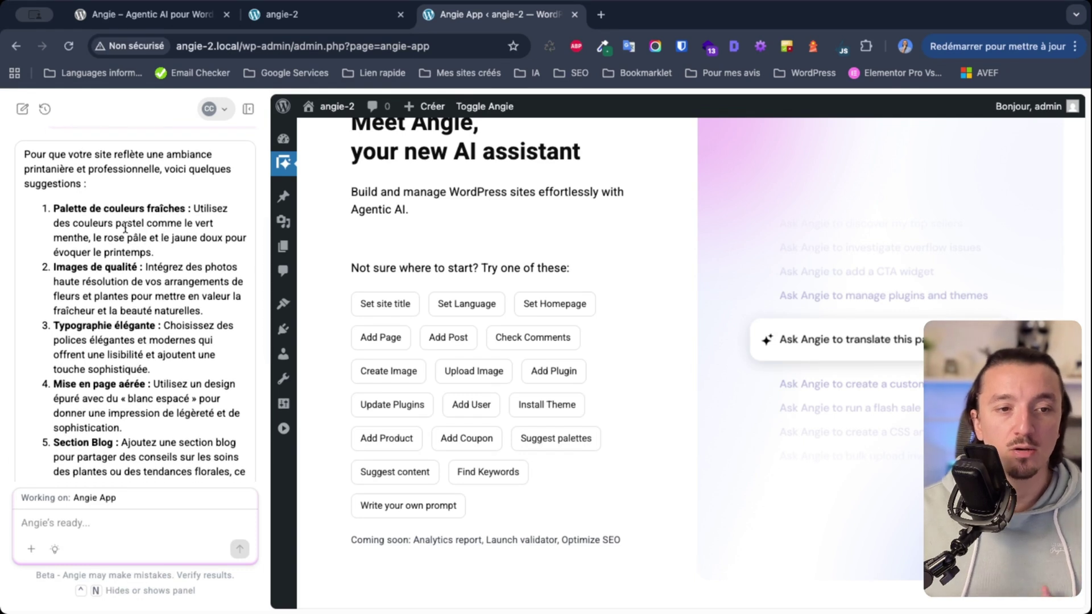
pyautogui.scroll(-1, 111, 233)
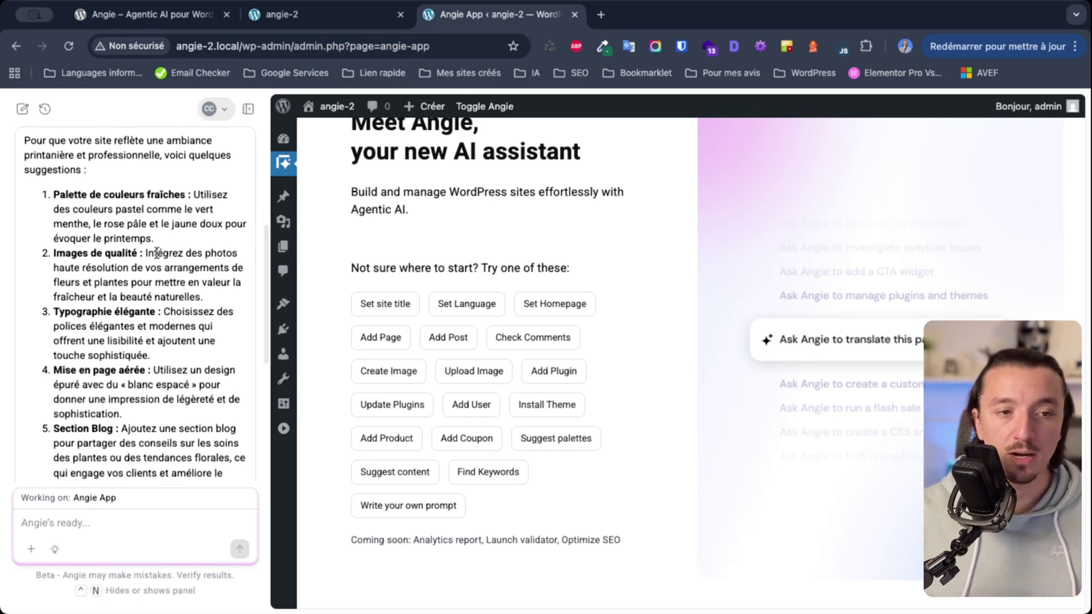
pyautogui.scroll(-2, 156, 253)
pyautogui.scroll(-2, 103, 250)
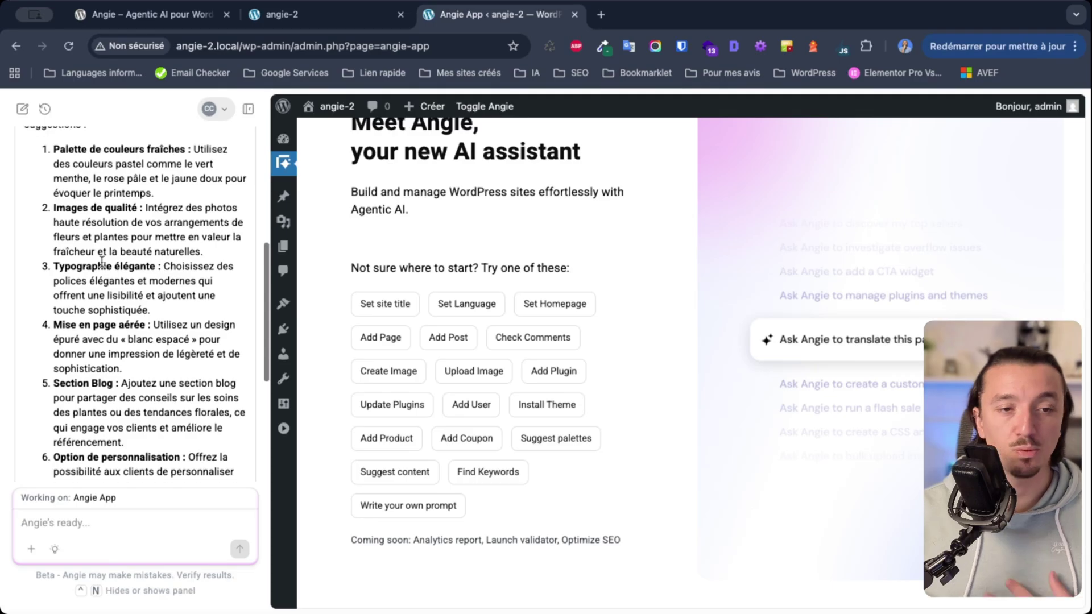
pyautogui.scroll(-2, 142, 318)
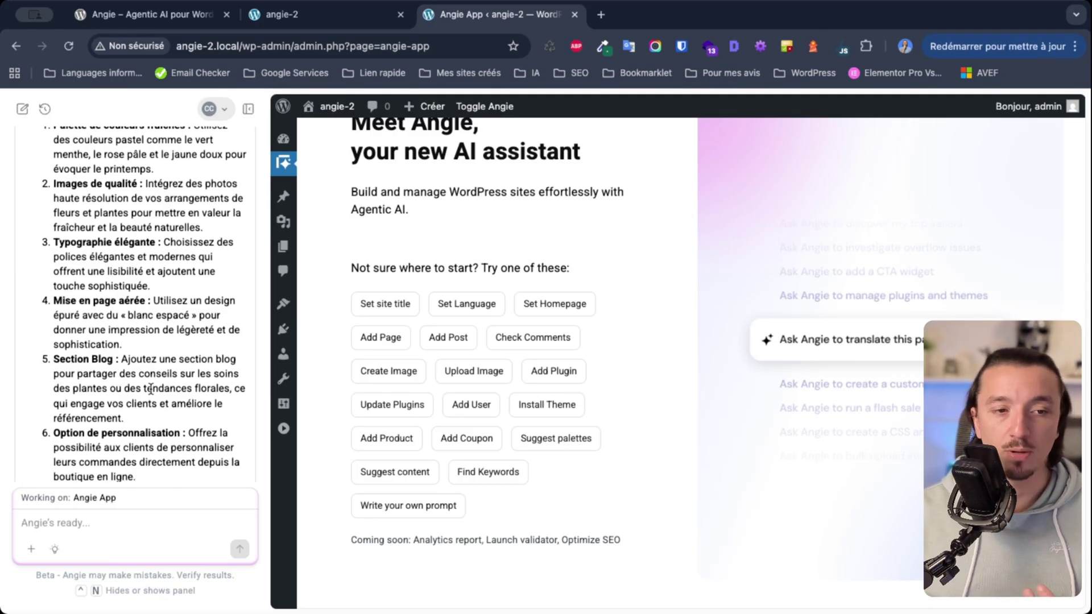
pyautogui.scroll(-1, 150, 389)
pyautogui.scroll(-2, 85, 370)
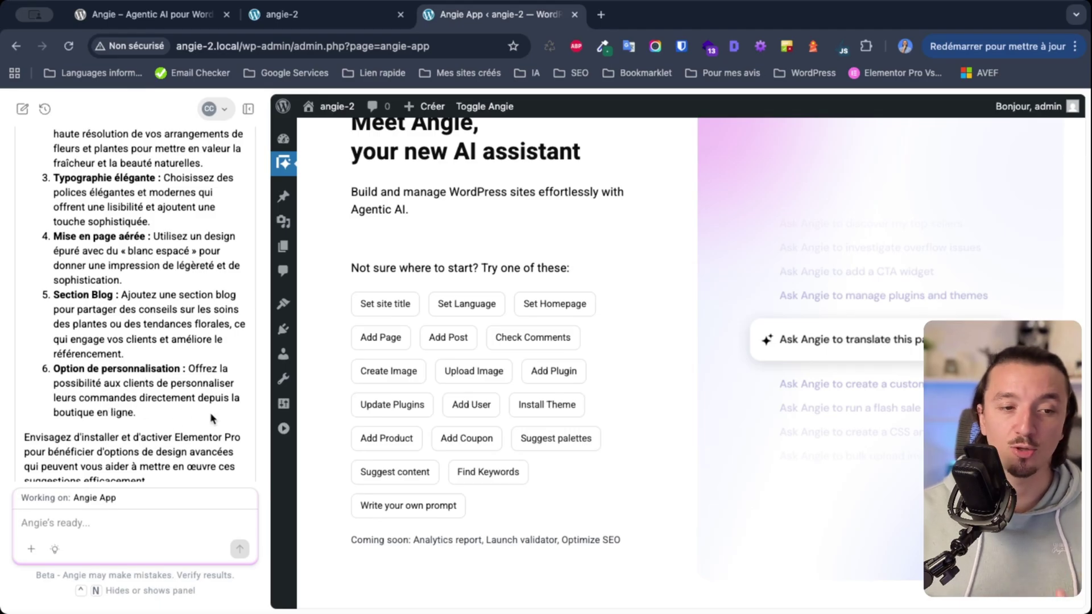
pyautogui.scroll(-1, 138, 422)
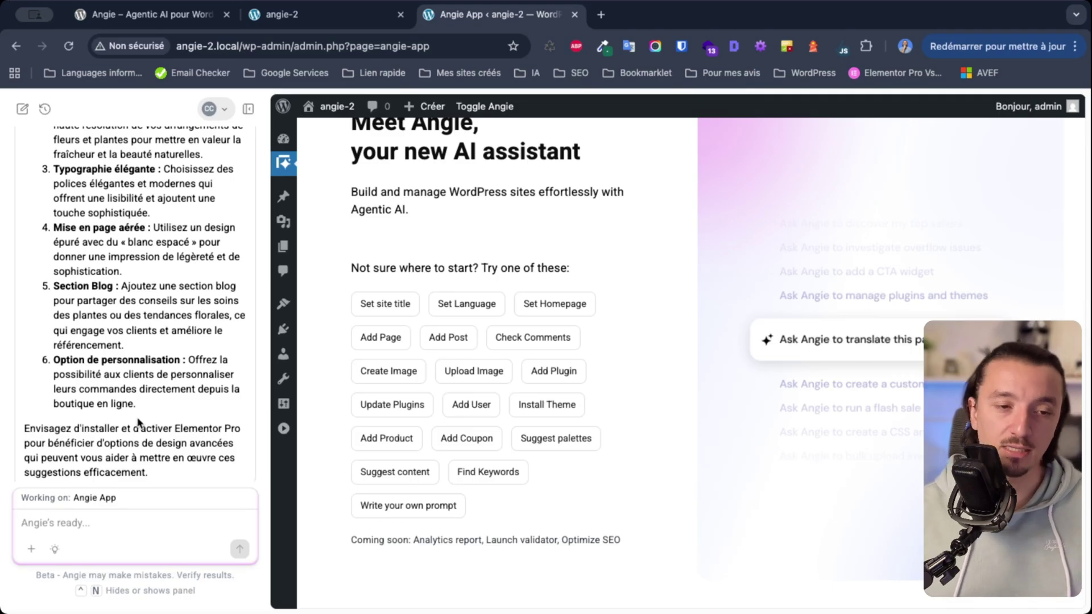
pyautogui.scroll(-1, 138, 422)
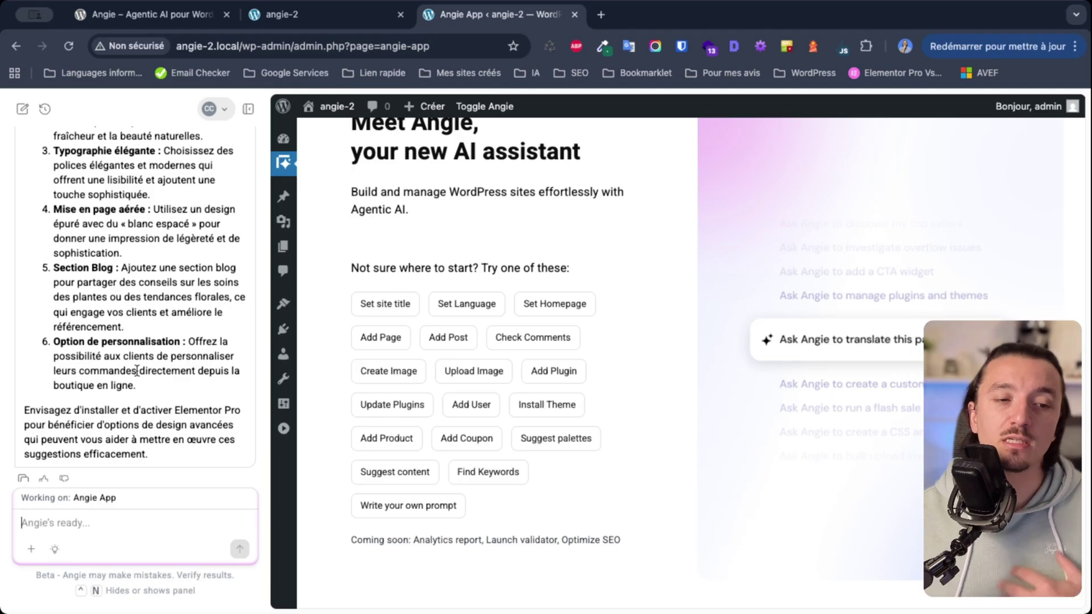
pyautogui.scroll(10, 137, 370)
pyautogui.scroll(-10, 138, 369)
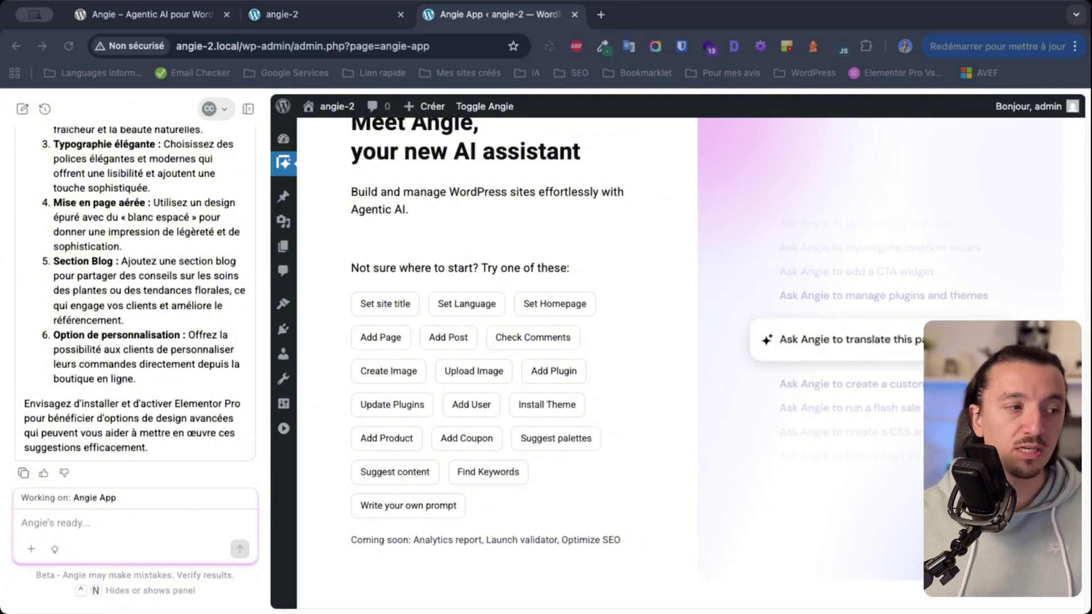
# - Send Angie the request "Installe-moi l'extension Elementor (si non installée) et active-la."
pyautogui.click(140, 524)
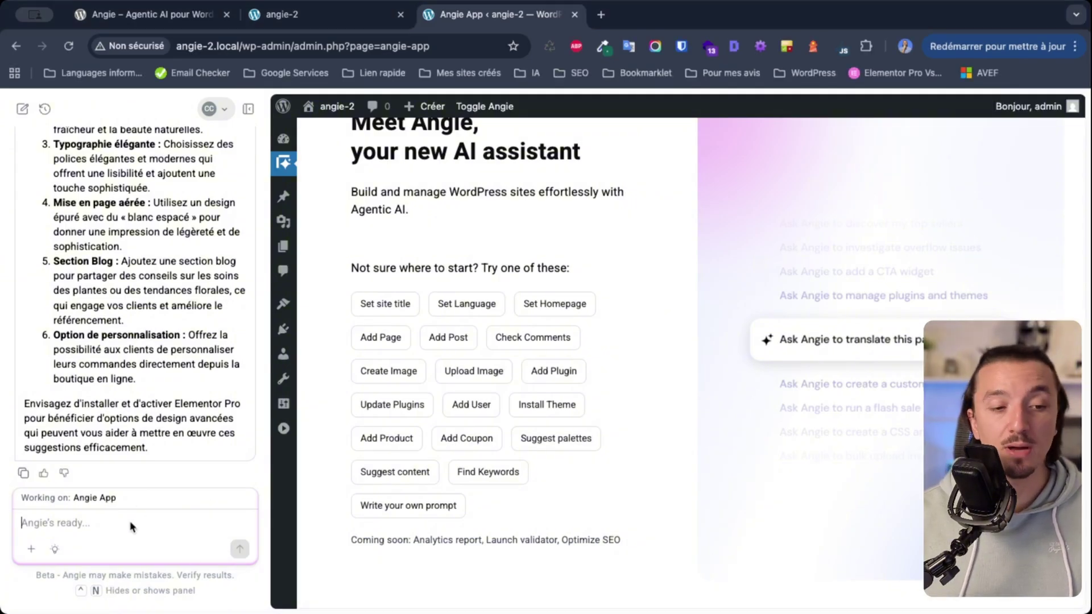
pyautogui.write("Installe-moi l'extension Elementor (si non installée) et active-la")
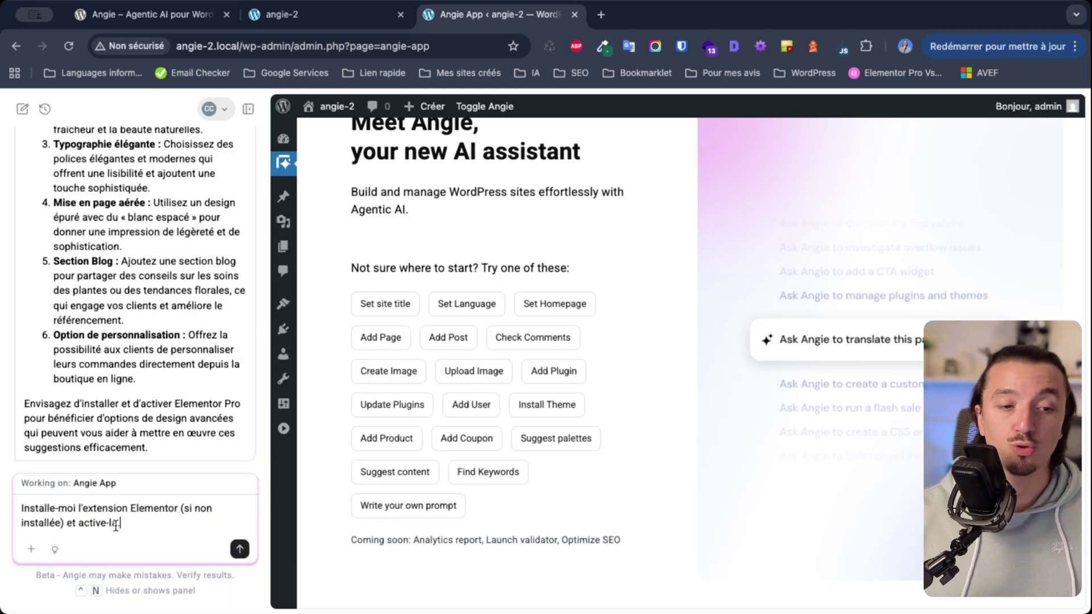
pyautogui.press('Return')
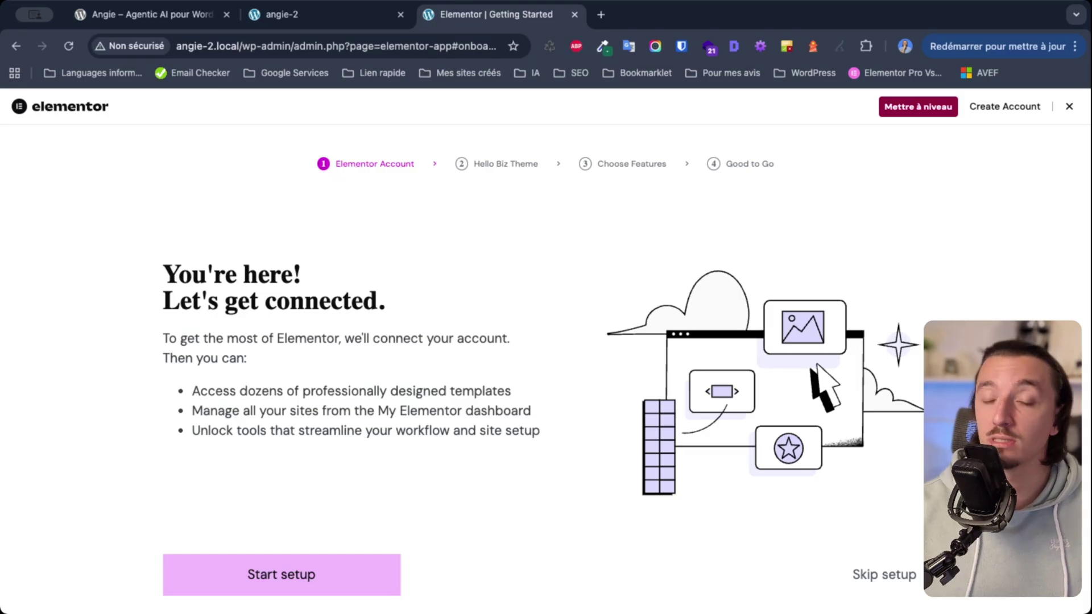
pyautogui.scroll(-1, 253, 455)
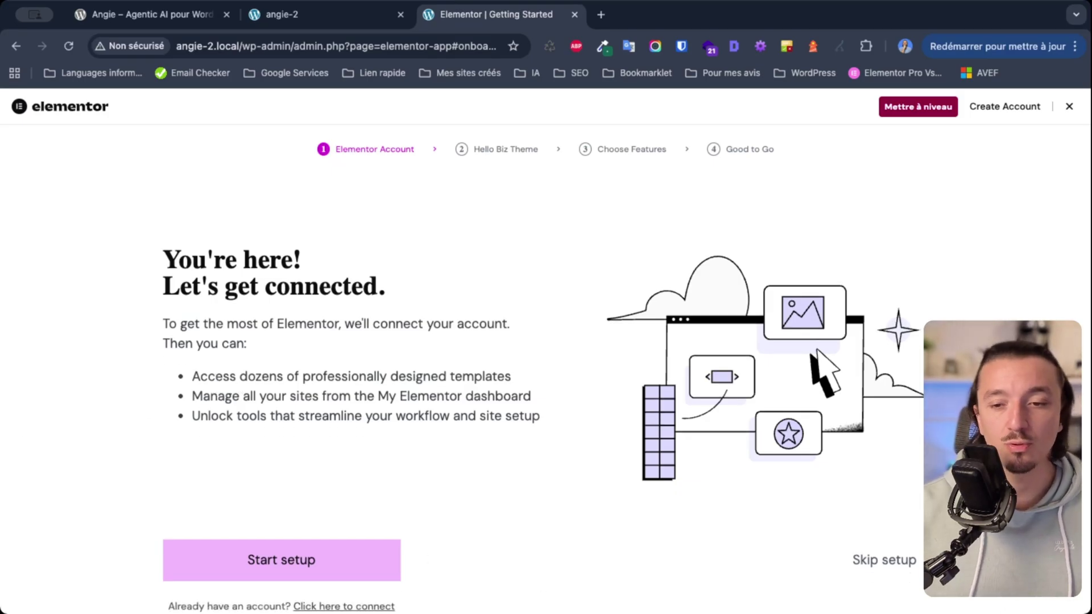
pyautogui.click(893, 557)
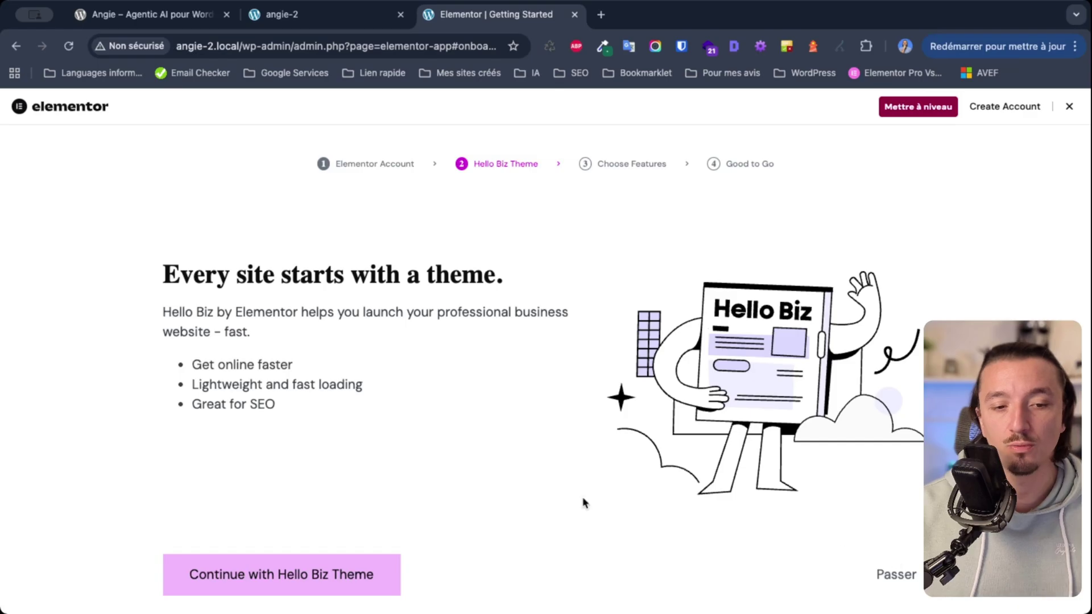
pyautogui.click(886, 580)
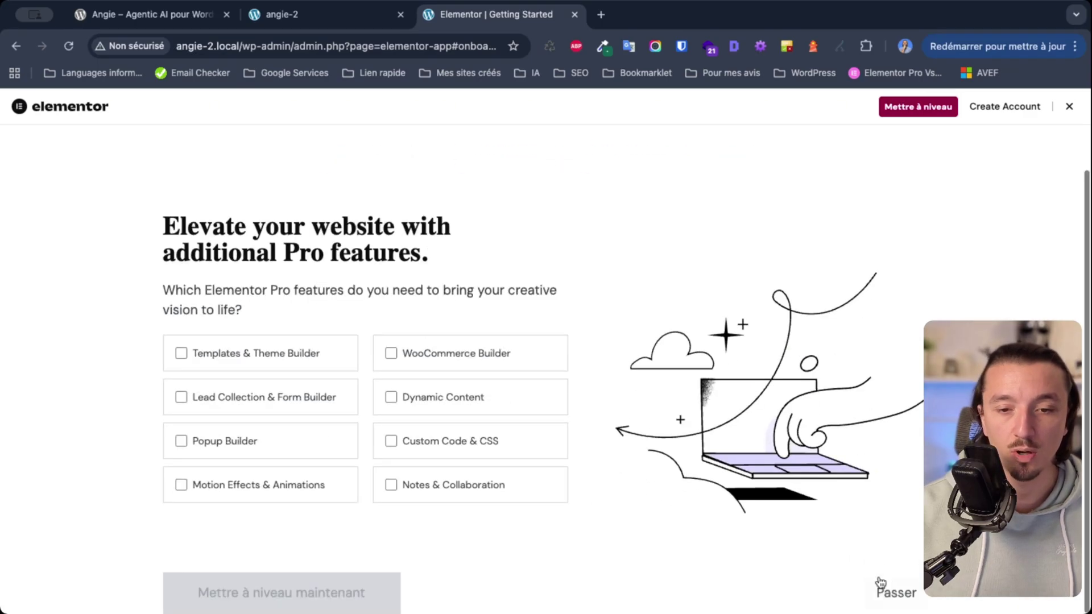
pyautogui.click(906, 595)
pyautogui.click(908, 597)
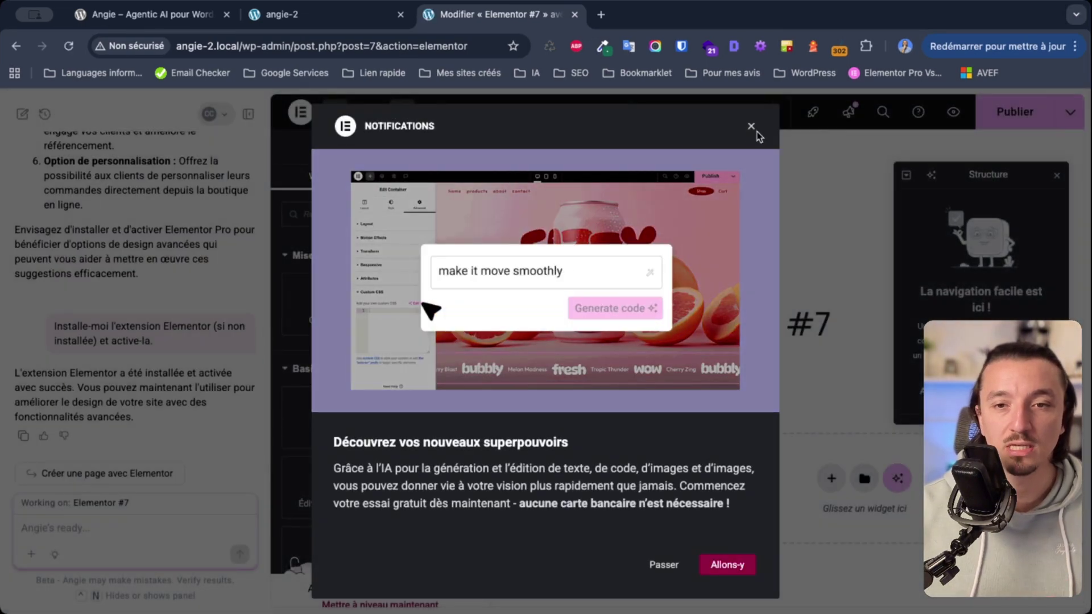
pyautogui.click(752, 127)
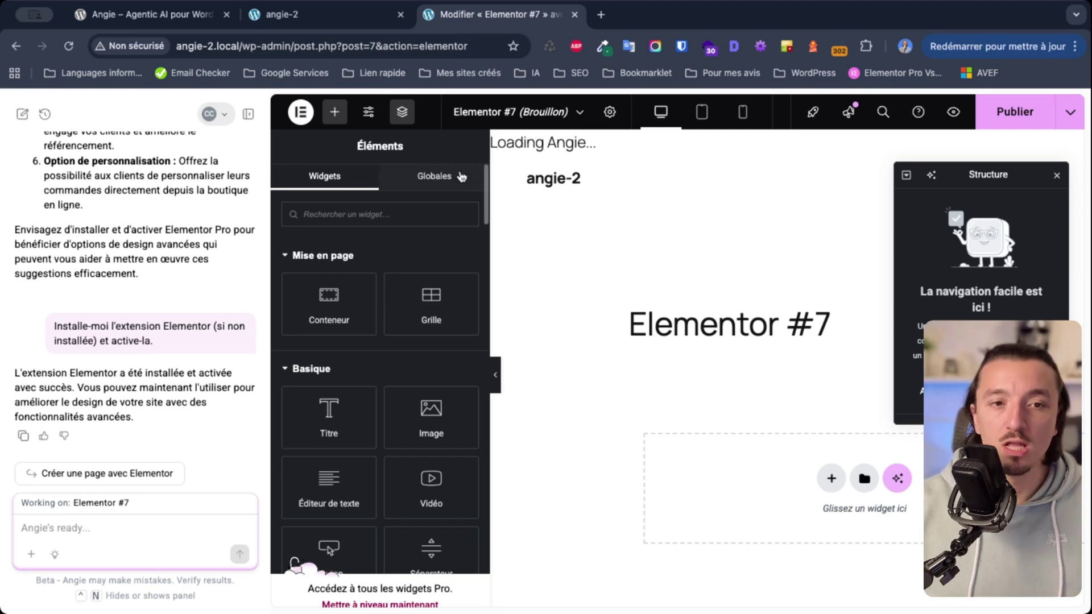
# - Exit the Elementor editor to WordPress, dismiss the block editor's welcome guide and return to the Pages list
pyautogui.click(301, 112)
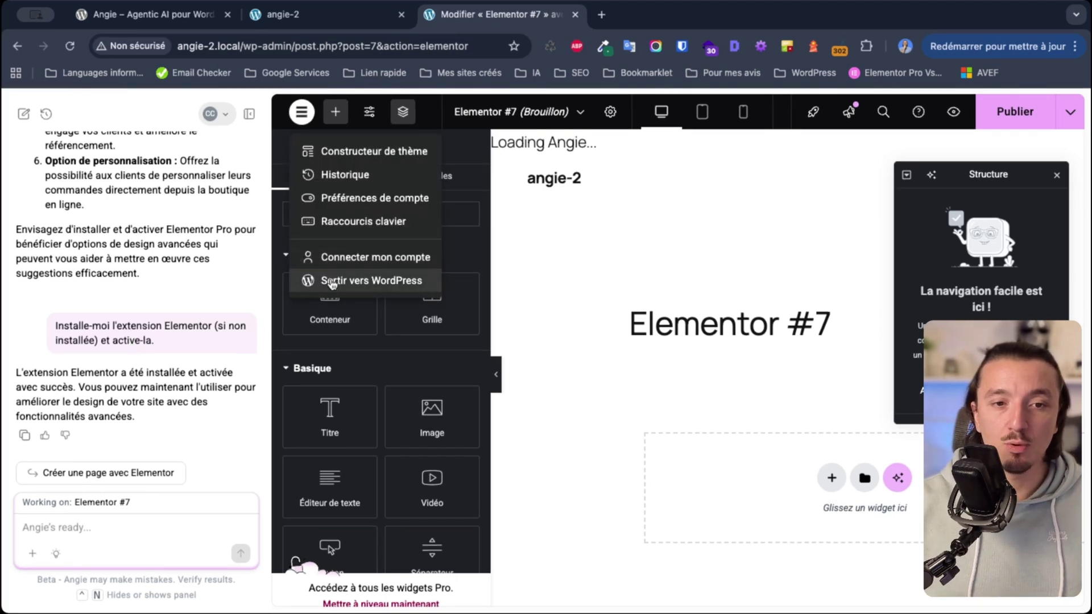
pyautogui.click(330, 279)
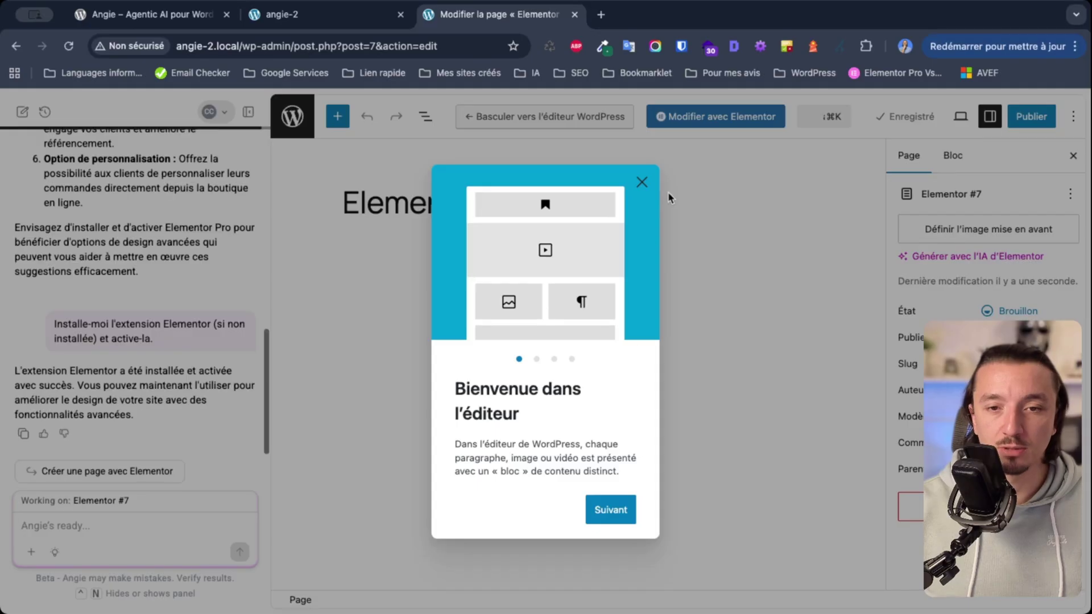
pyautogui.click(642, 182)
pyautogui.press('Escape')
pyautogui.click(288, 116)
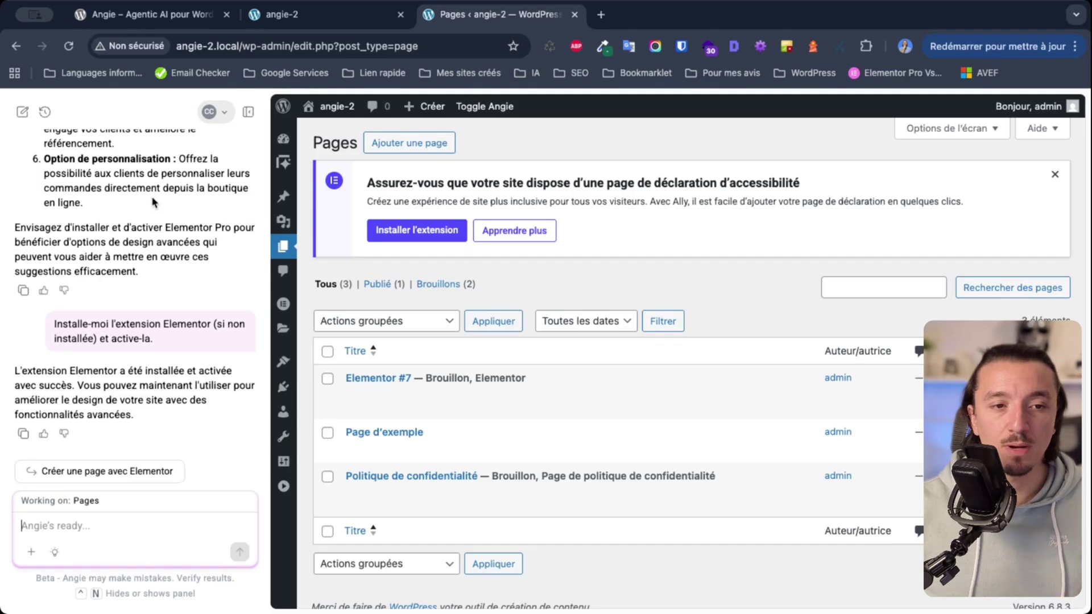
# - Expand the collapsed WordPress admin menu so that its section names are shown
pyautogui.moveTo(294, 173)
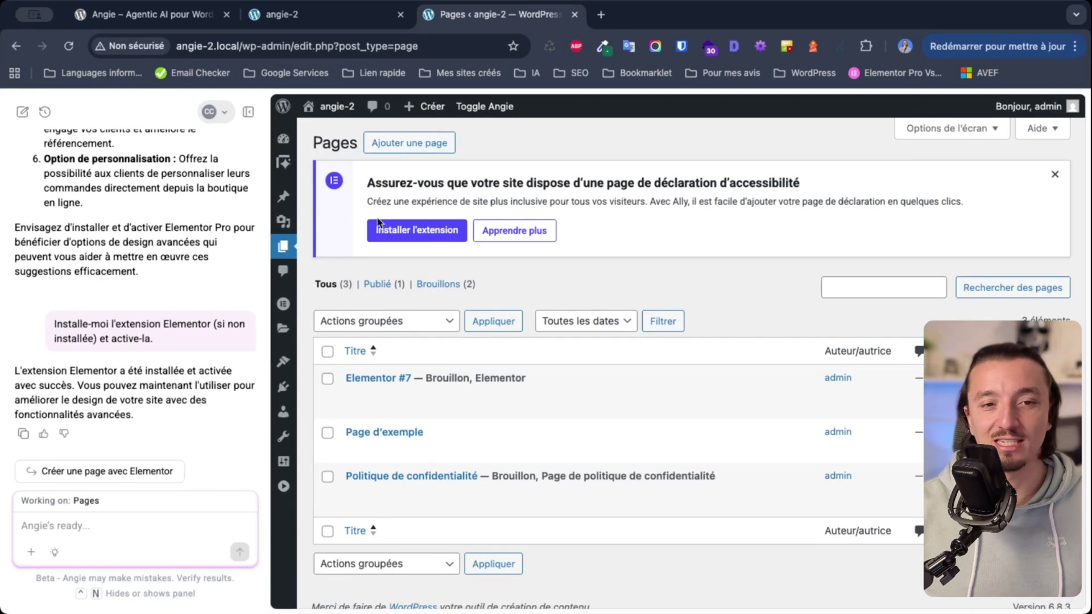
pyautogui.moveTo(286, 168)
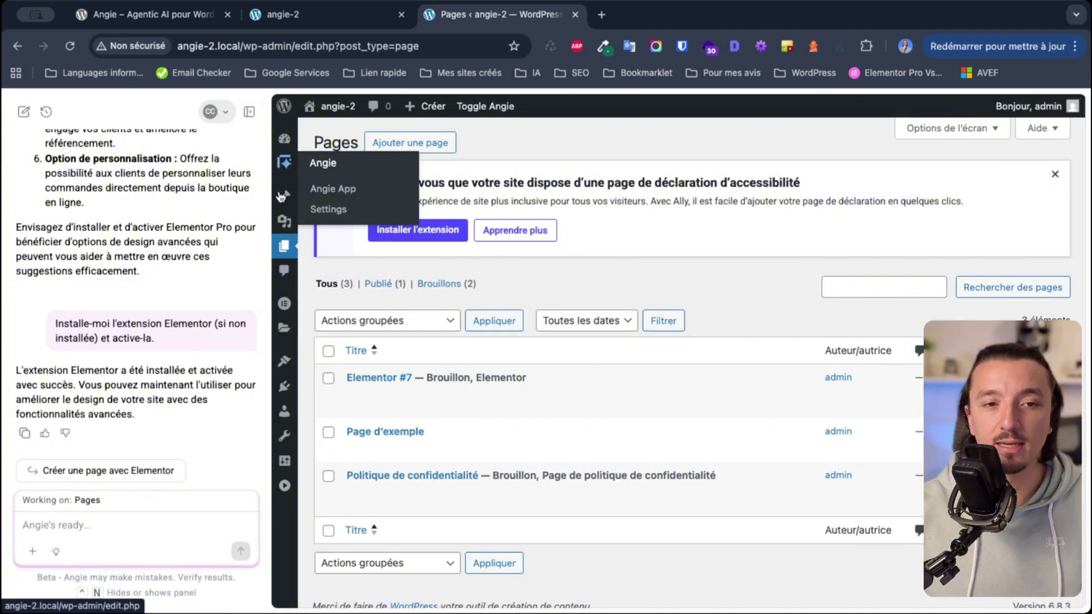
pyautogui.moveTo(290, 138)
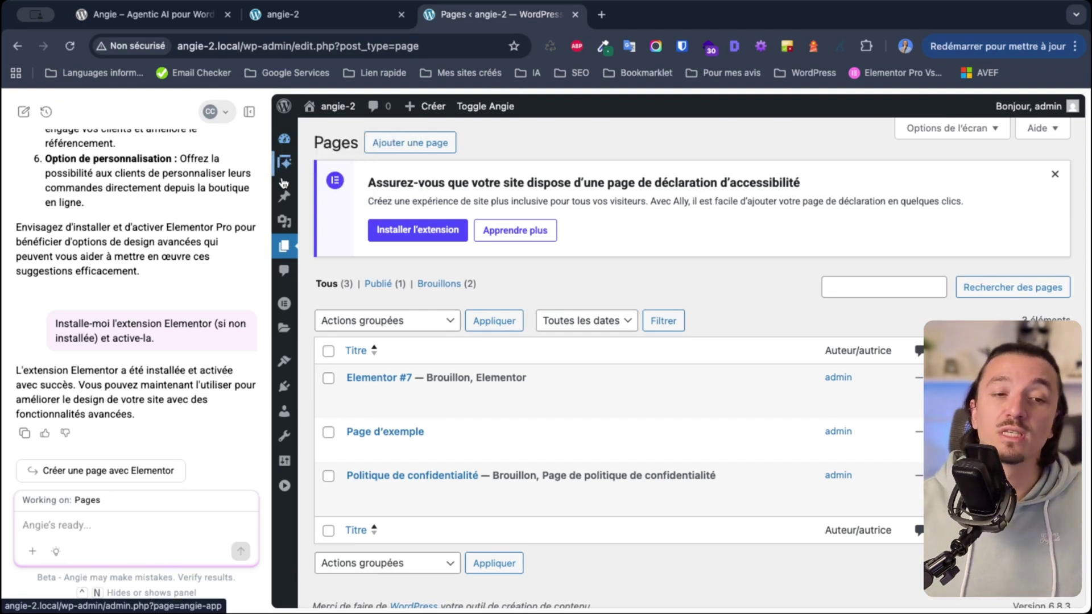
pyautogui.moveTo(289, 210)
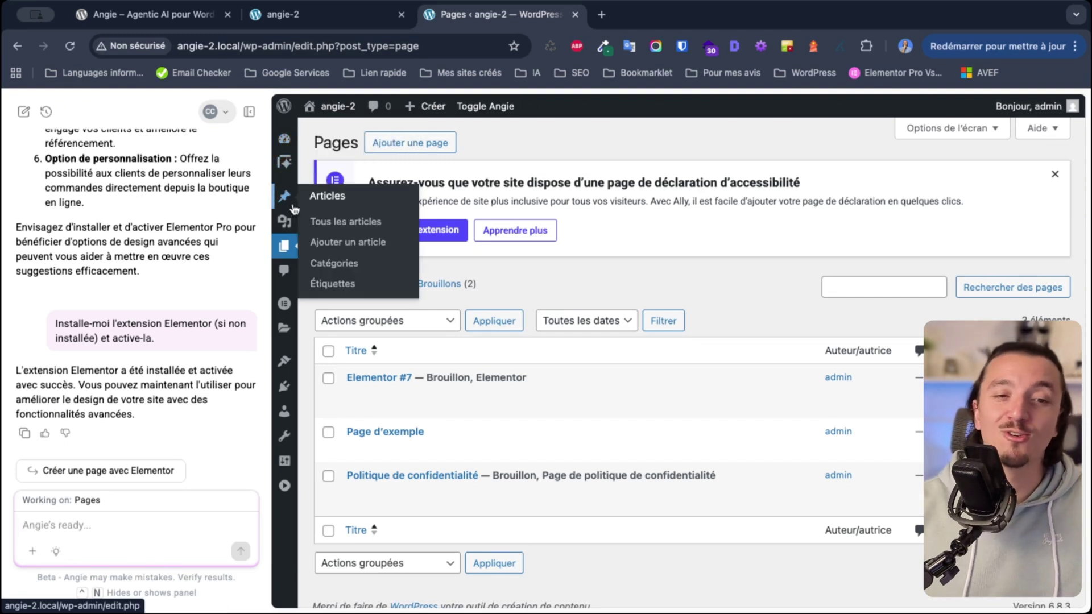
pyautogui.moveTo(285, 249)
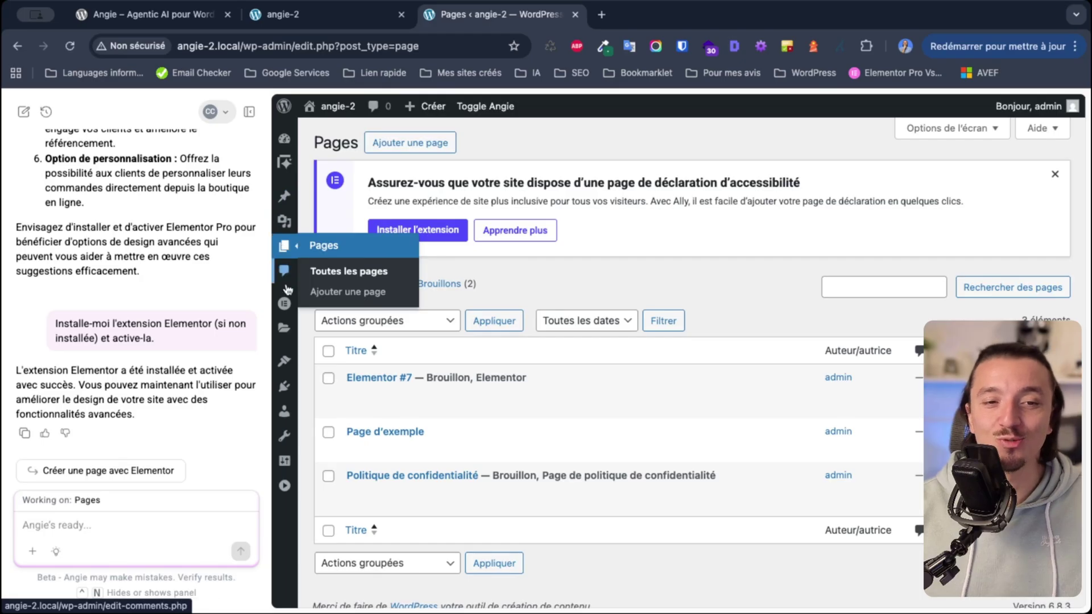
pyautogui.click(284, 491)
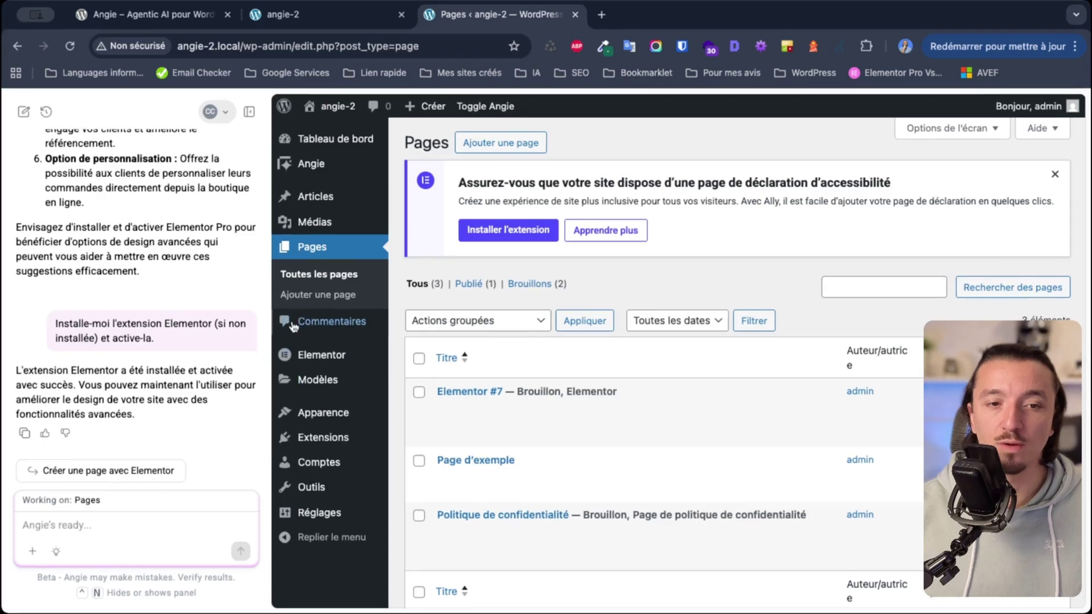
# - Open the list of installed plugins and check the Elementor entry
pyautogui.moveTo(318, 414)
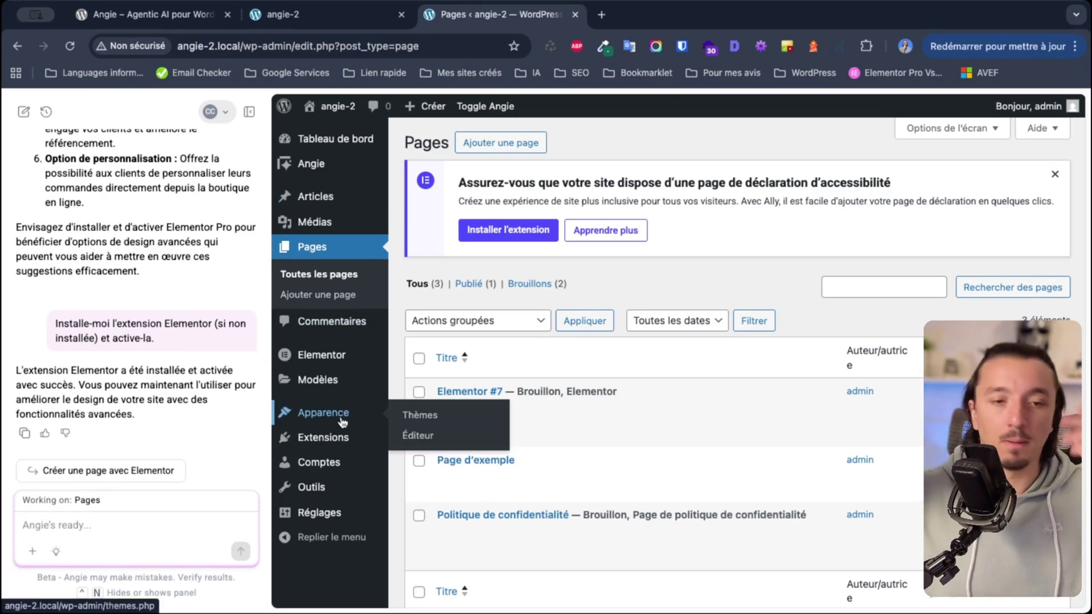
pyautogui.click(323, 437)
pyautogui.doubleClick(454, 321)
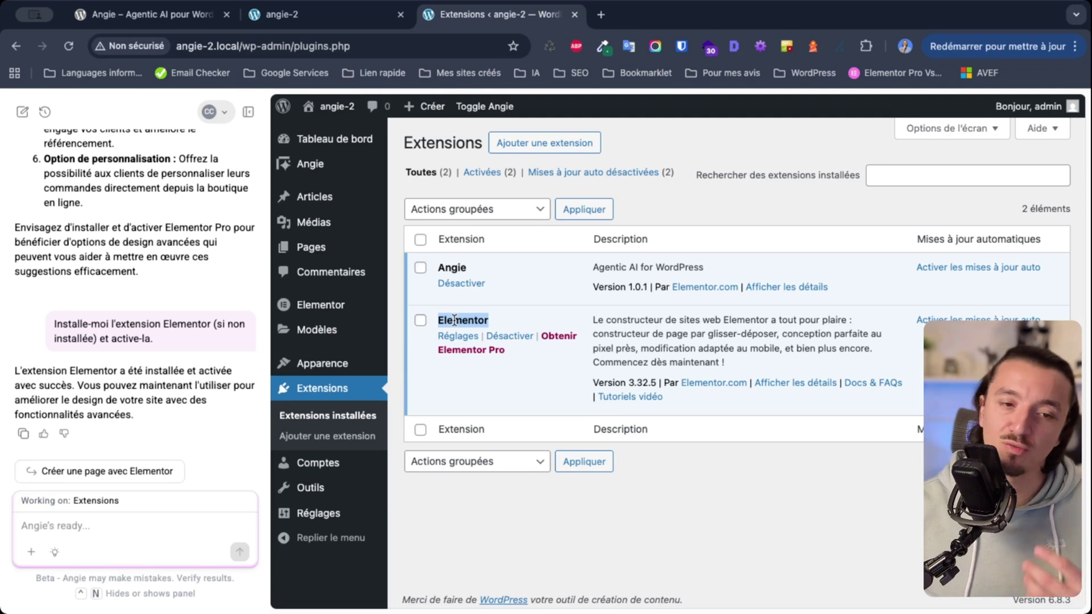
pyautogui.click(450, 322)
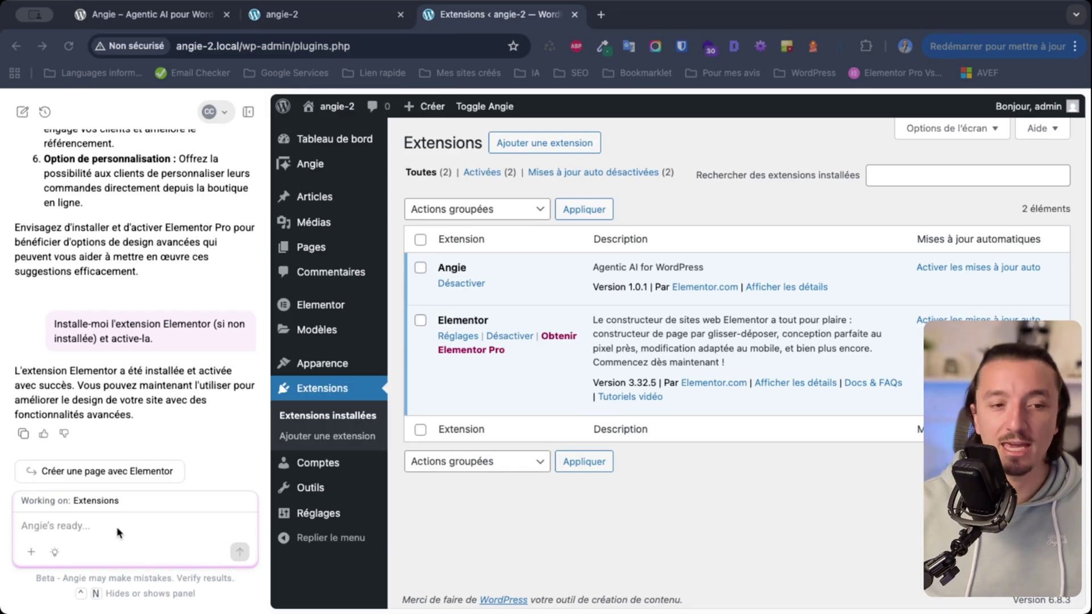
# - Send Angie the request "Installe-moi le thème Hello Elementor et supprime les autres thèmes."
pyautogui.write('Installe-moi le thème Hello Elementor et supprime les autres thèmes.')
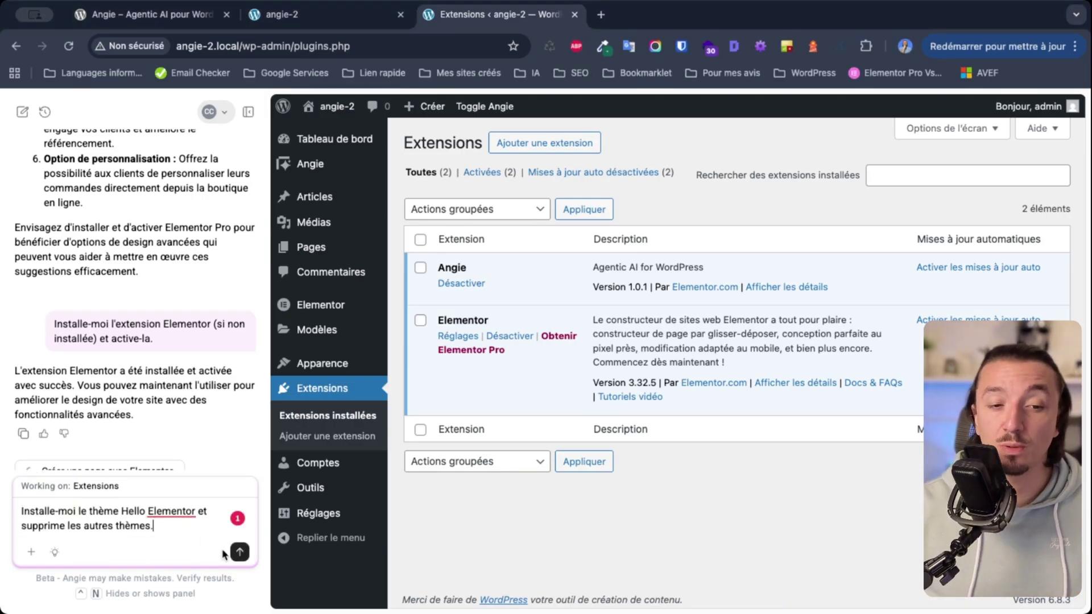
pyautogui.click(239, 552)
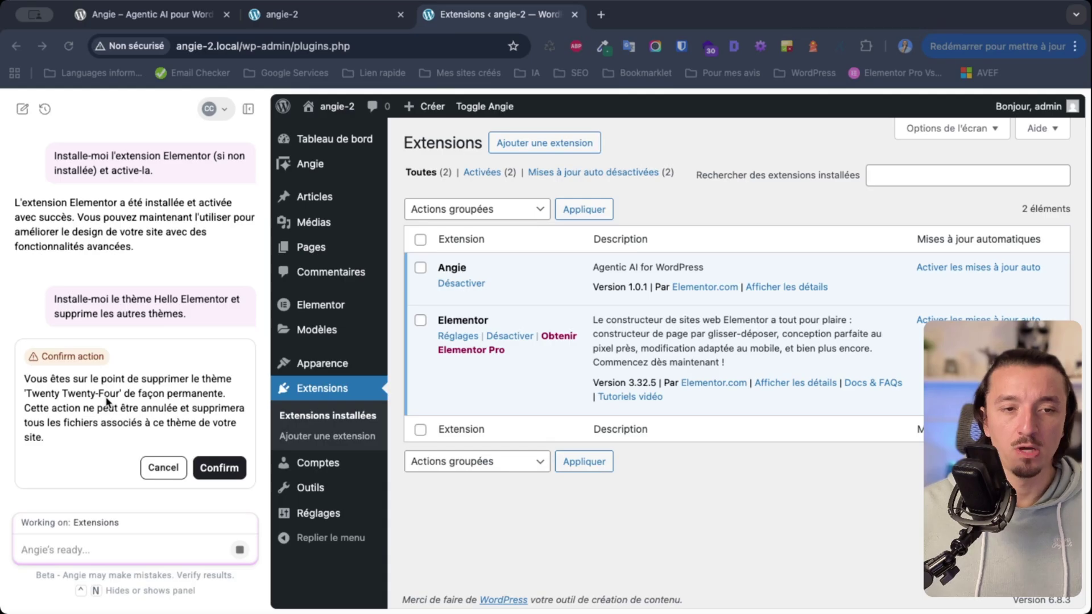
# - Open the WordPress dashboard in a separate browser tab and examine the installed themes there
pyautogui.click(349, 17)
pyautogui.keyDown('super'); pyautogui.click(74, 101); pyautogui.keyUp('super')
pyautogui.click(489, 17)
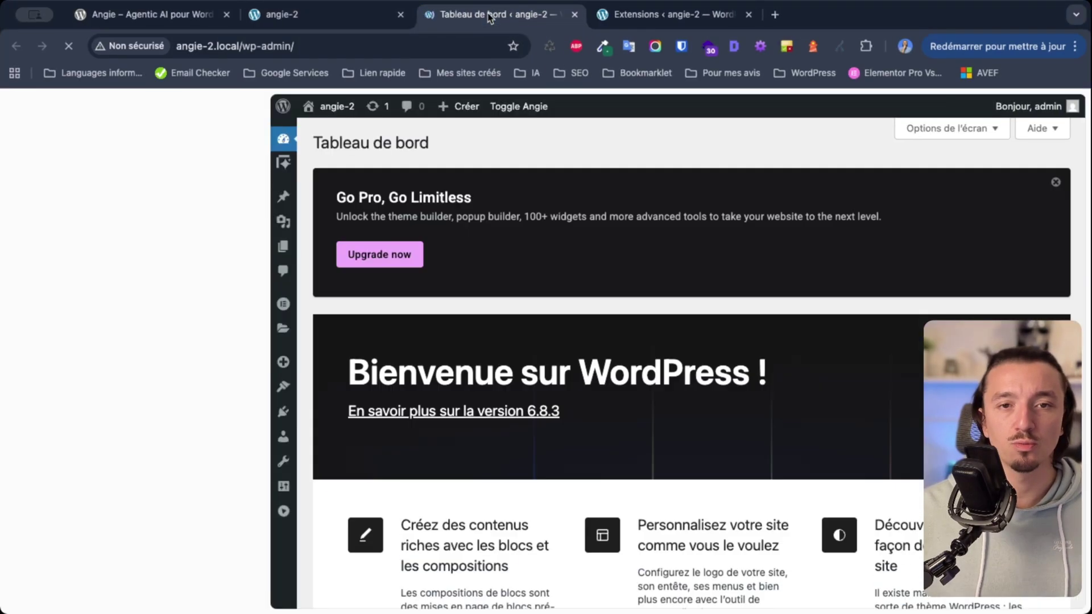
pyautogui.moveTo(323, 549)
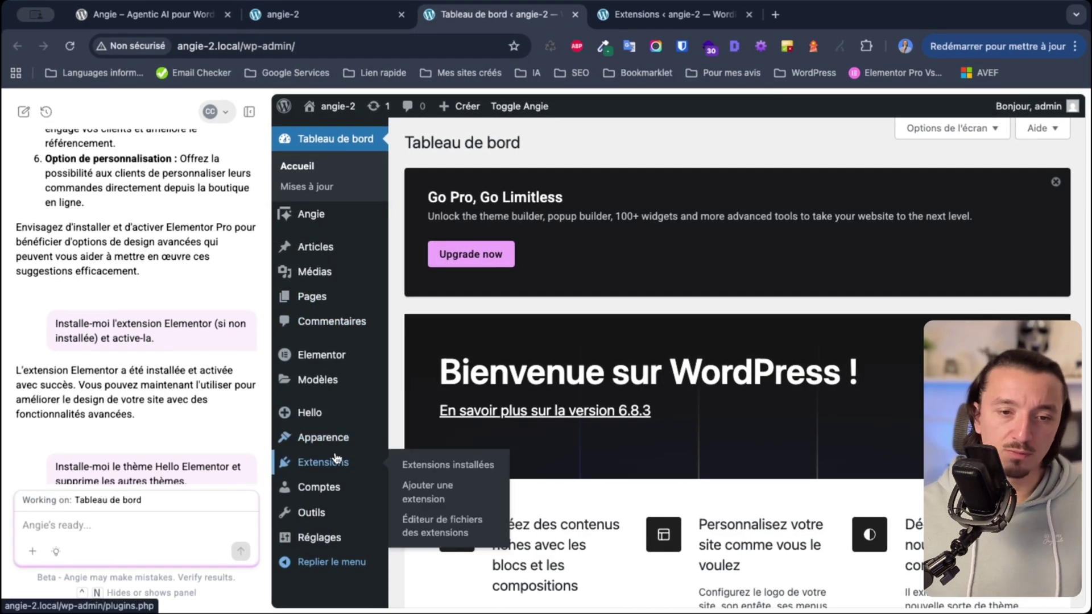
pyautogui.moveTo(323, 438)
pyautogui.click(426, 442)
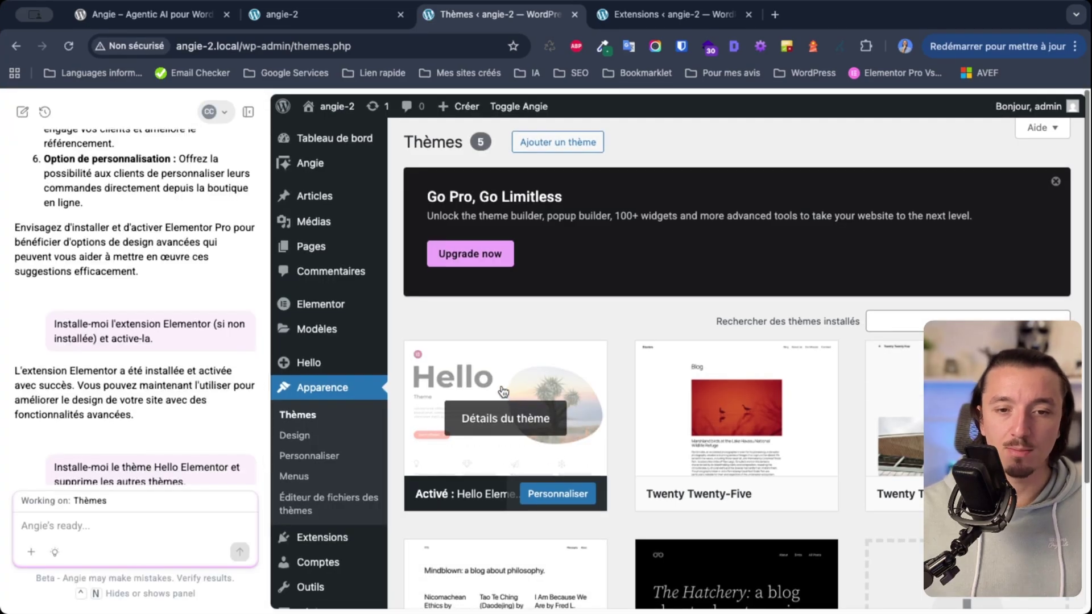
pyautogui.scroll(-1, 504, 399)
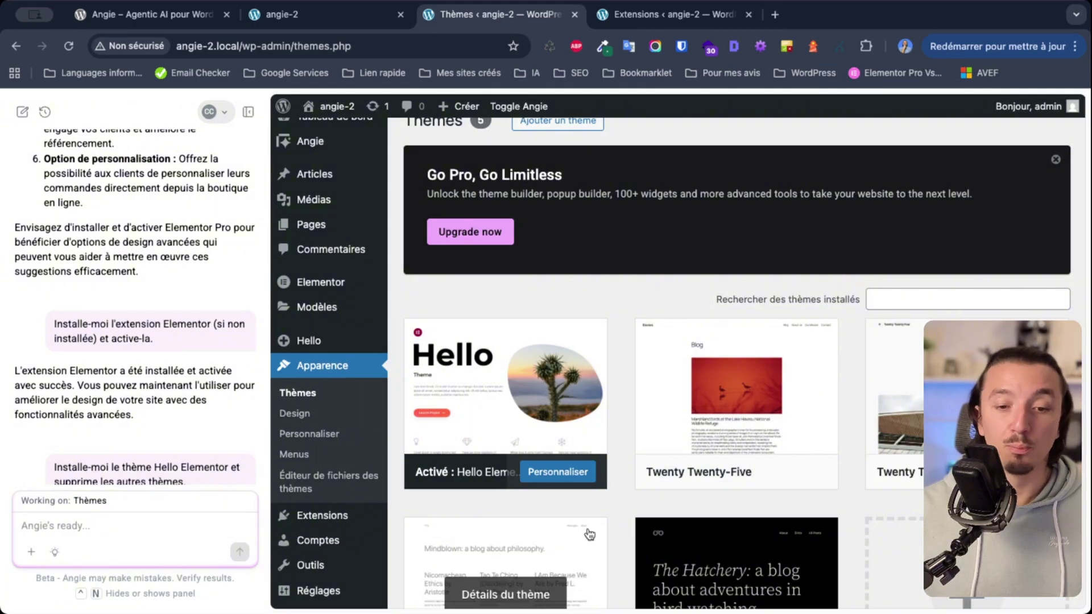
pyautogui.scroll(-2, 507, 569)
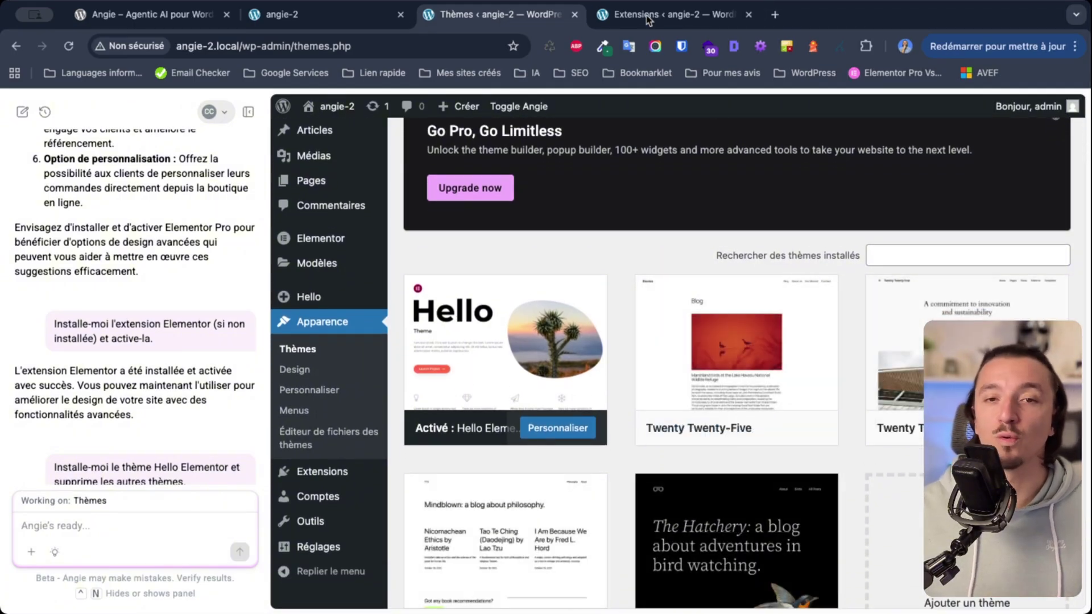
# - Return to the pending Angie chat and confirm permanent deletion of the Twenty Twenty-Four, Twenty Twenty-Three and Twenty Twenty-Two themes
pyautogui.click(671, 14)
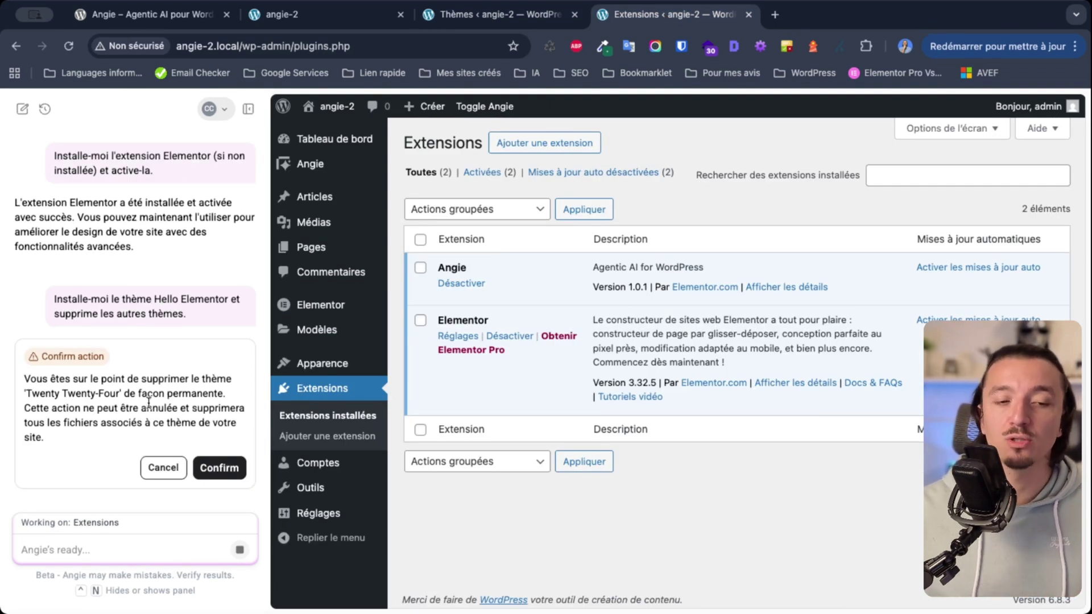
pyautogui.click(215, 470)
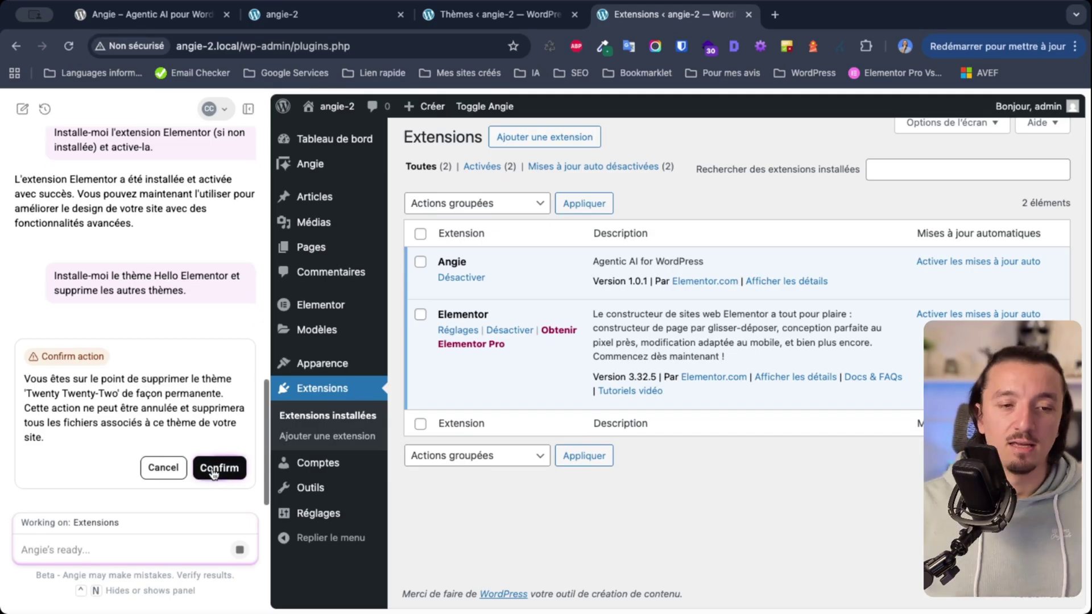
pyautogui.click(214, 469)
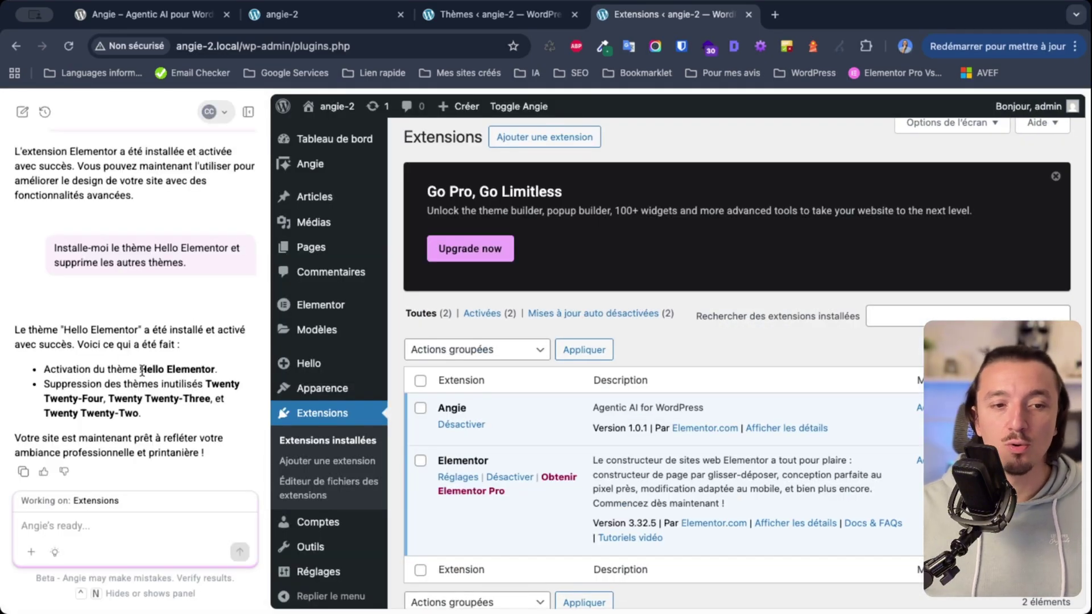
# - Read Angie's summary of the theme changes and compare it with the site's installed themes
pyautogui.moveTo(141, 371); pyautogui.dragTo(213, 372)
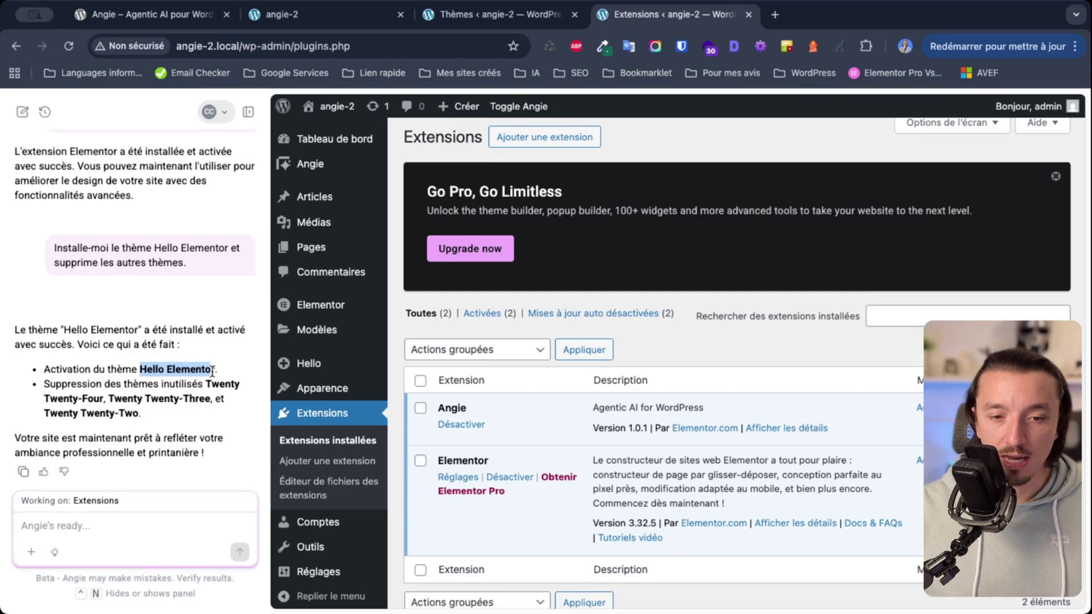
pyautogui.click(315, 388)
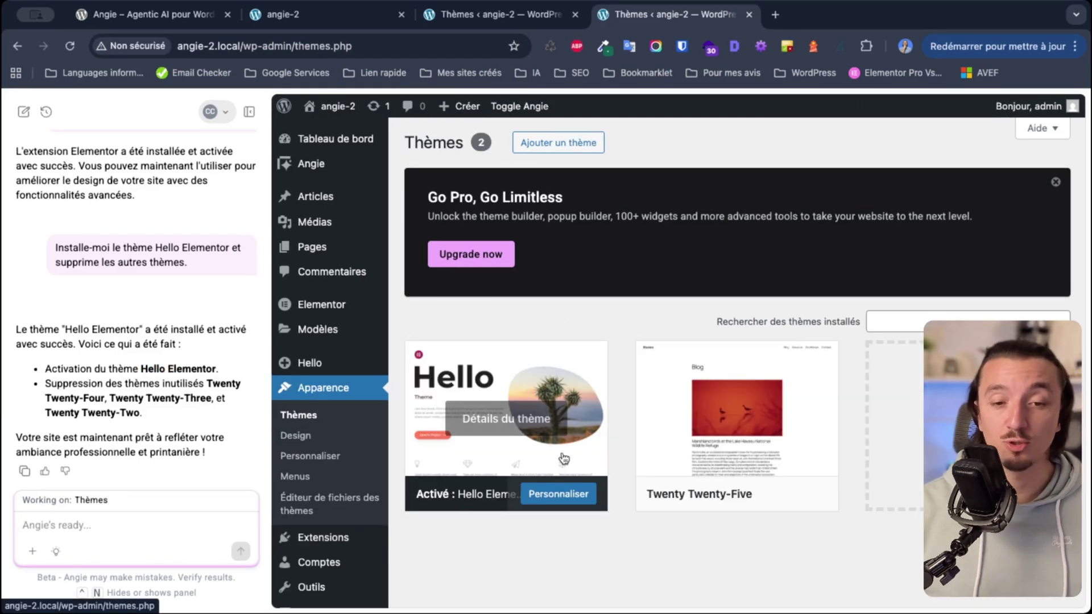
pyautogui.moveTo(686, 458)
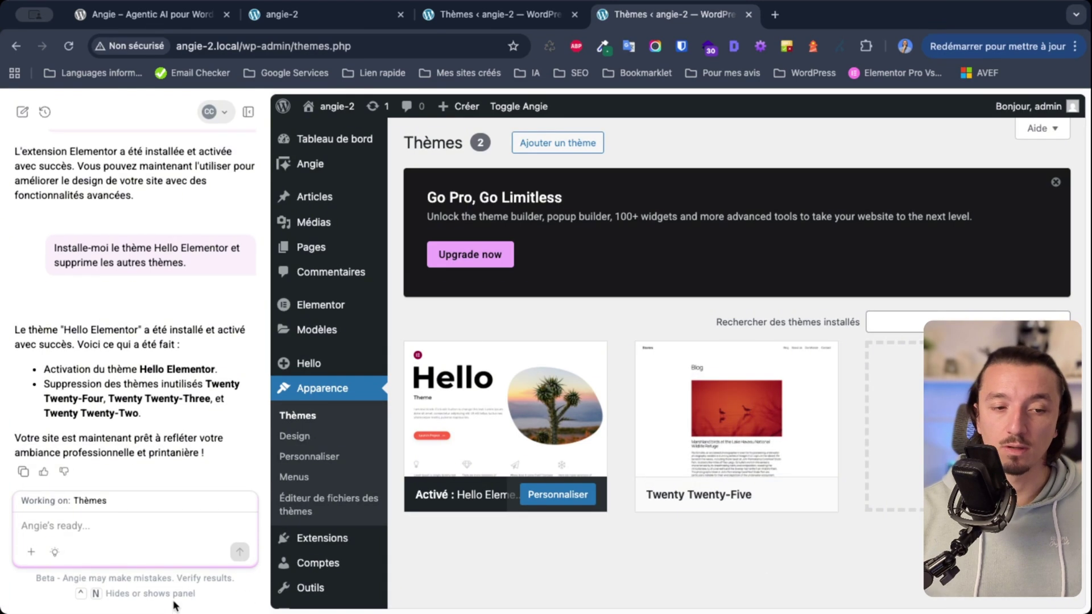
# - Ask Angie "Es-tu sûr d'avoir tout supprimer les thèmes inutiles ?" and answer its question about Twenty Twenty-Five with "Oui, supprime-le"
pyautogui.write("Es-tu sûr d'avoir tout supprimer les thèmes inutiles ?")
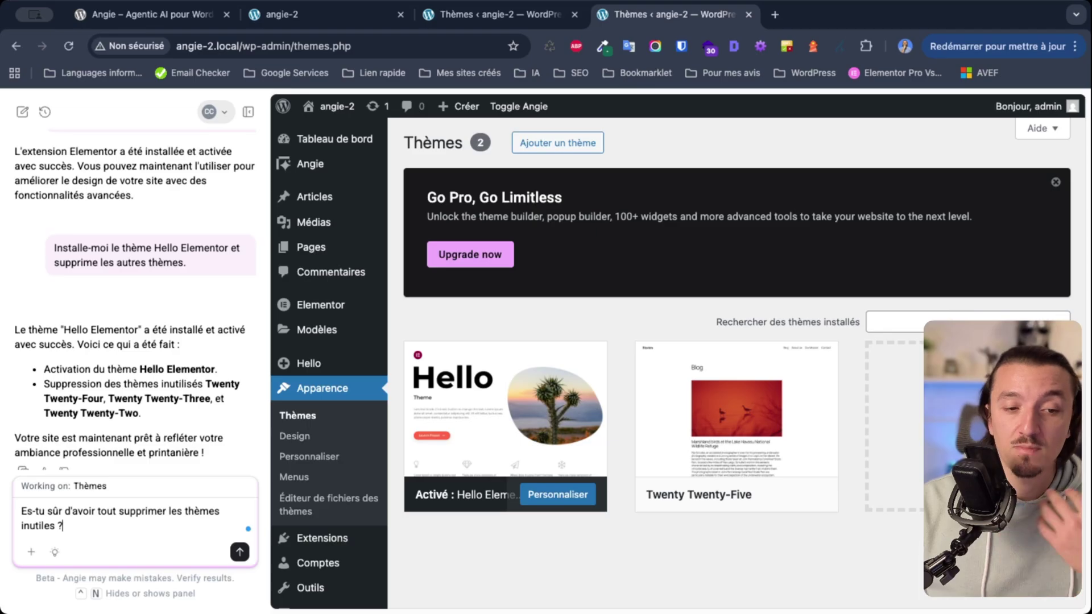
pyautogui.press('Return')
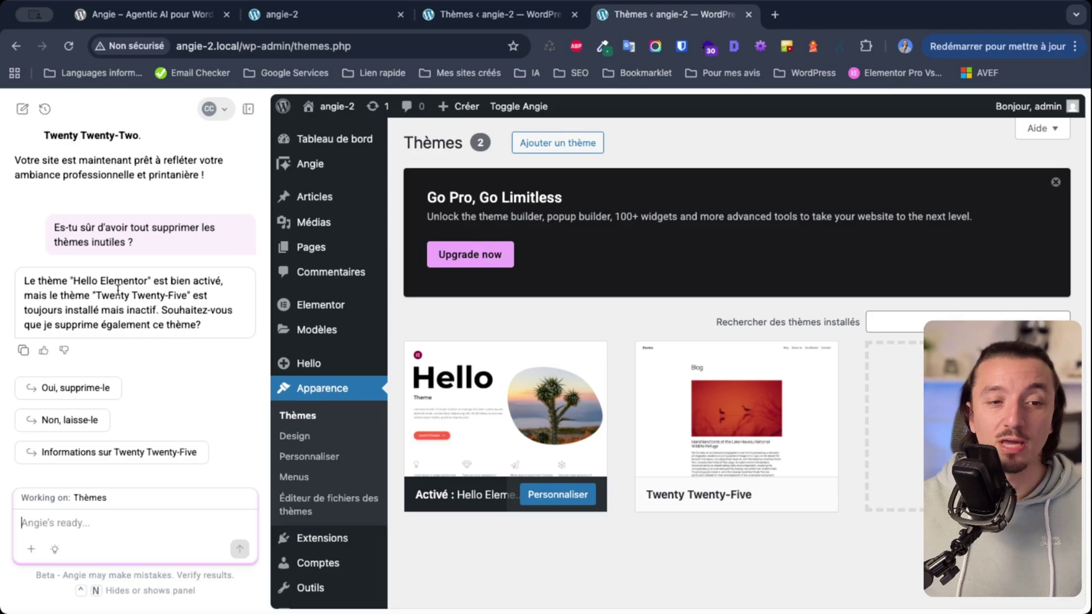
pyautogui.moveTo(96, 296); pyautogui.dragTo(192, 307)
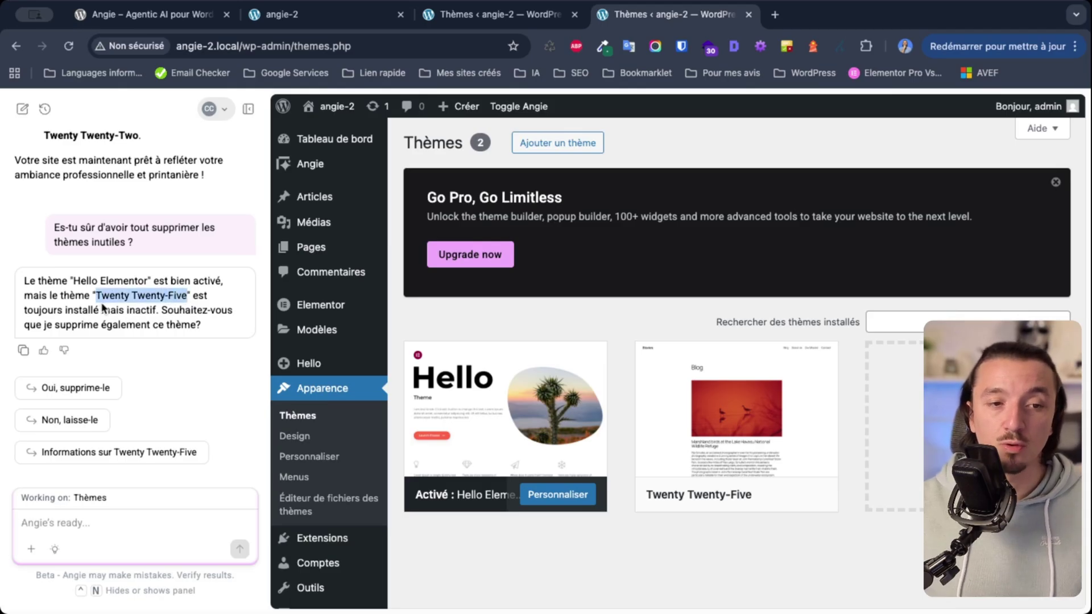
pyautogui.click(107, 389)
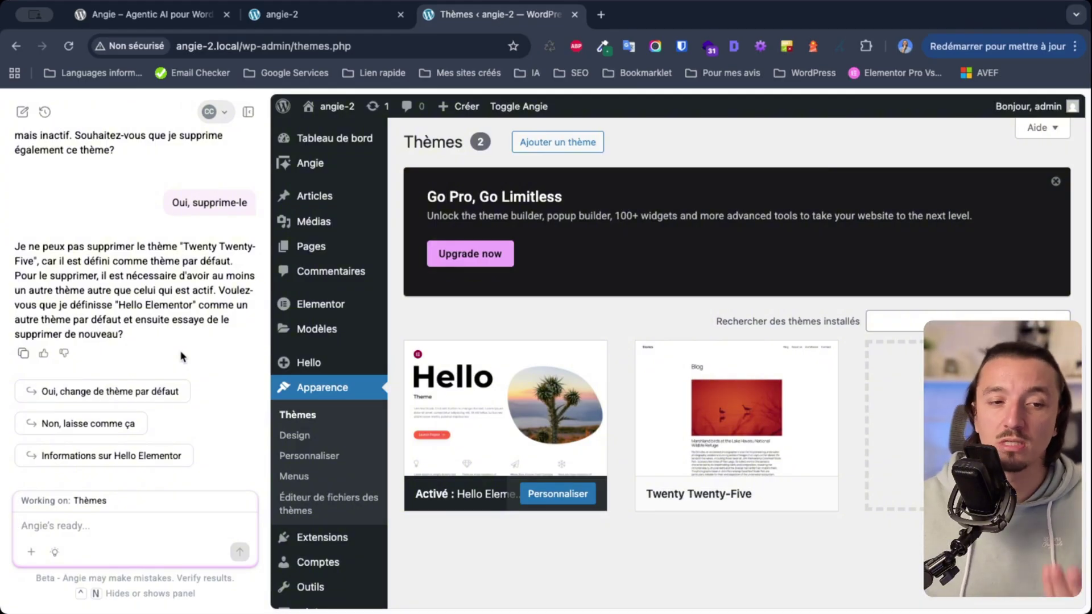
# - Try to have Angie change the default theme with "Oui, change de thème par défaut" and confirm deleting Twenty Twenty-Five
pyautogui.click(164, 394)
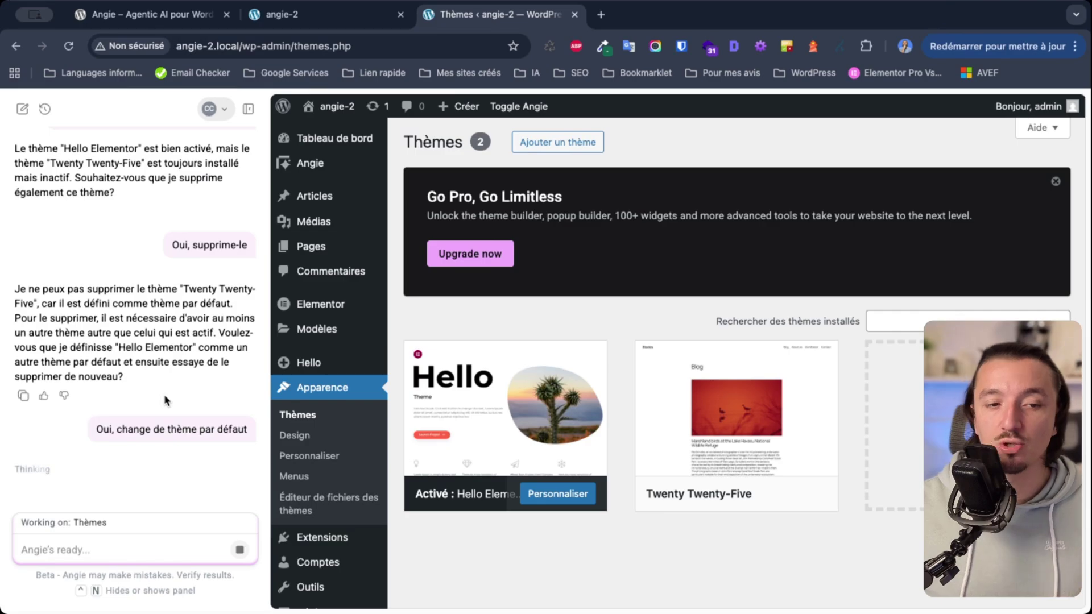
pyautogui.moveTo(590, 453)
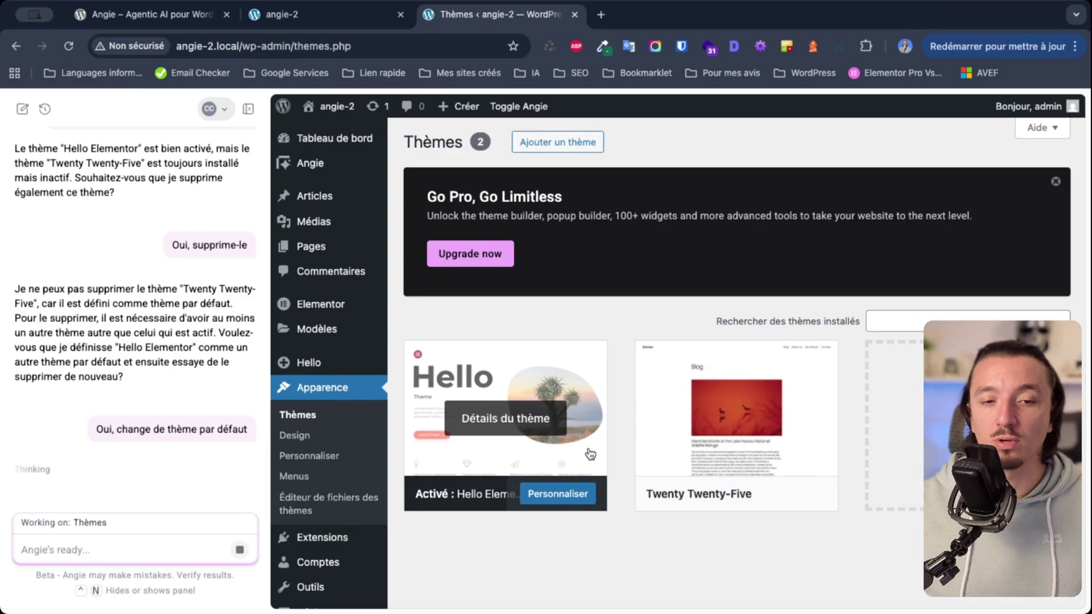
pyautogui.moveTo(754, 435)
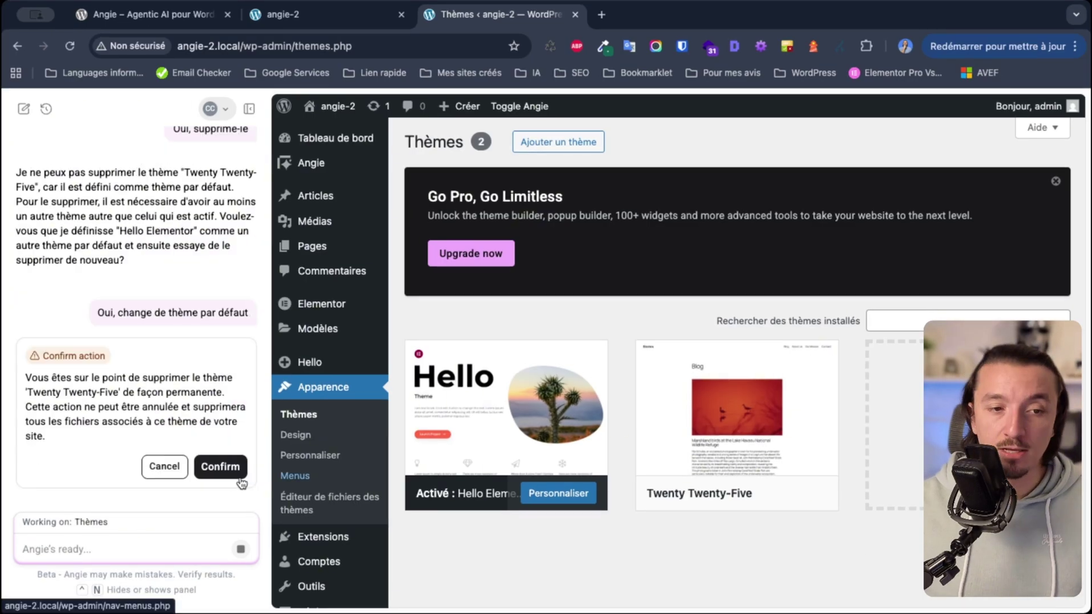
pyautogui.click(226, 468)
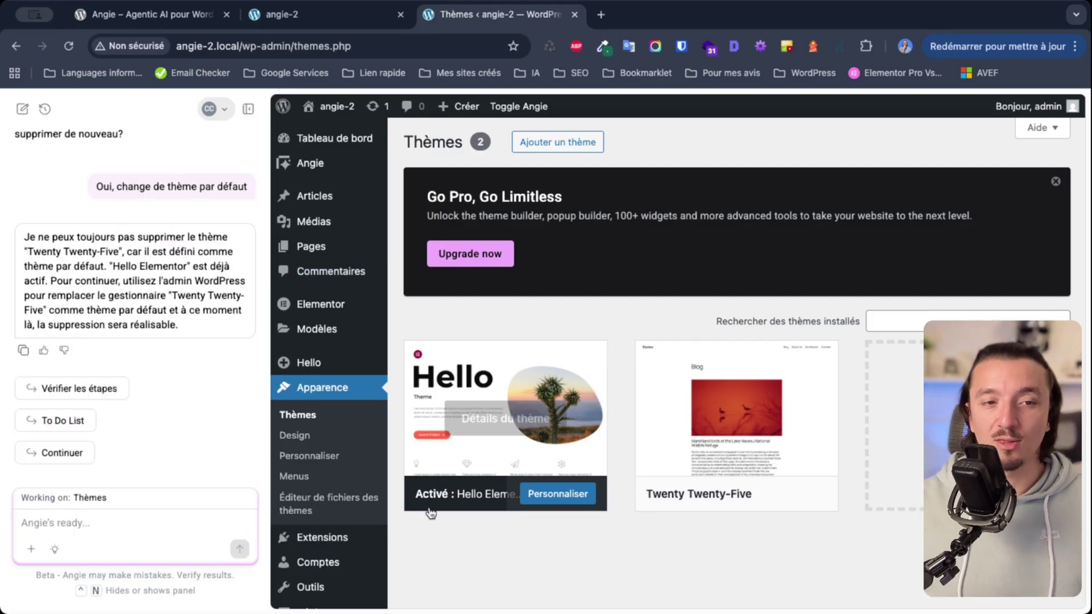
# - Read Angie's reply about Twenty Twenty-Five, then delete that theme manually from its details view and confirm the deletion
pyautogui.moveTo(44, 236); pyautogui.dragTo(112, 267)
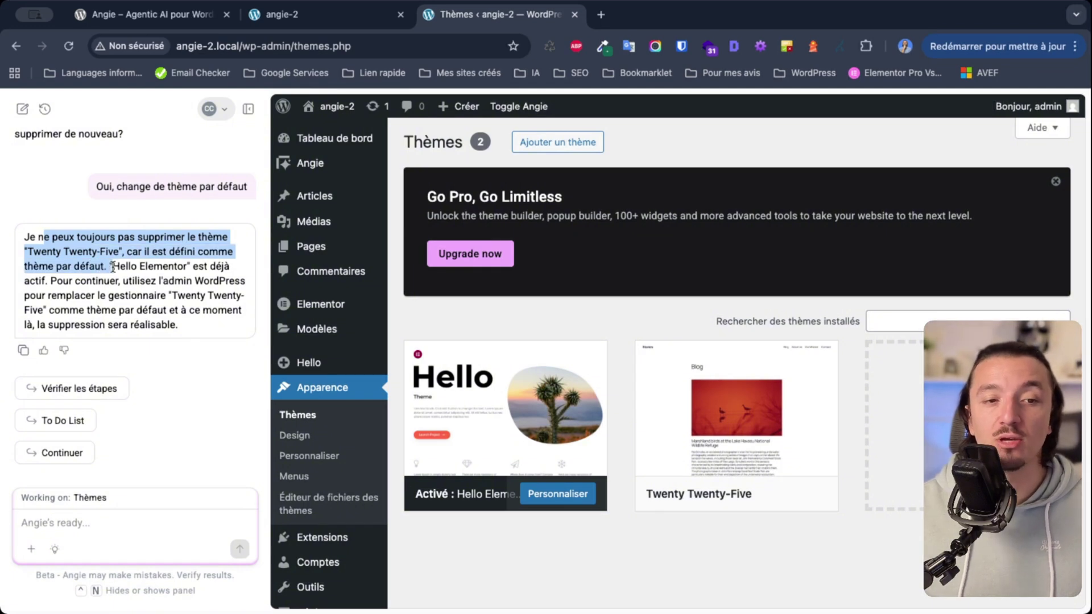
pyautogui.click(121, 267)
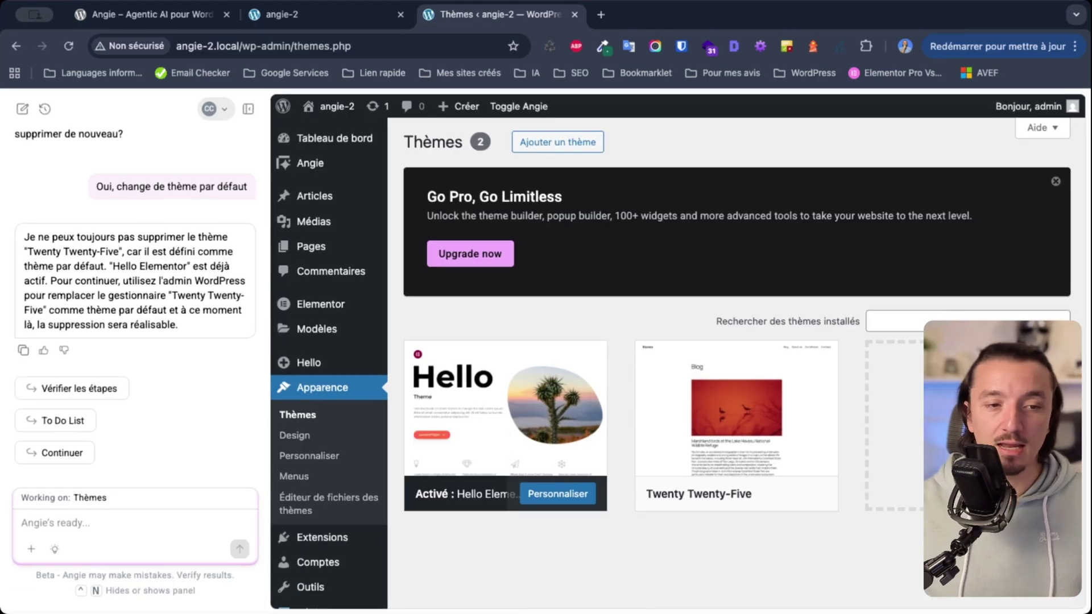
pyautogui.scroll(-1, 160, 440)
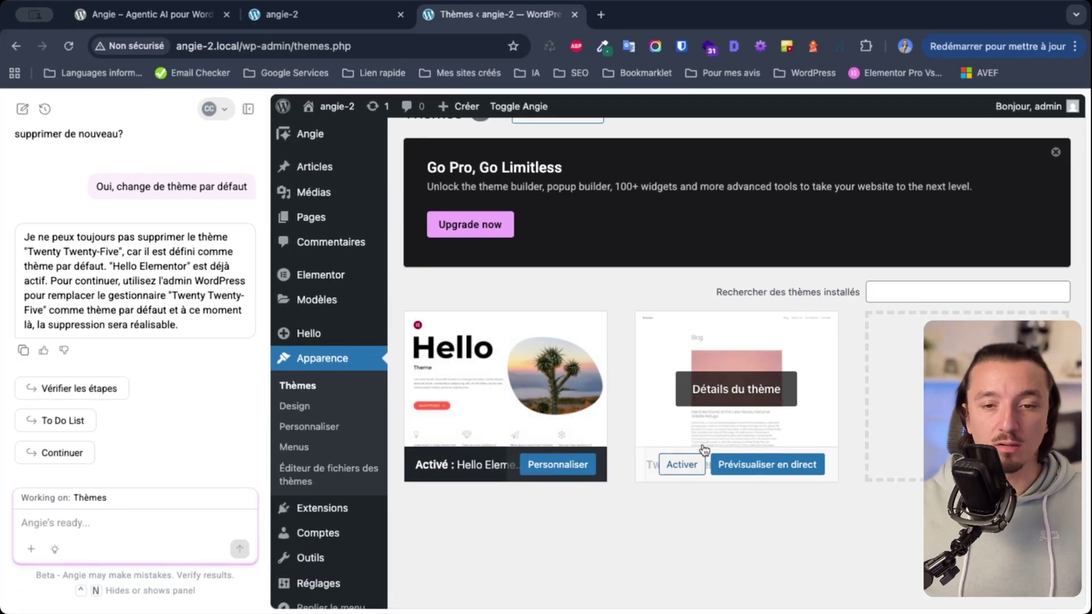
pyautogui.click(695, 436)
pyautogui.click(586, 577)
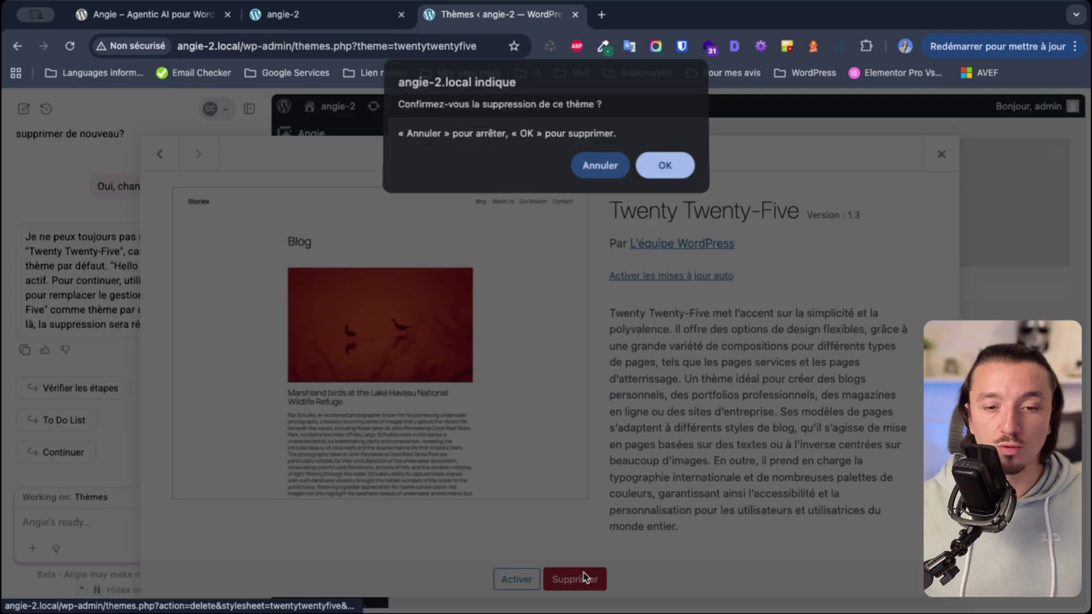
pyautogui.click(670, 164)
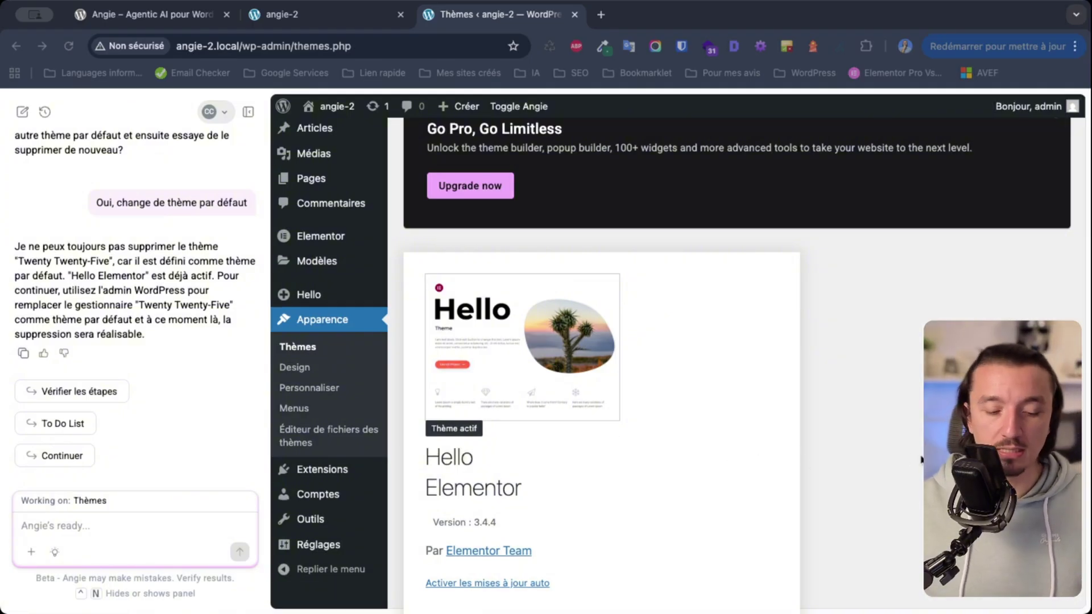
# - Ask Angie to create a child theme with the message "Crée-moi un thème enfant."
pyautogui.scroll(-1, 791, 452)
pyautogui.scroll(-1, 890, 464)
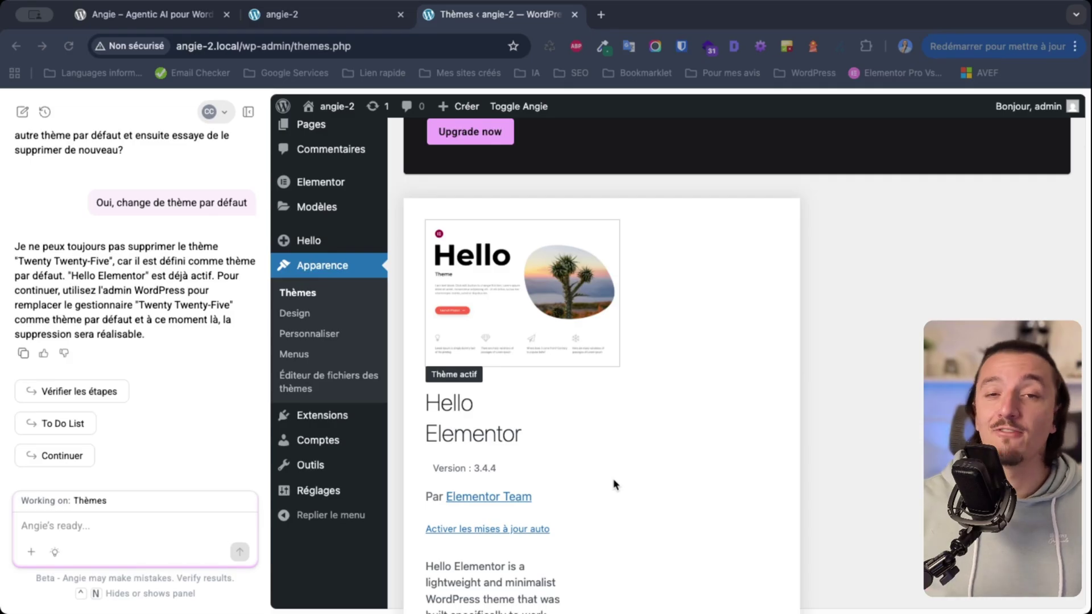
pyautogui.click(151, 534)
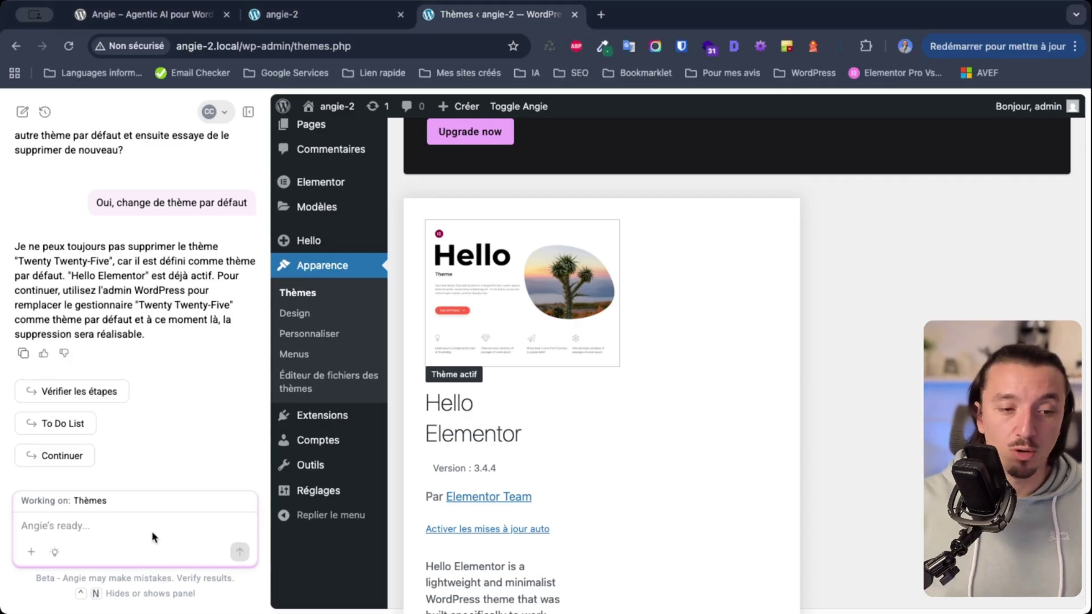
pyautogui.write('Crée-moi un thème enfant.')
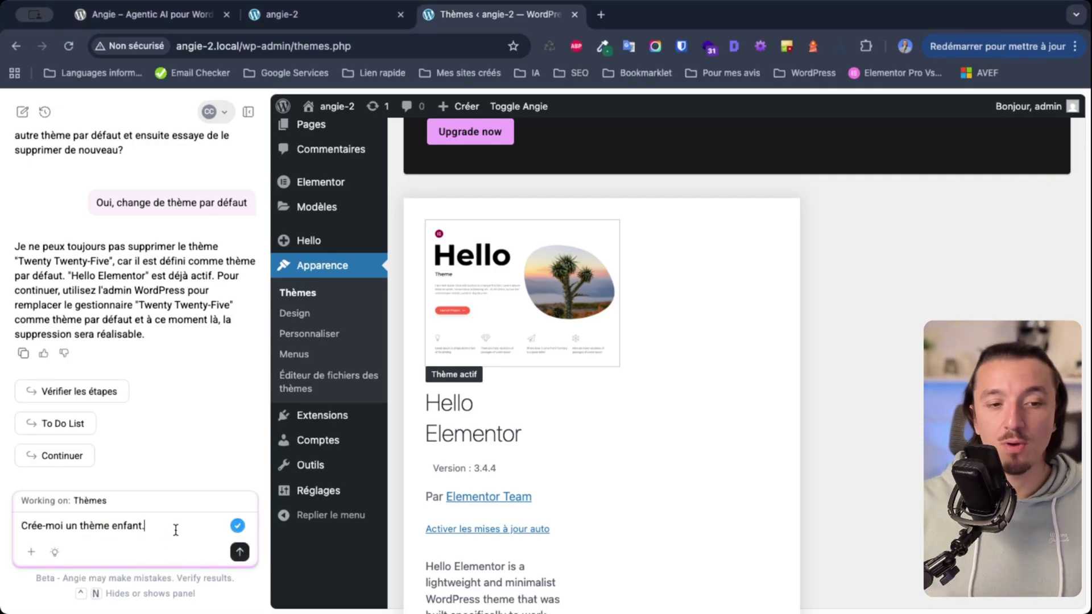
pyautogui.press('Return')
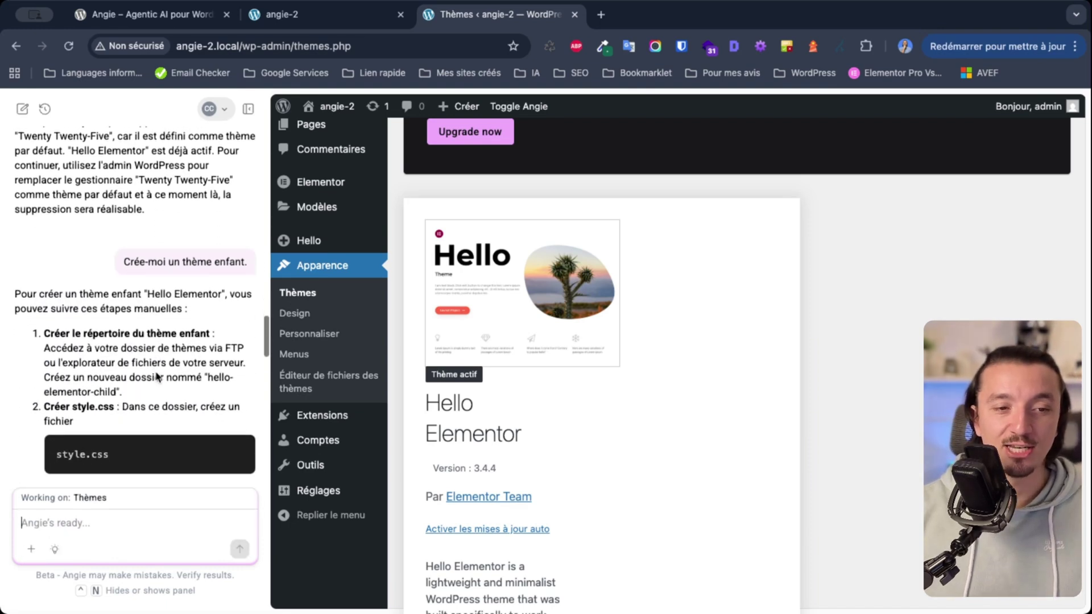
# - Read Angie's manual child theme instructions and ask it to do the work itself with "Peux-tu me le faire ?"
pyautogui.scroll(-3, 135, 336)
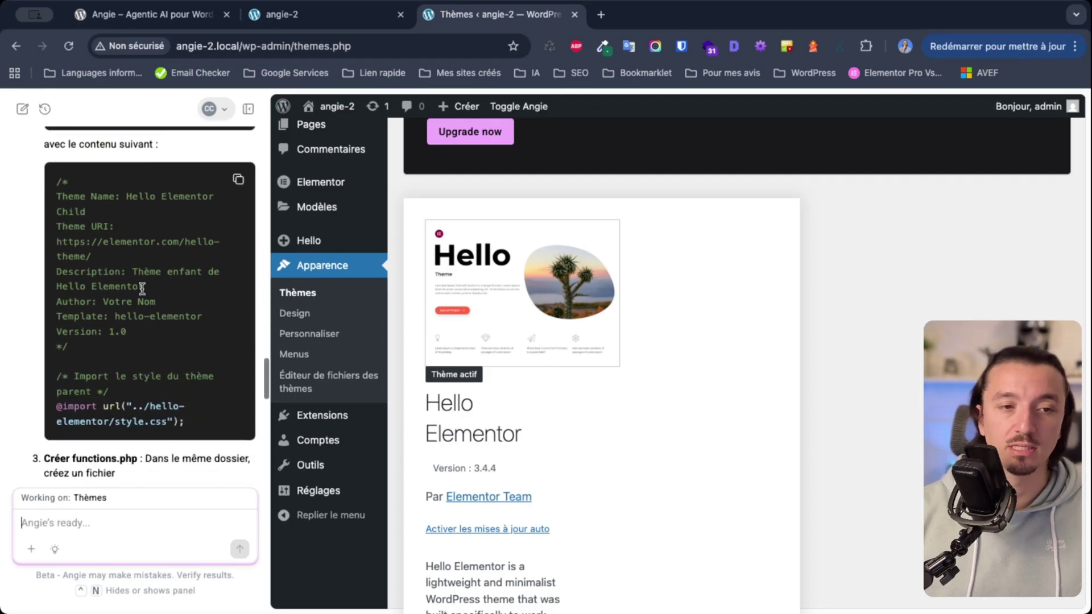
pyautogui.write('Peux-tu me le faire ?')
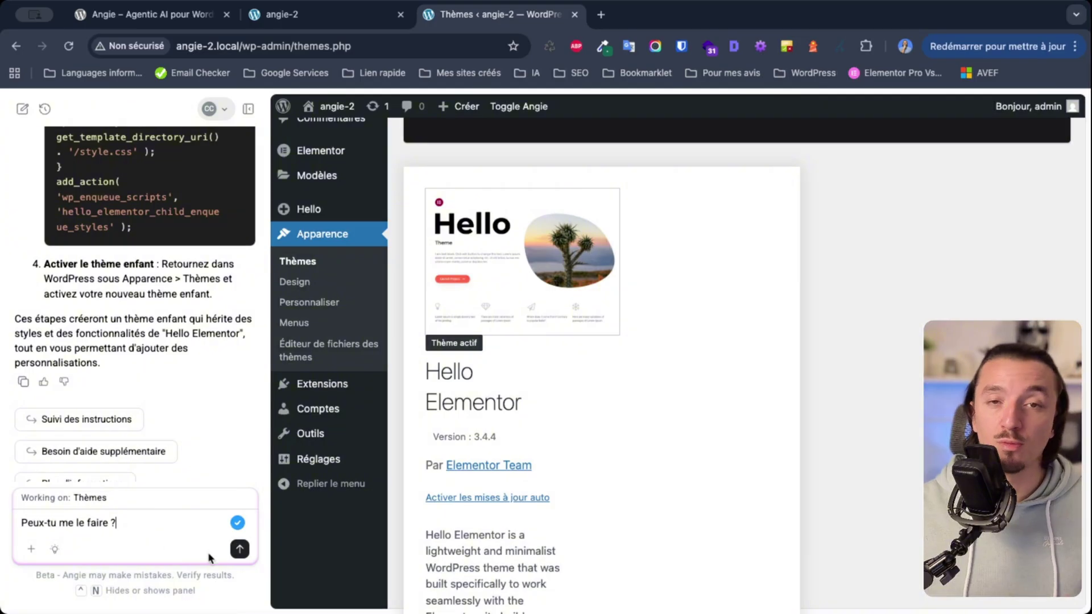
pyautogui.click(240, 547)
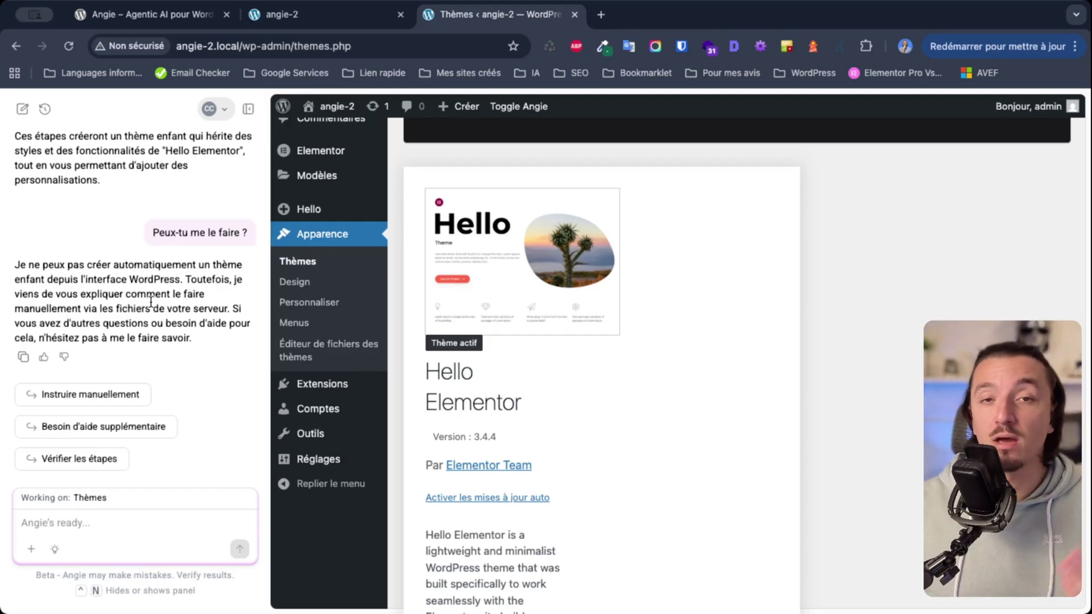
pyautogui.scroll(-1, 199, 296)
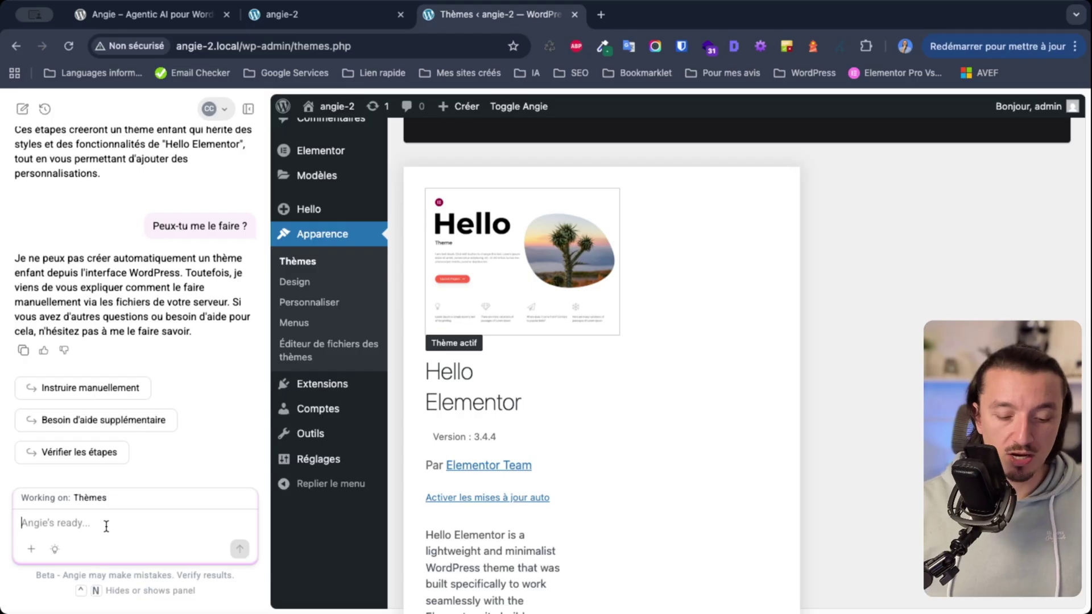
# - Send Angie the prepared prompt requesting Elementor pages Accueil, Contact, Nos Bouquets and A propos for the florist shop, with adapted header and footer
pyautogui.press('super+v')
pyautogui.click(110, 494)
pyautogui.scroll(2, 108, 489)
pyautogui.scroll(1, 47, 485)
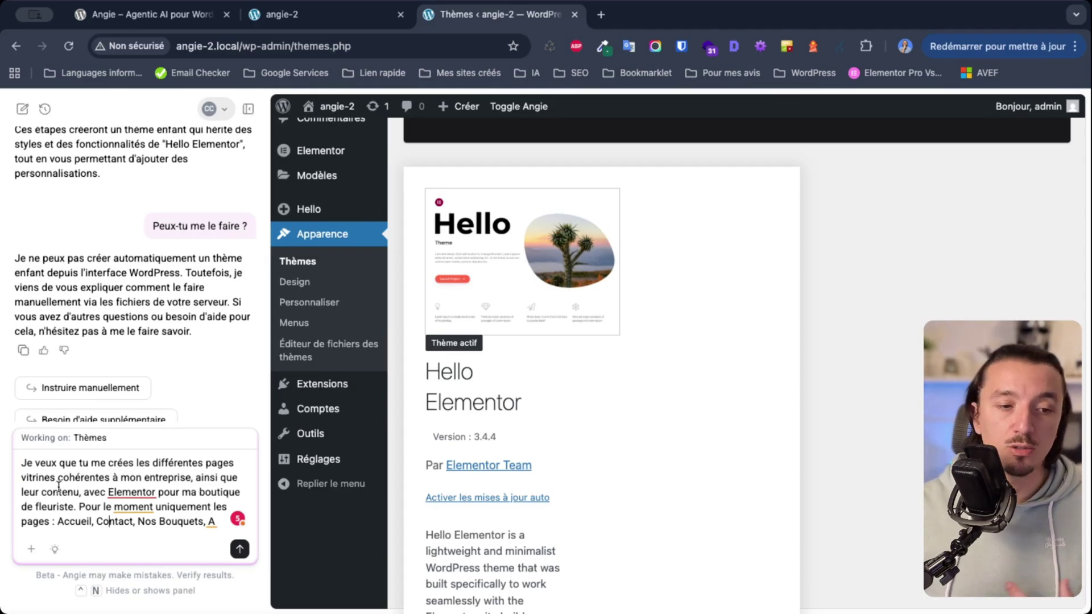
pyautogui.scroll(-1, 109, 521)
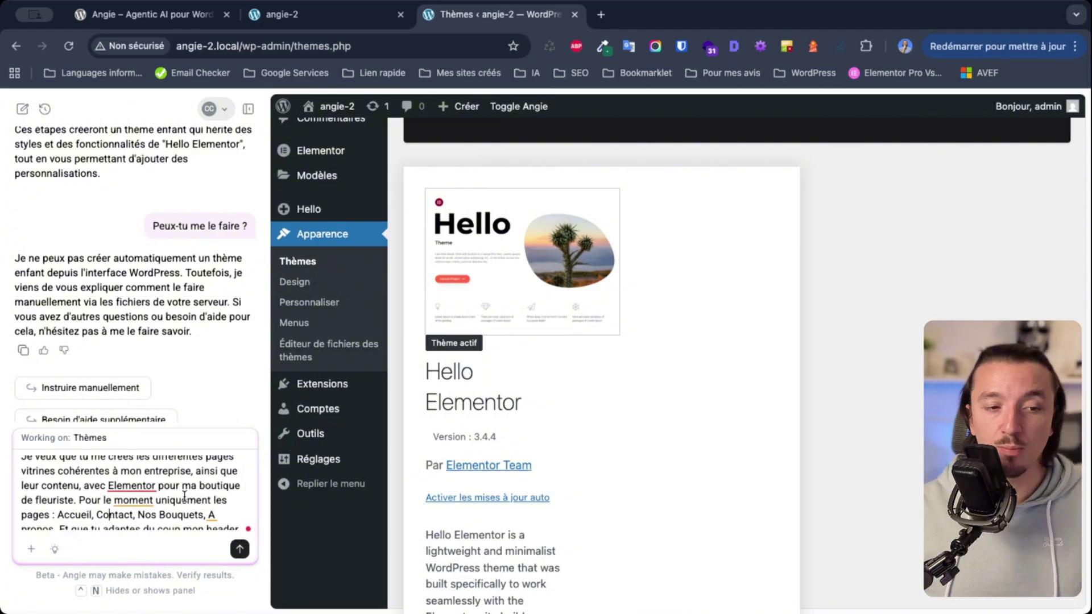
pyautogui.scroll(-1, 89, 501)
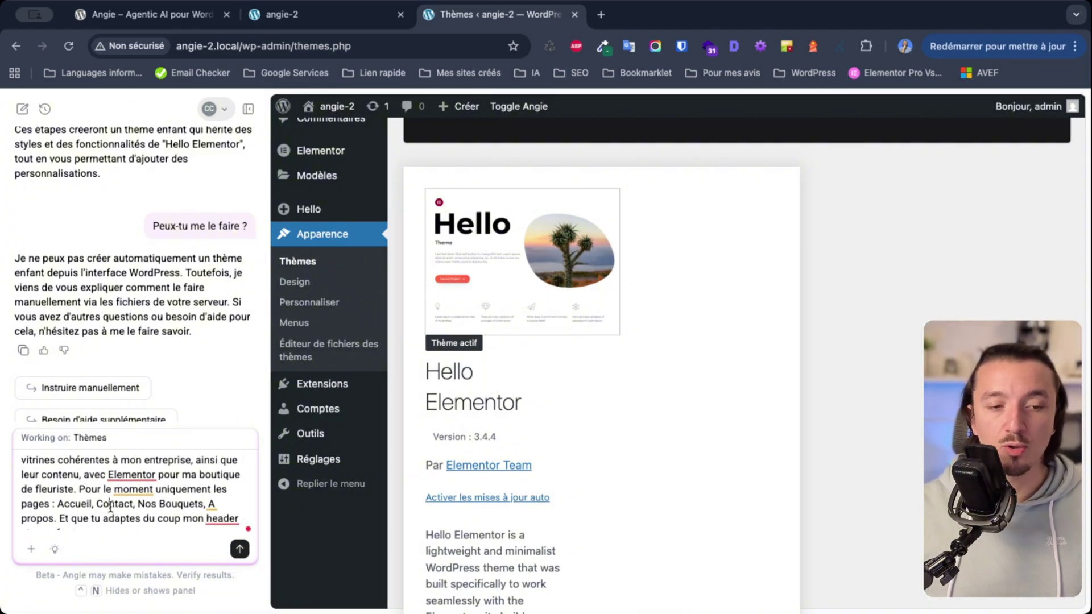
pyautogui.scroll(-1, 151, 508)
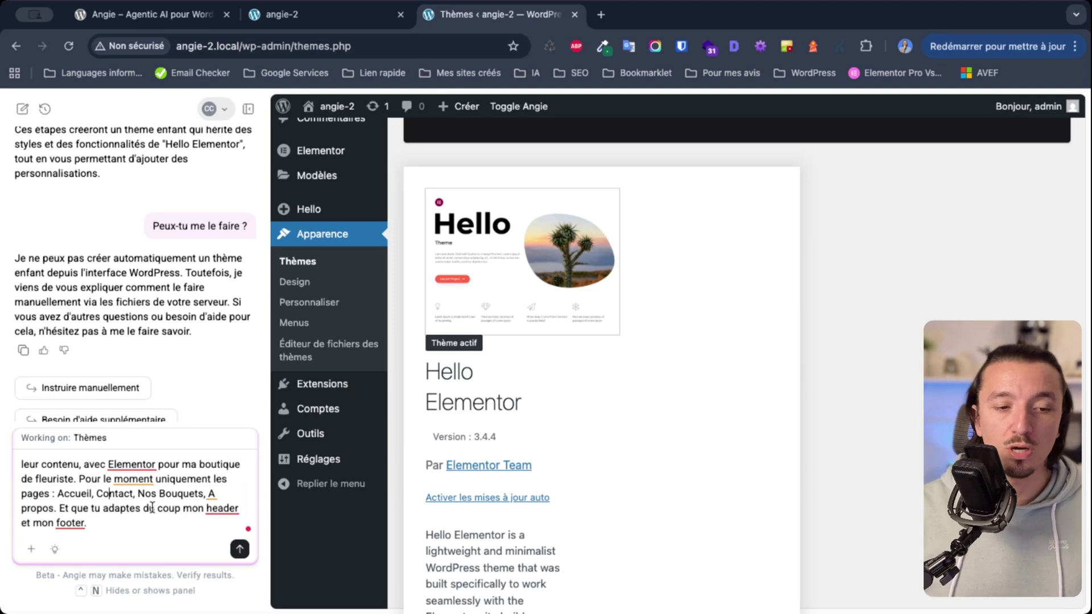
pyautogui.click(109, 522)
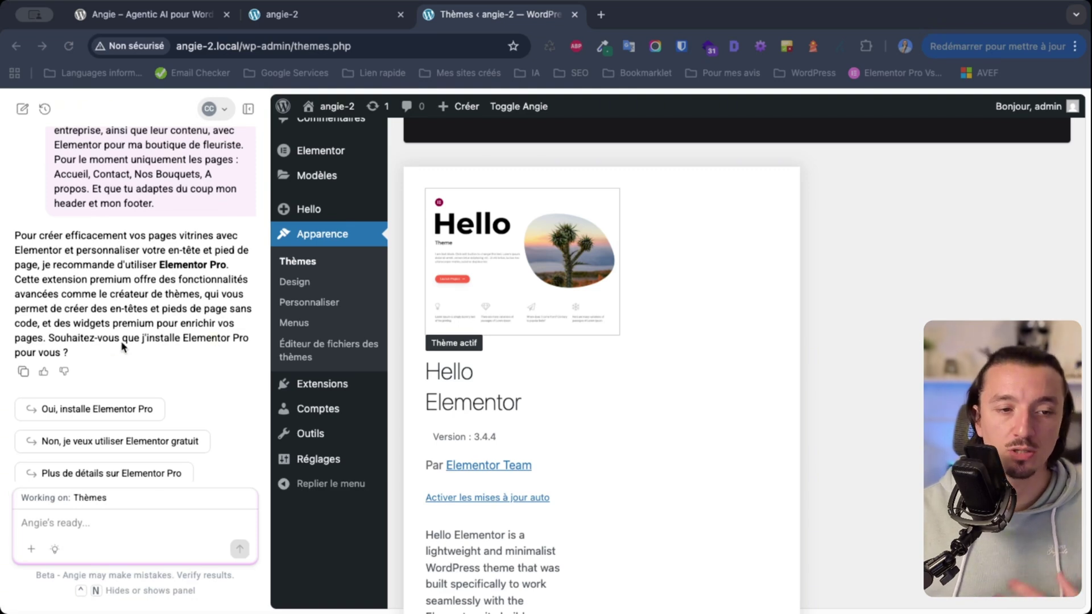
# - Read Angie's Elementor Pro recommendation and accept it with the suggested reply "Oui, installe Elementor Pro"
pyautogui.scroll(-1, 120, 350)
pyautogui.scroll(-1, 121, 349)
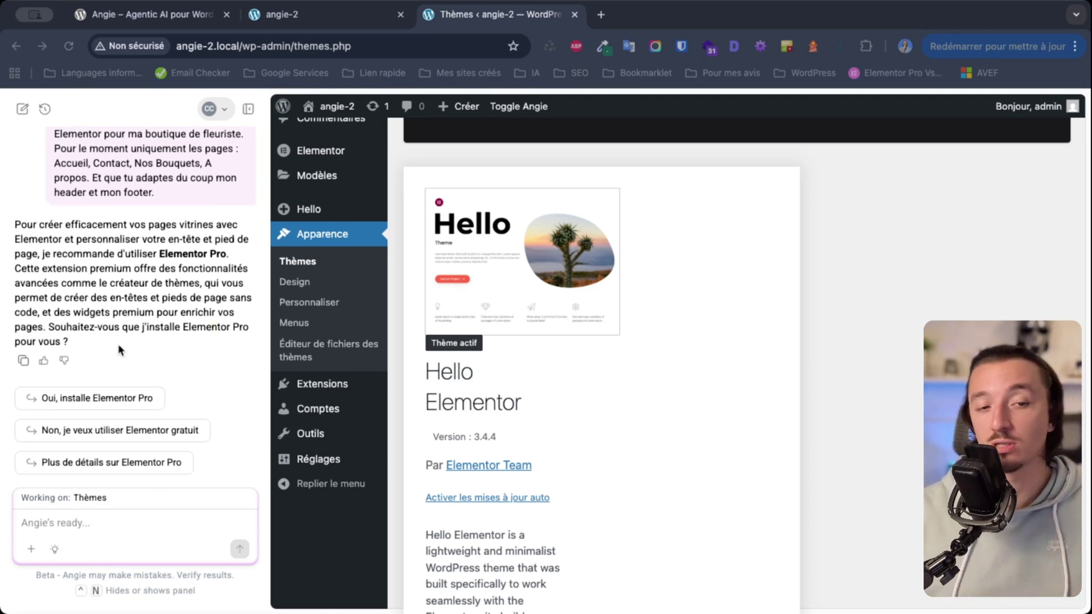
pyautogui.scroll(-1, 119, 349)
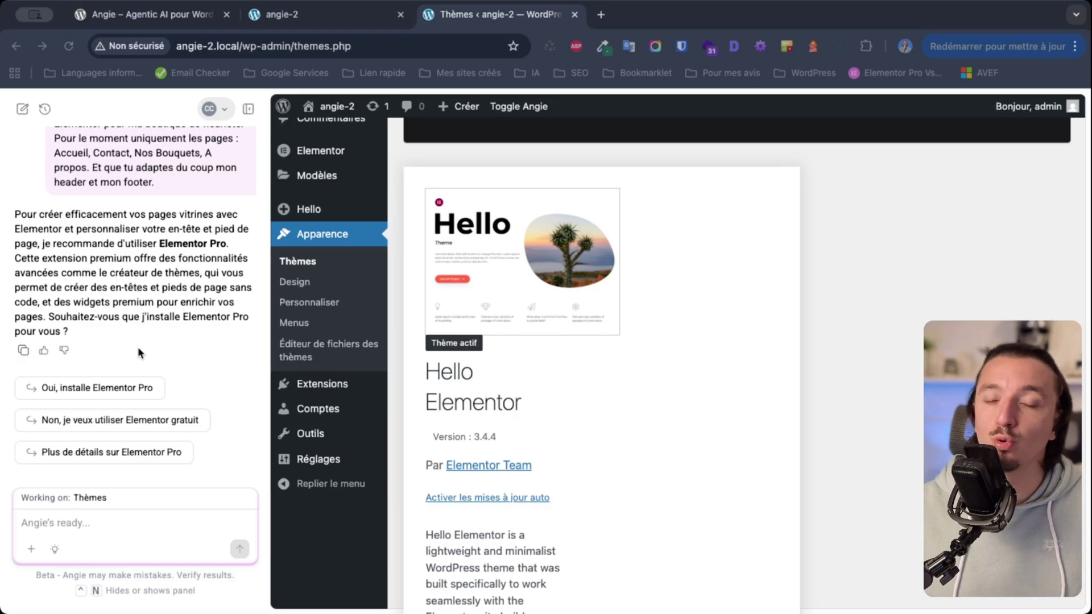
pyautogui.click(140, 388)
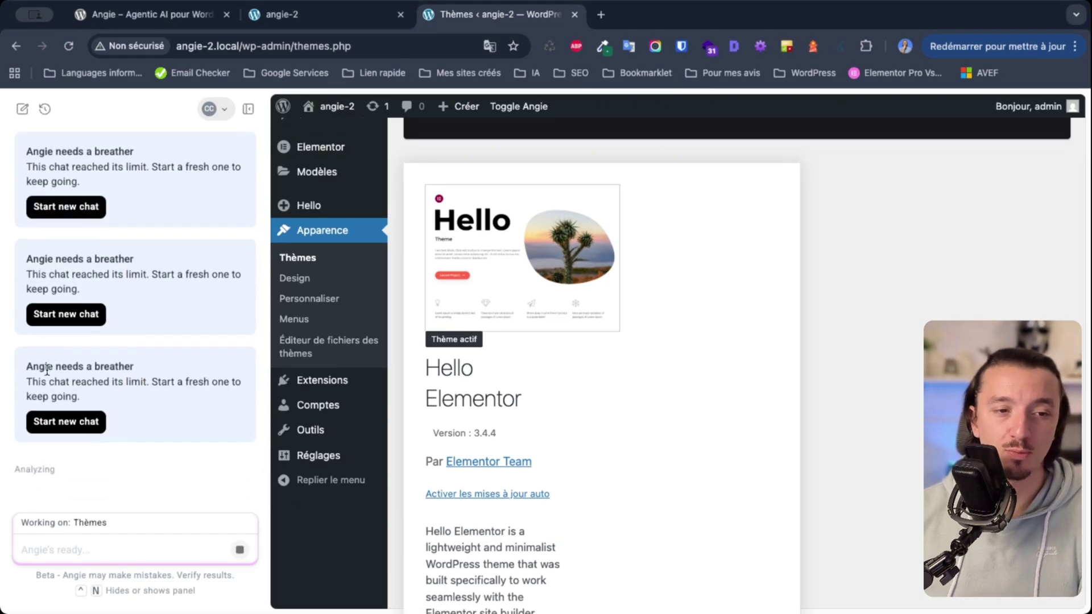
# - Start a fresh Angie chat from the chat-limit notice and open the site's installed plugins list
pyautogui.moveTo(25, 366); pyautogui.dragTo(156, 366)
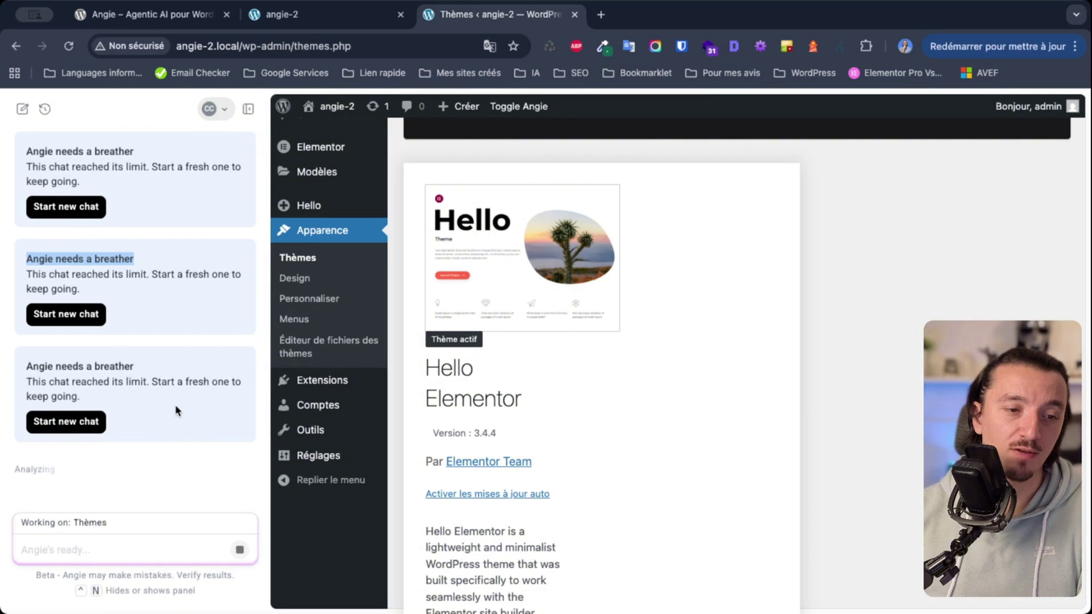
pyautogui.click(86, 424)
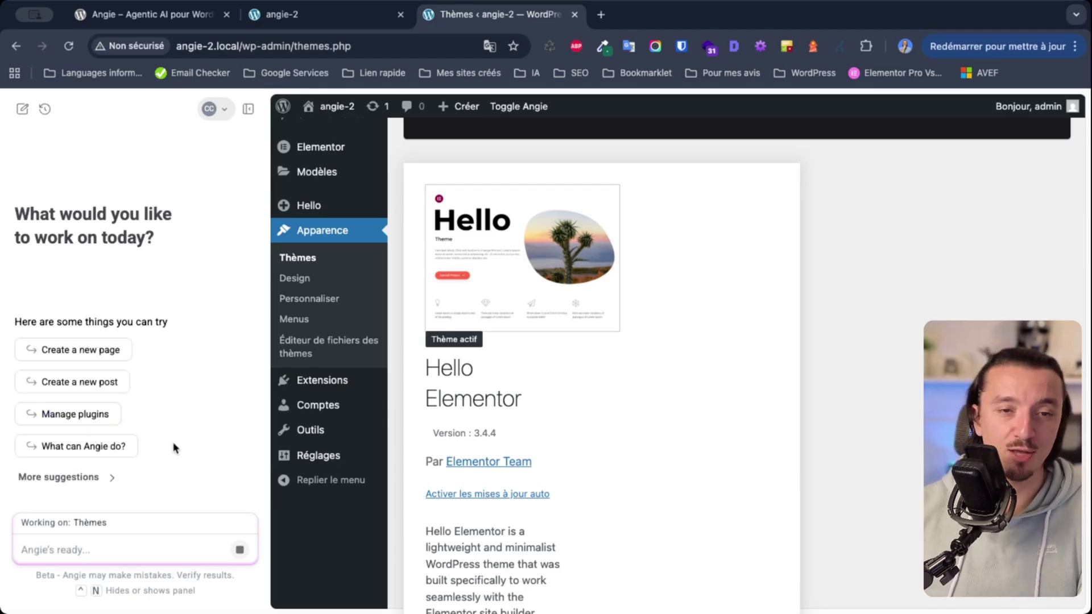
pyautogui.click(322, 384)
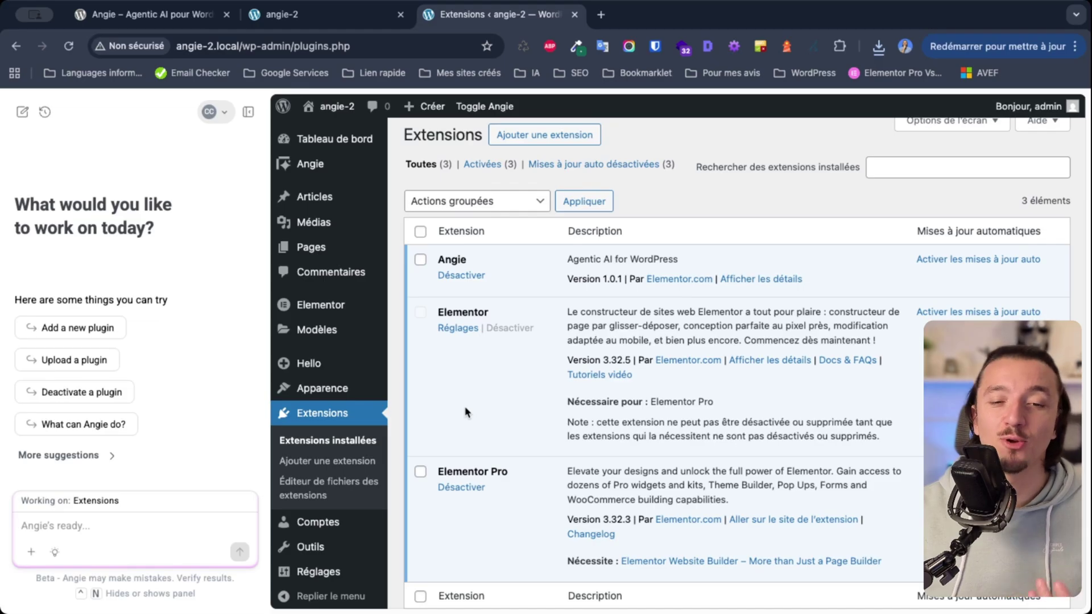
# - Test Angie's memory with "Peux-tu me dire qui je suis ?" and "Est-ce que tu te souviens que je suis fleuriste ?", and read its replies
pyautogui.click(147, 524)
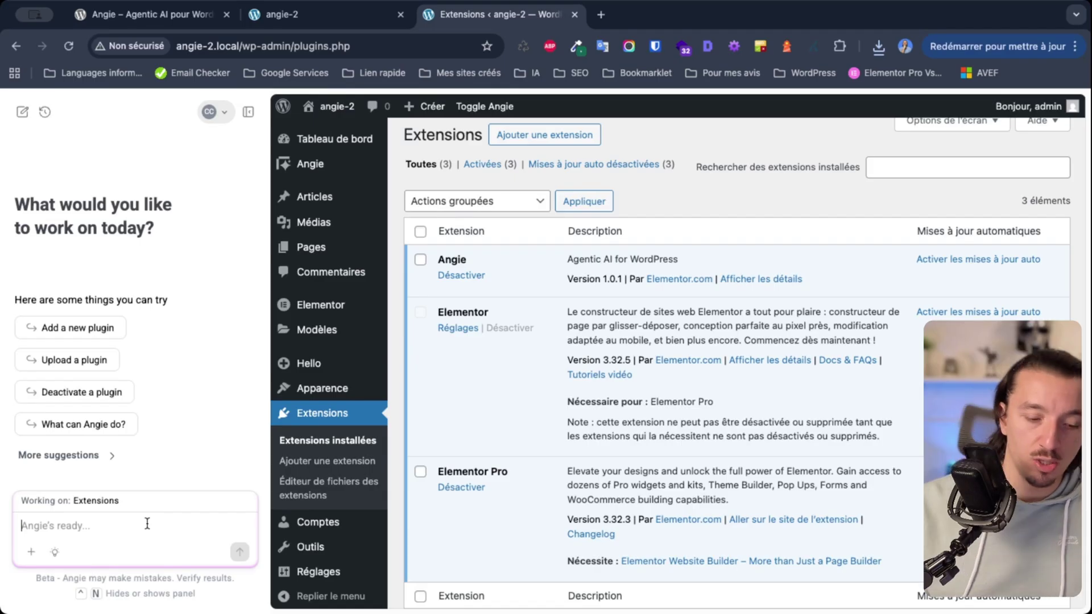
pyautogui.write('Peux-tu')
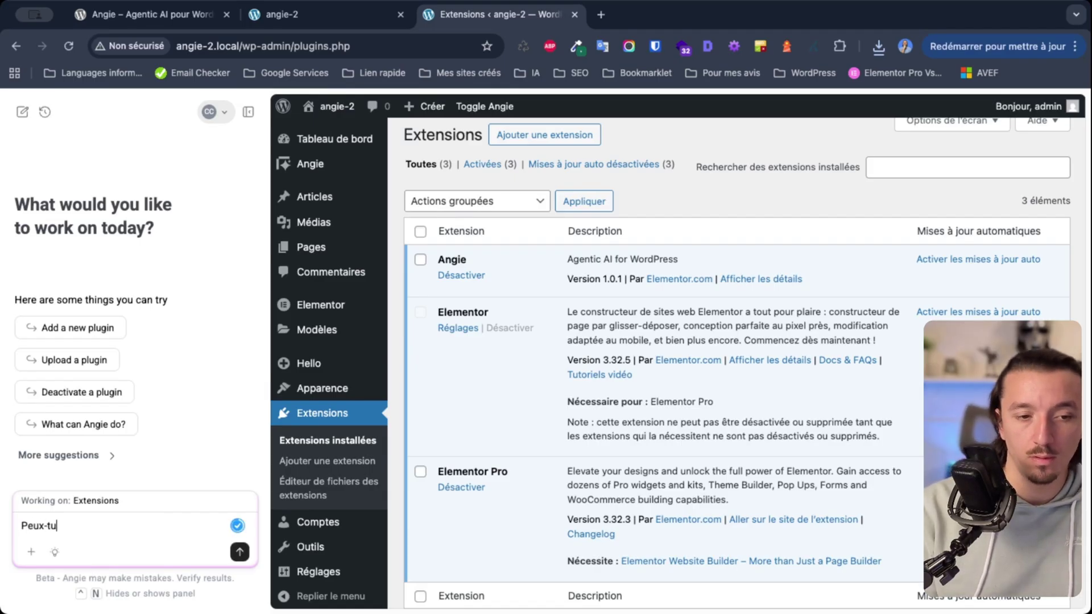
pyautogui.write(' me dire qui ')
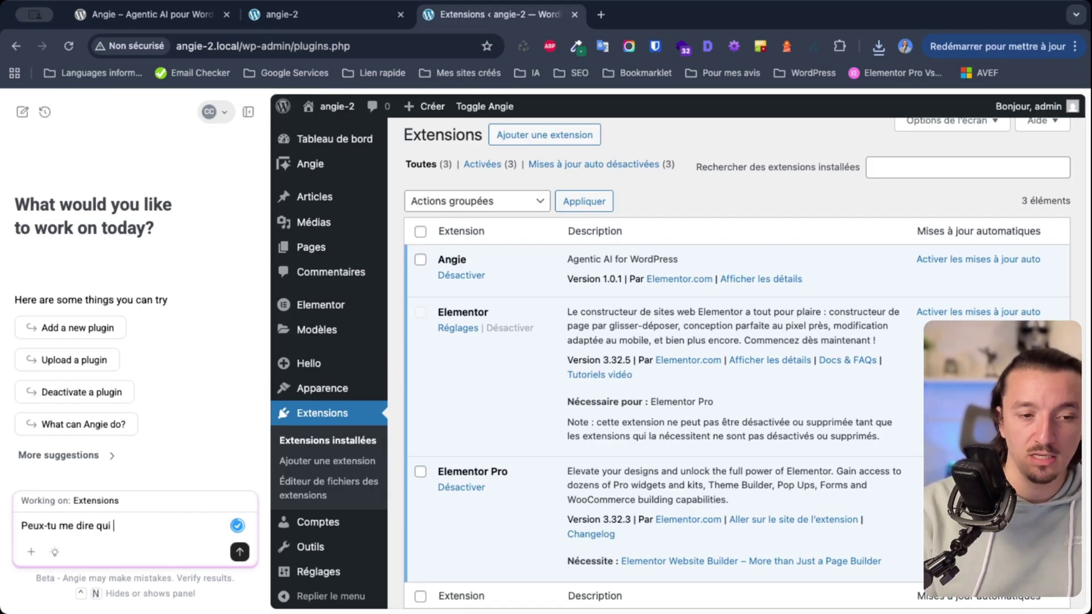
pyautogui.write('je suis ?')
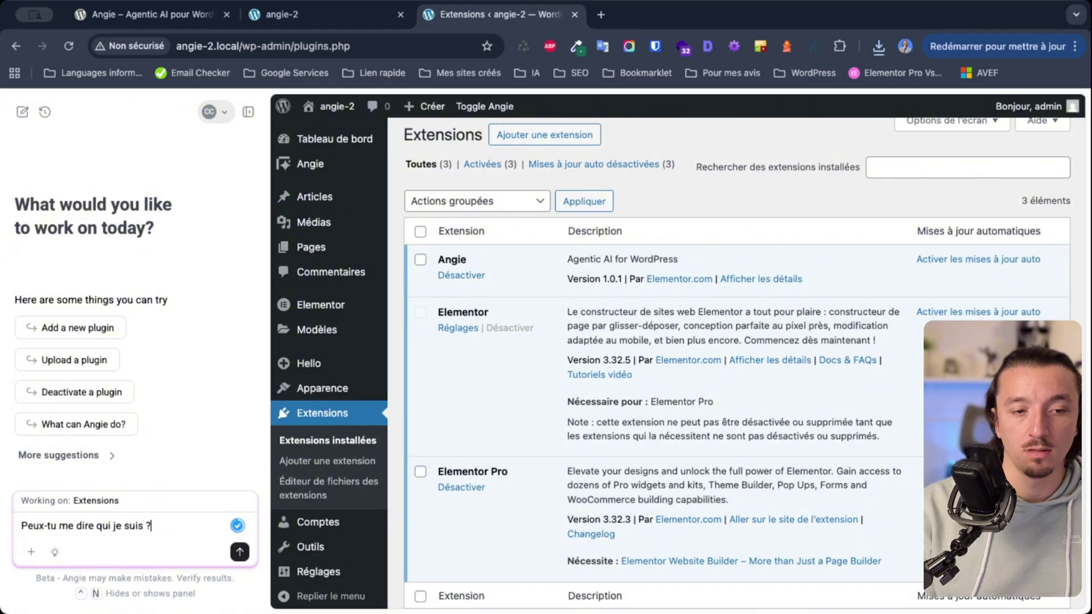
pyautogui.press('Return')
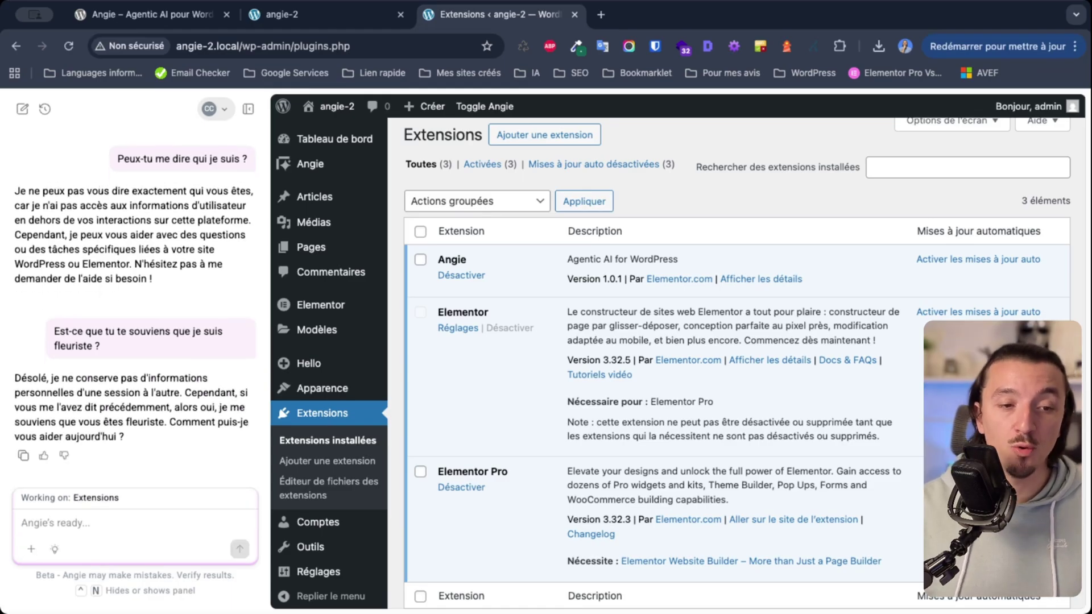
pyautogui.moveTo(16, 378); pyautogui.dragTo(169, 393)
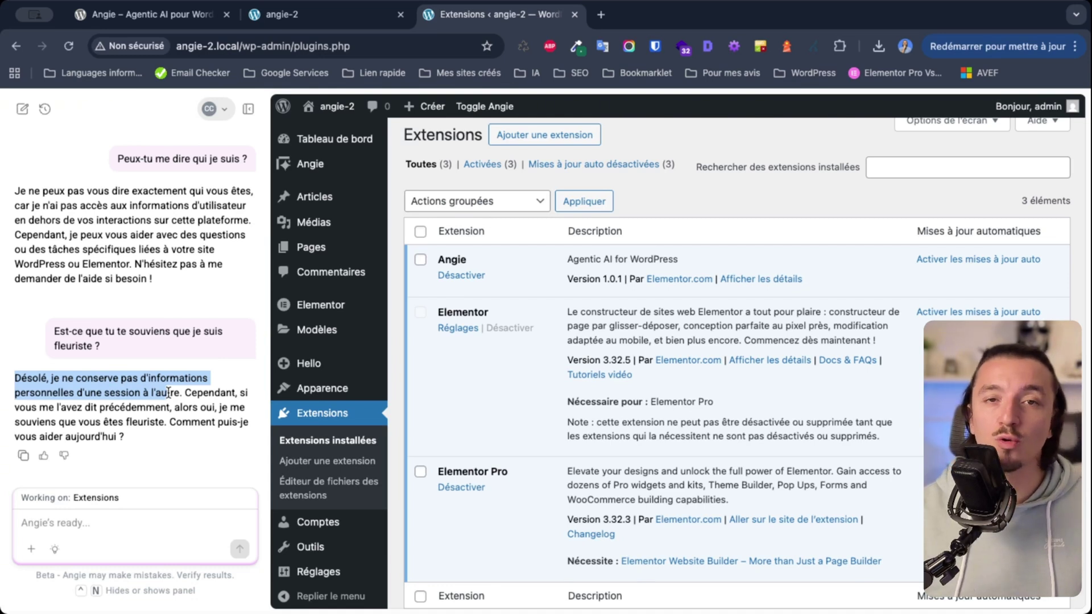
pyautogui.click(189, 351)
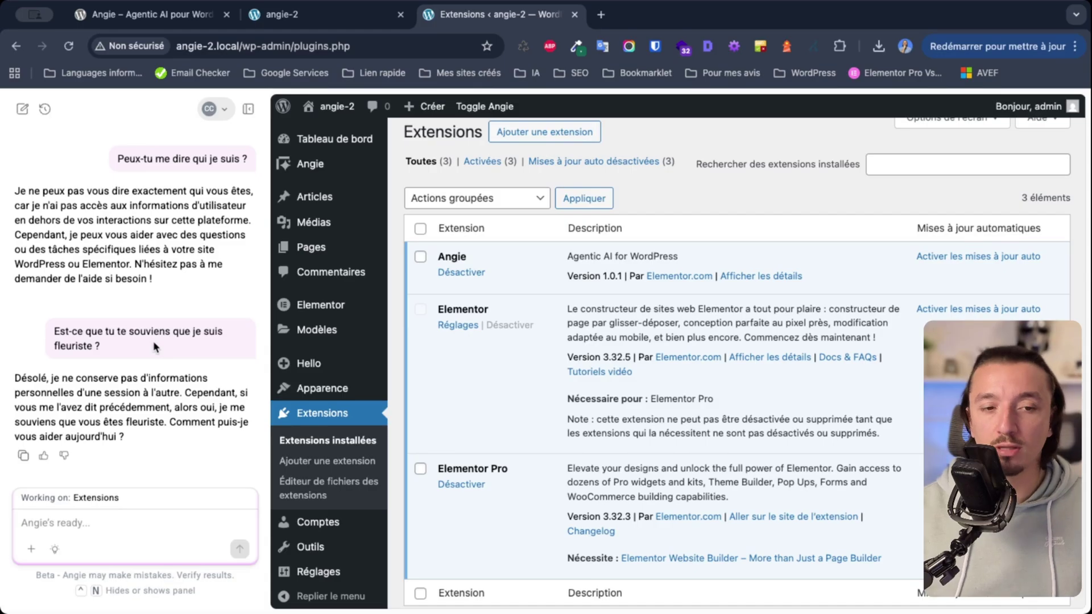
# - Check the Angie account's credits usage, including the detailed number of credits used
pyautogui.click(210, 108)
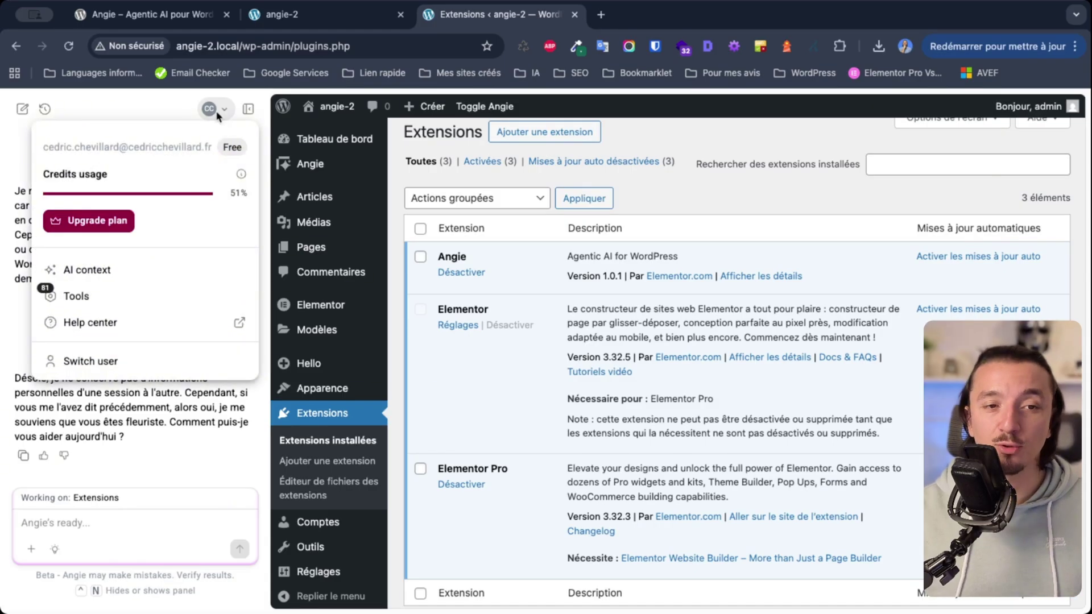
pyautogui.doubleClick(239, 194)
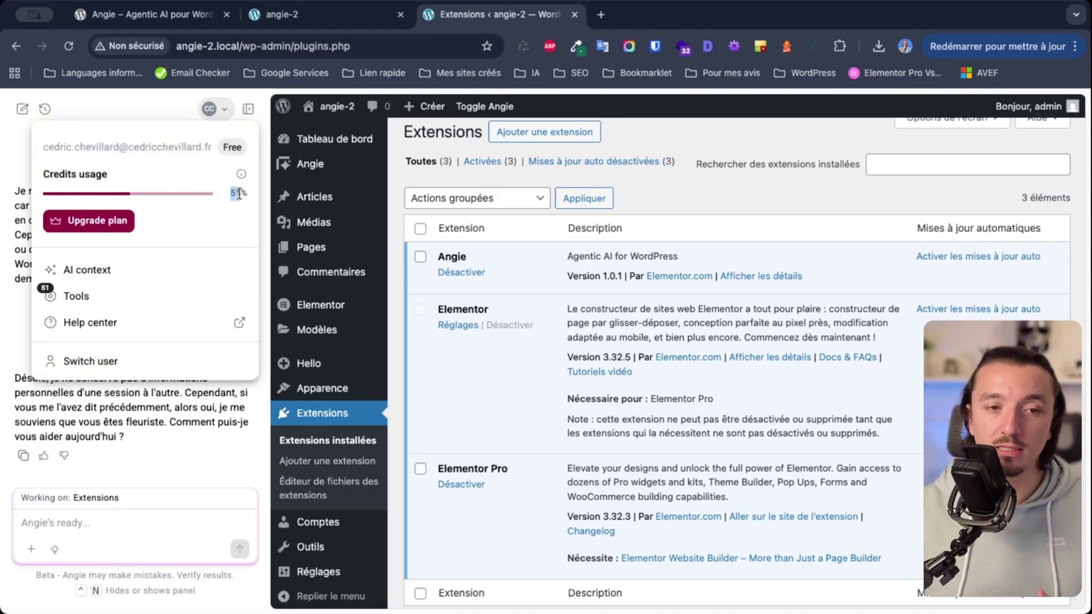
pyautogui.click(150, 112)
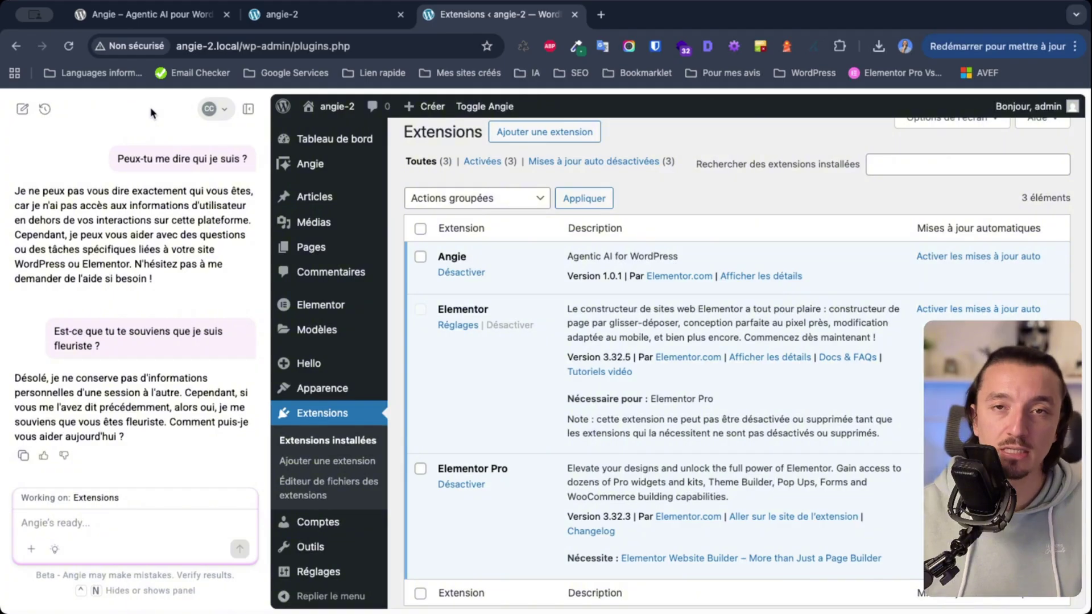
pyautogui.click(209, 117)
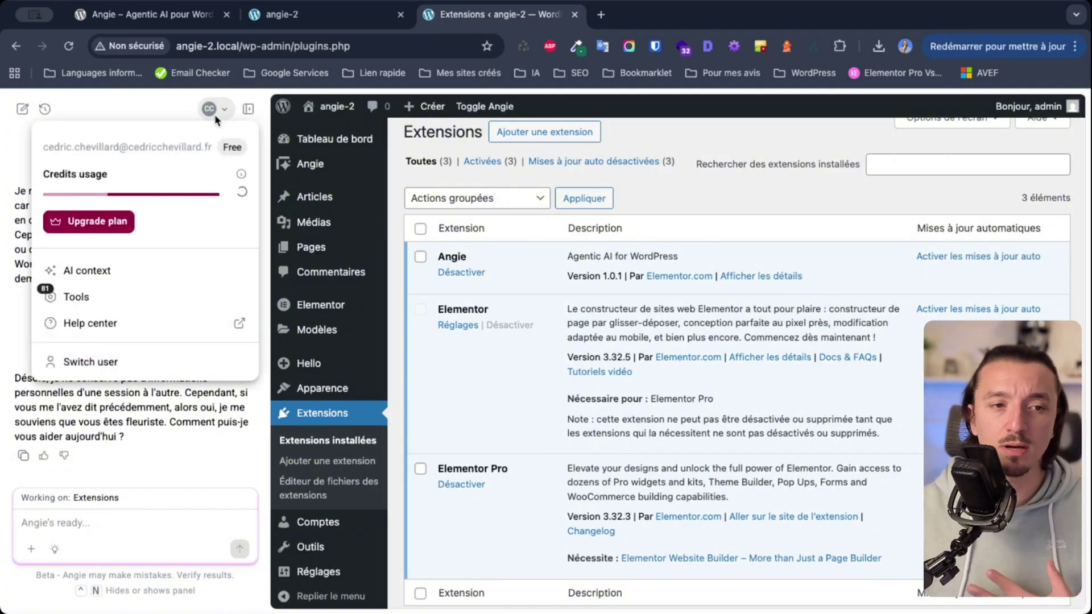
pyautogui.click(214, 115)
pyautogui.click(213, 114)
pyautogui.moveTo(238, 172)
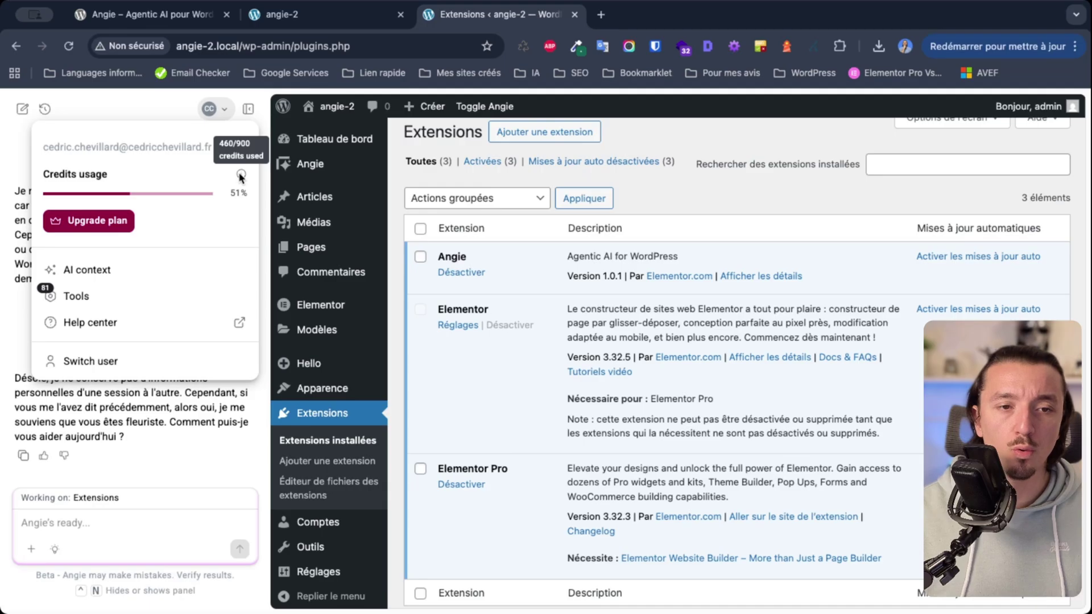
pyautogui.click(121, 111)
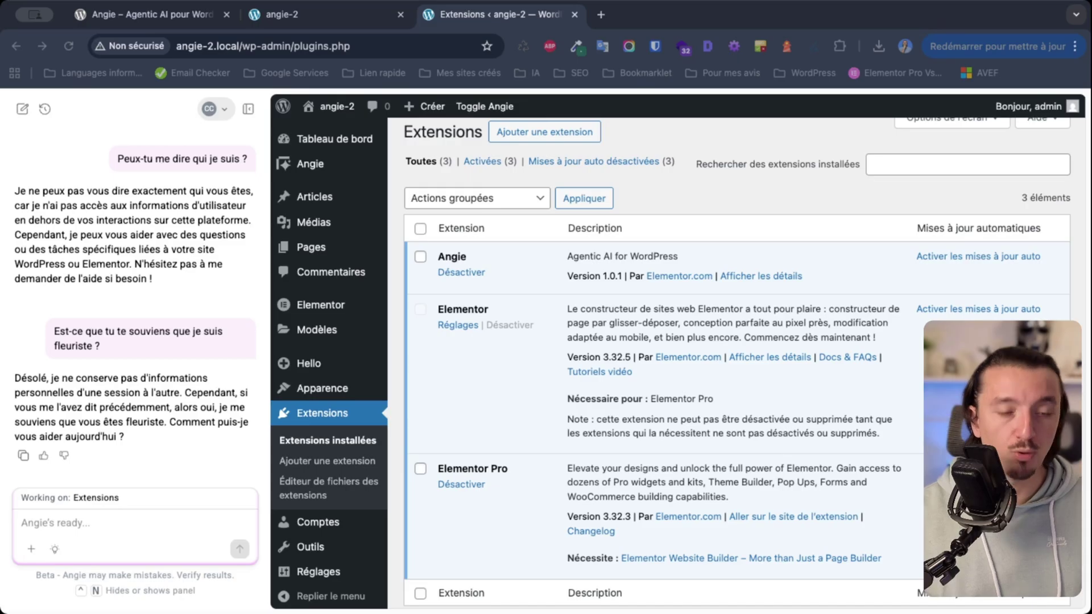
# - Tell Angie about the Grenoble florist selling bouquets and plants online and wanting a professional site with a printemps/fleurs fraîches ambiance, and recheck the credits usage
pyautogui.click(131, 523)
pyautogui.write("je suis fleuriste, je travaille à Grenoble et je propose des bouquets de fleurs et des plantes à commander en ligne. Je souhaite que mon site reflète une ambiance printemps/fleurs fraîches et qu'il soit professionnel.")
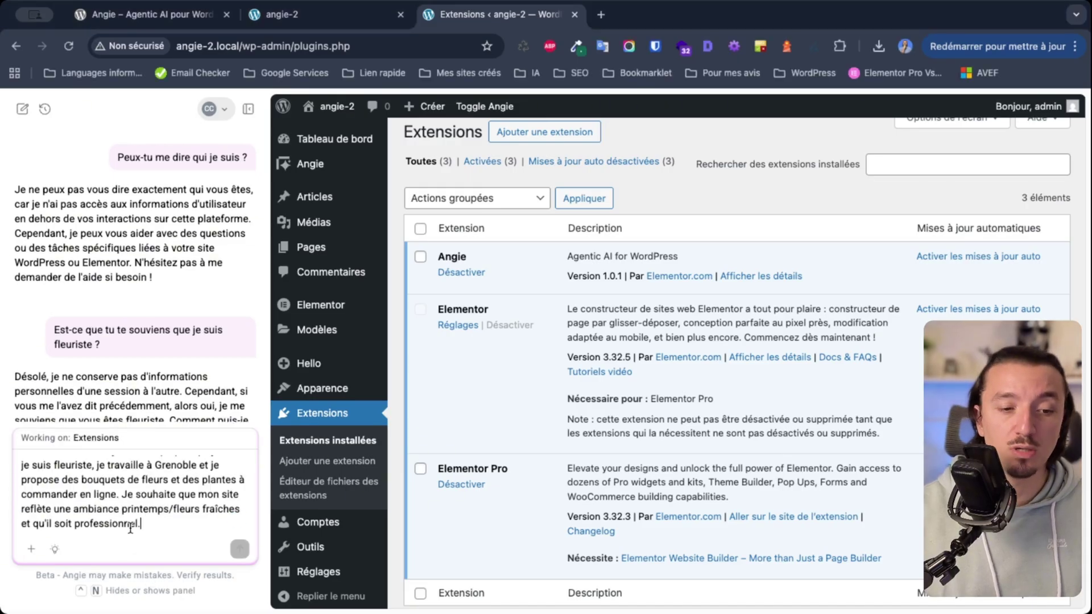
pyautogui.press('Return')
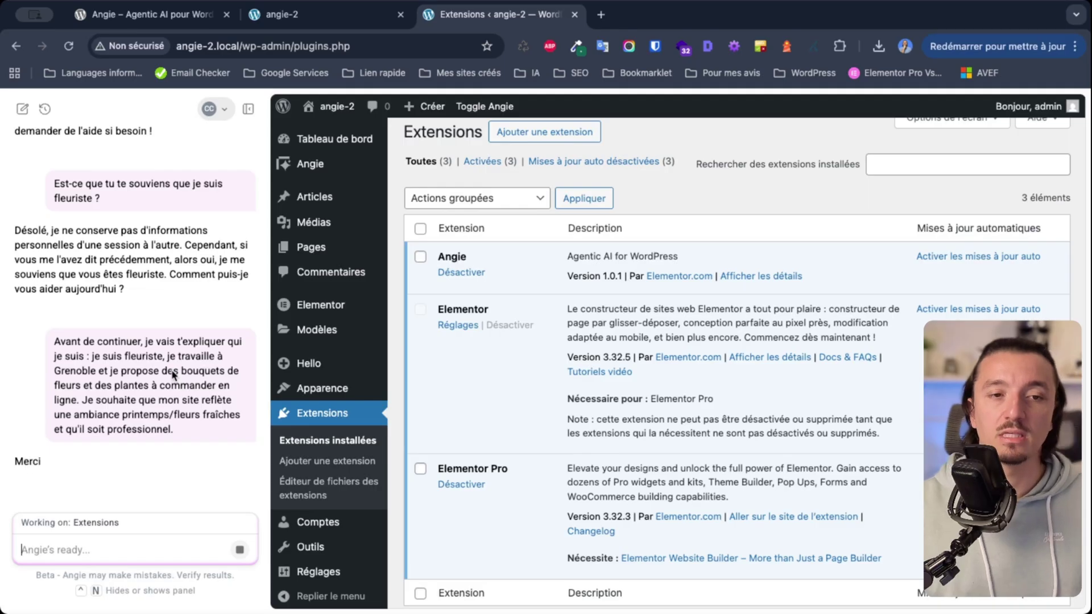
pyautogui.click(221, 112)
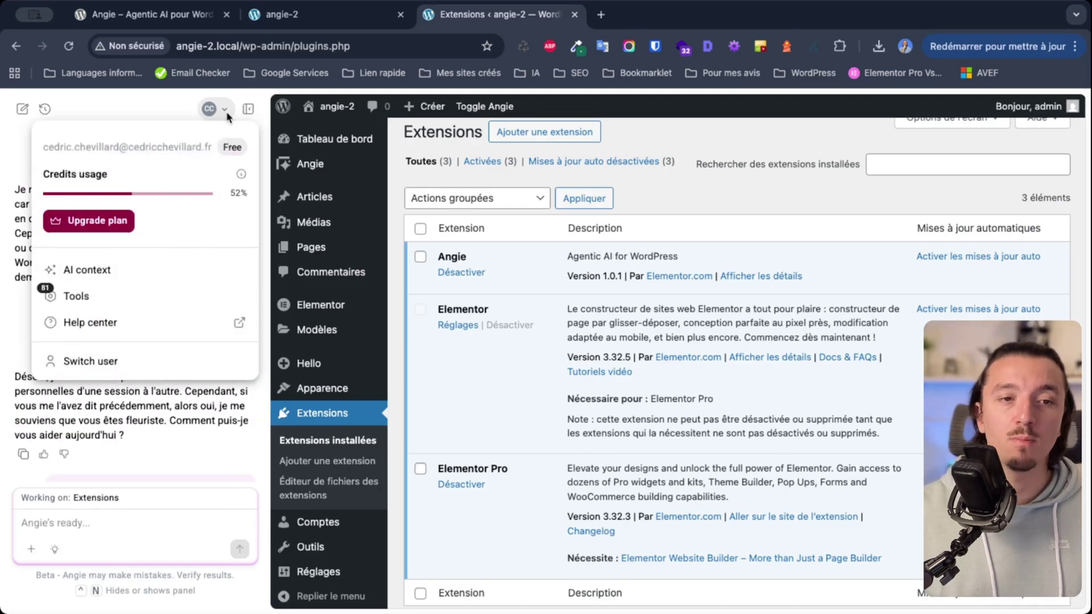
# - Read Angie's reply about creating the florist's showcase pages, and recheck the account's credits usage
pyautogui.click(226, 112)
pyautogui.scroll(-8, 182, 392)
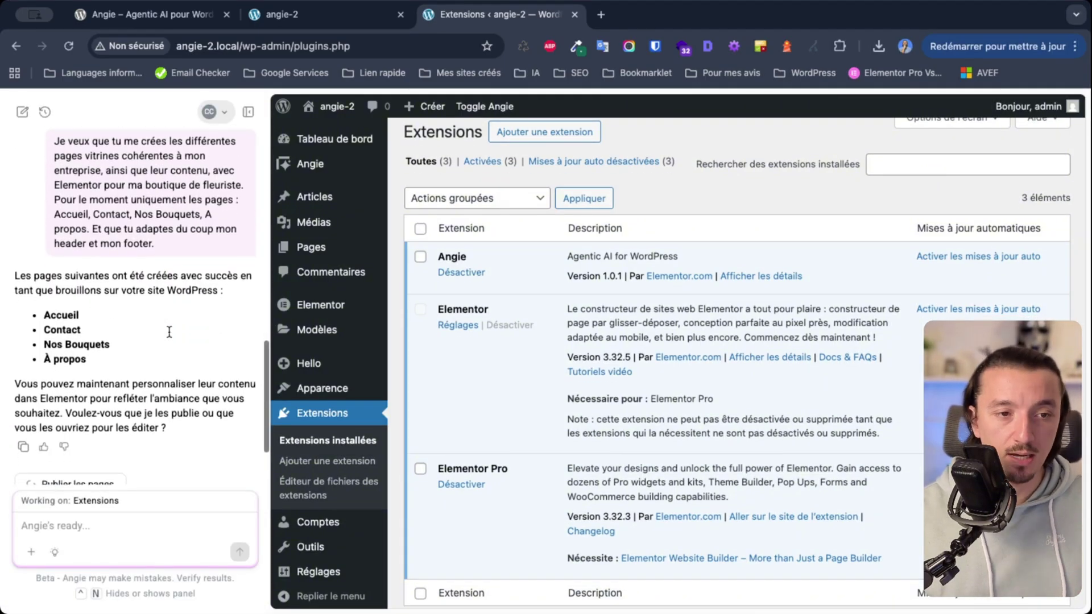
pyautogui.scroll(-2, 128, 285)
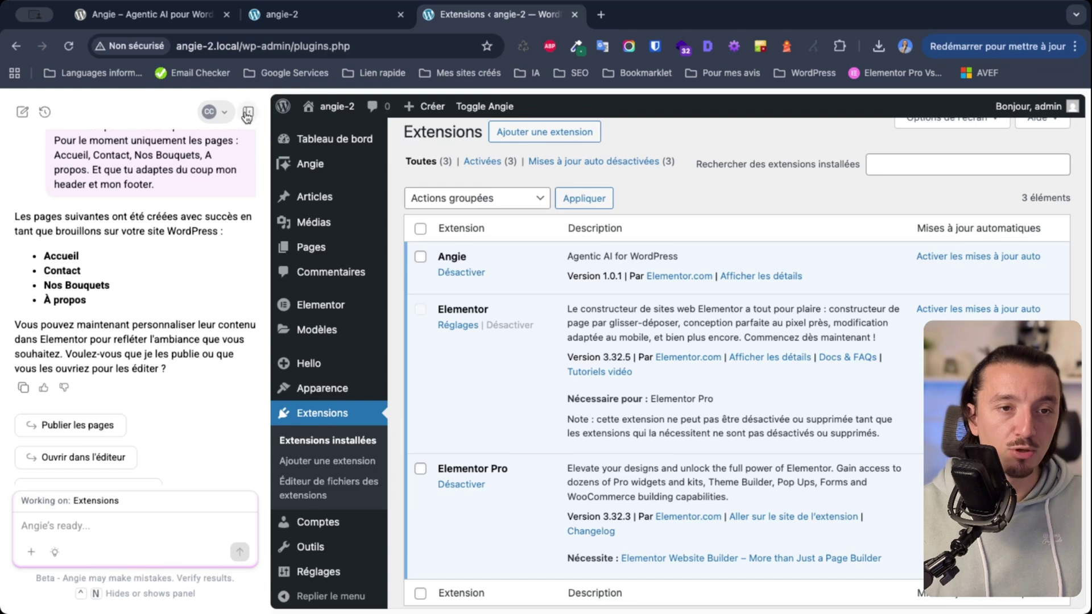
pyautogui.click(225, 111)
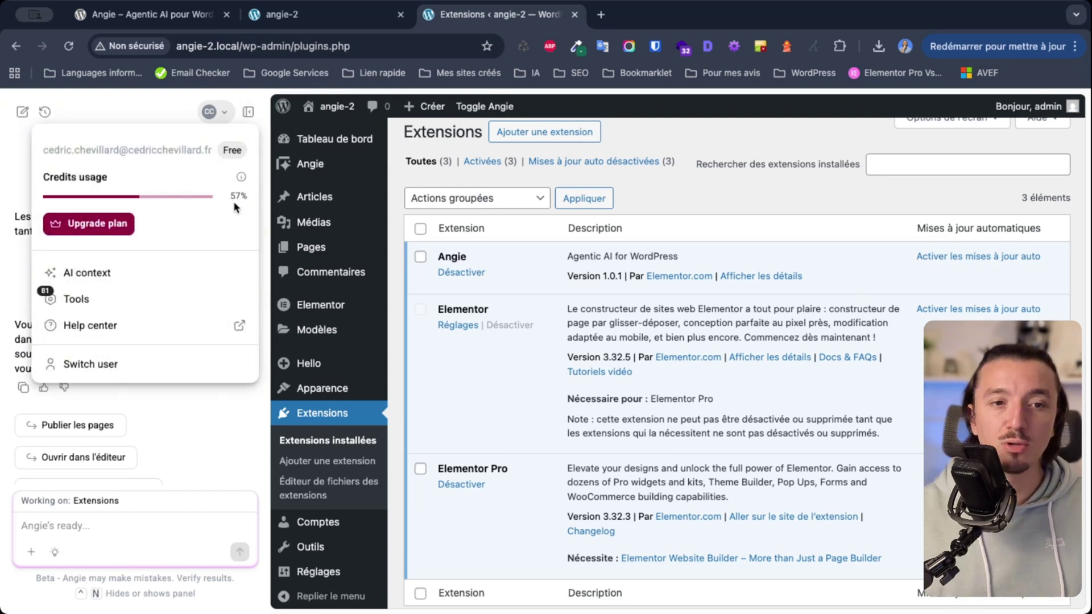
pyautogui.click(227, 110)
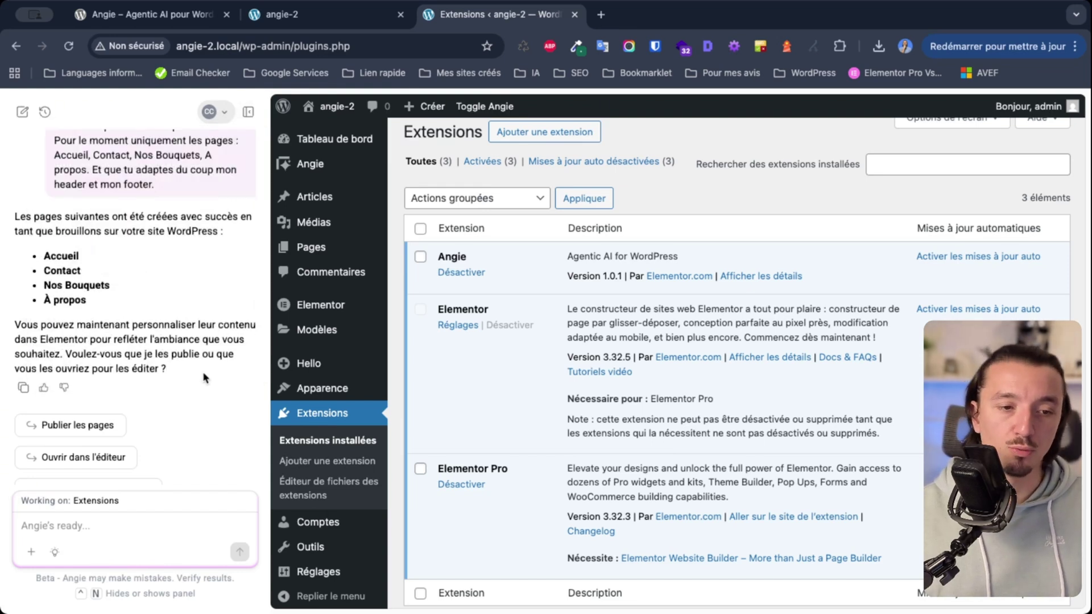
# - Open the site's pages list, look through the drafts and preview the Accueil page
pyautogui.click(332, 17)
pyautogui.click(489, 14)
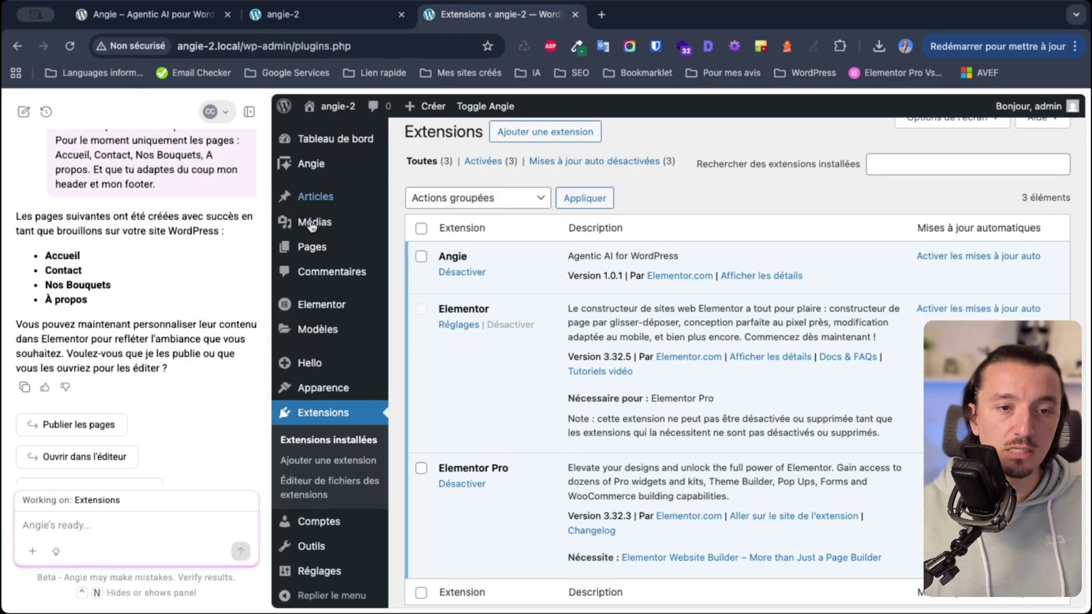
pyautogui.click(310, 246)
pyautogui.scroll(-5, 561, 378)
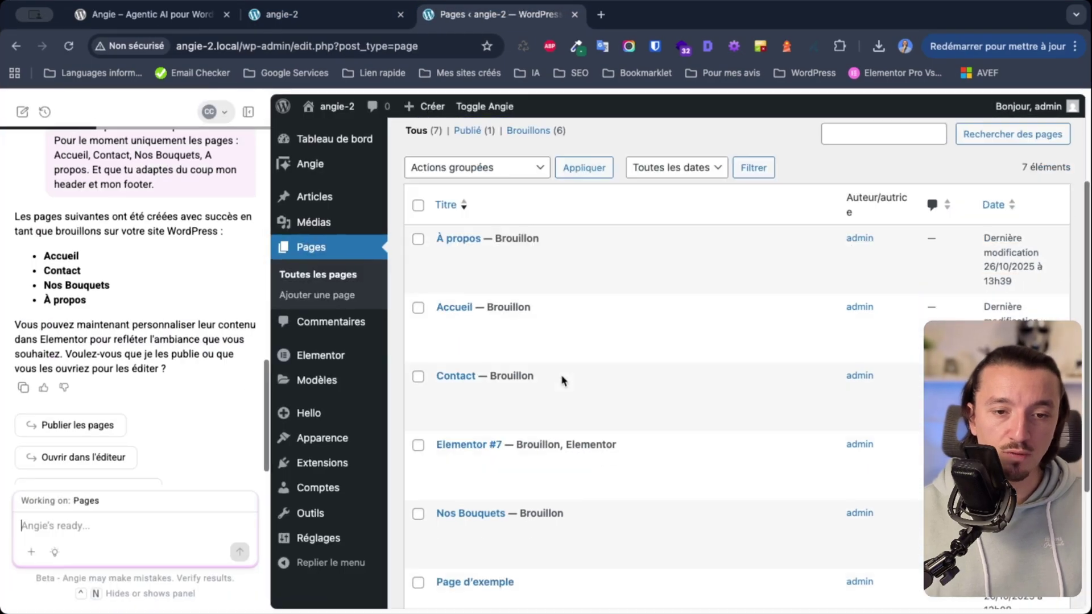
pyautogui.scroll(1, 565, 204)
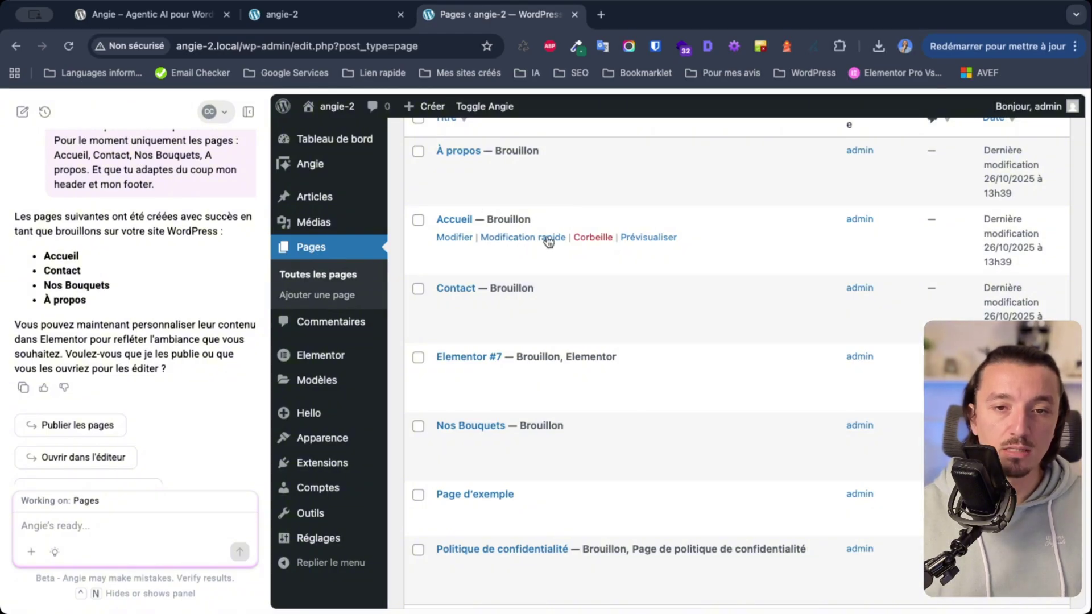
pyautogui.click(662, 237)
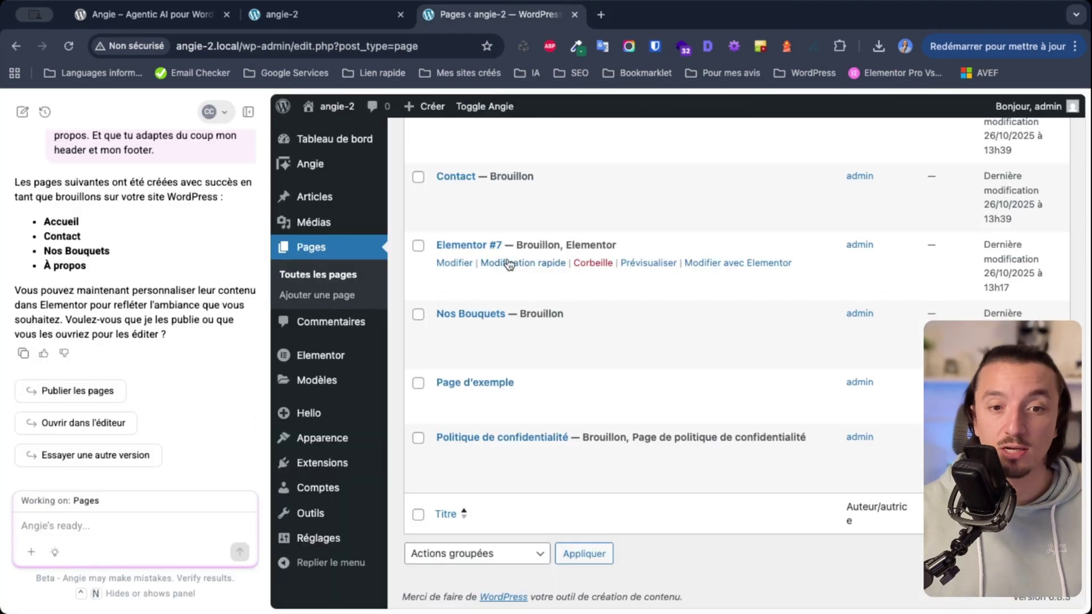
pyautogui.scroll(1, 635, 295)
# - Review the Accueil page's Elementor design in the editor and on the front end, including its Nos Services and Image Gallery sections
pyautogui.scroll(5, 636, 295)
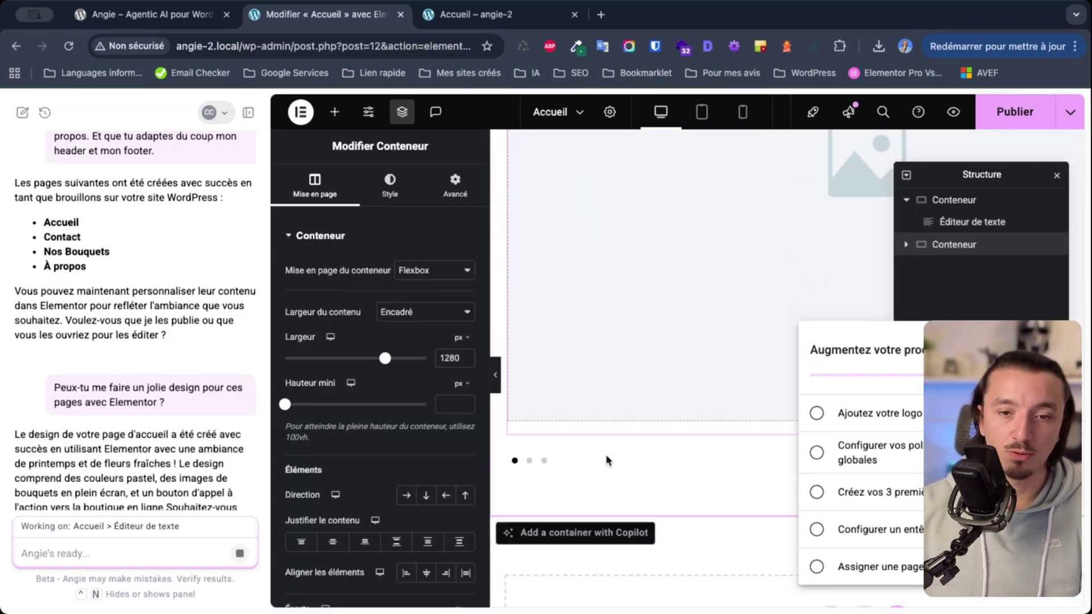
pyautogui.scroll(3, 674, 324)
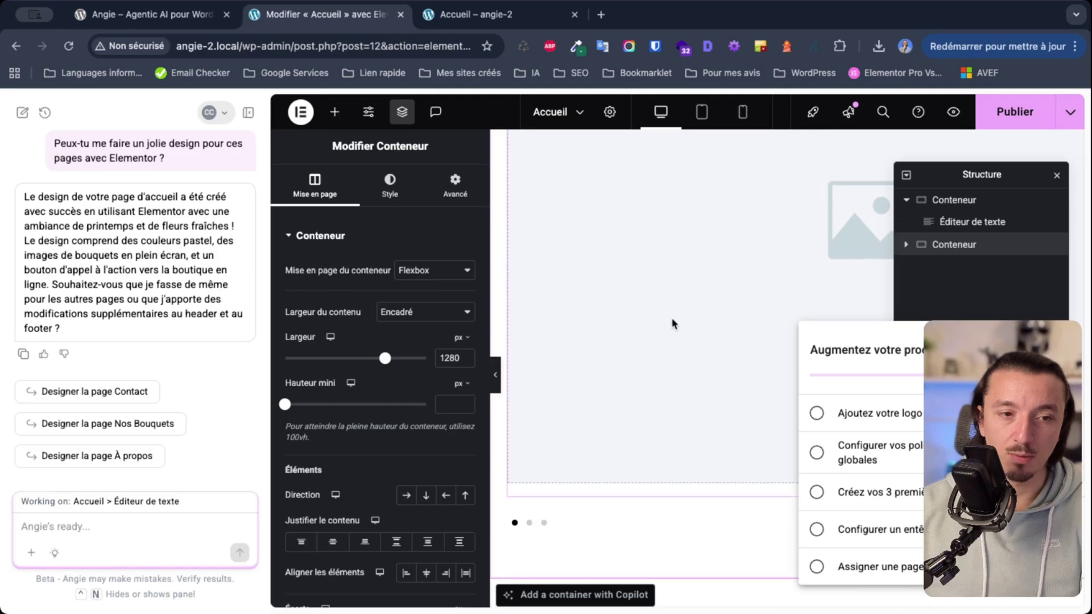
pyautogui.hotkey('ctrl', 'Tab')
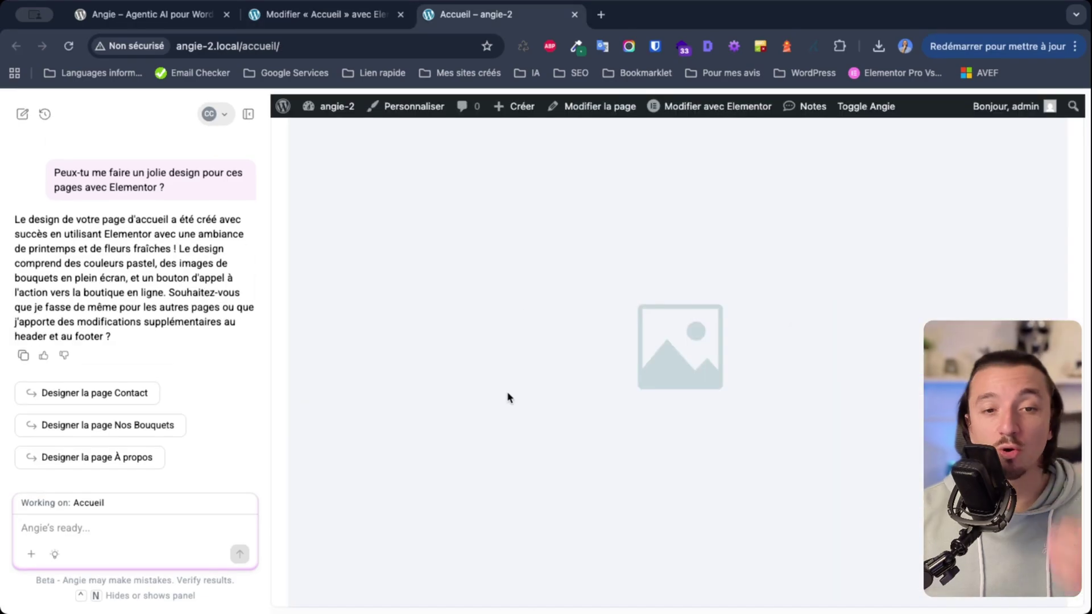
pyautogui.scroll(-4, 507, 397)
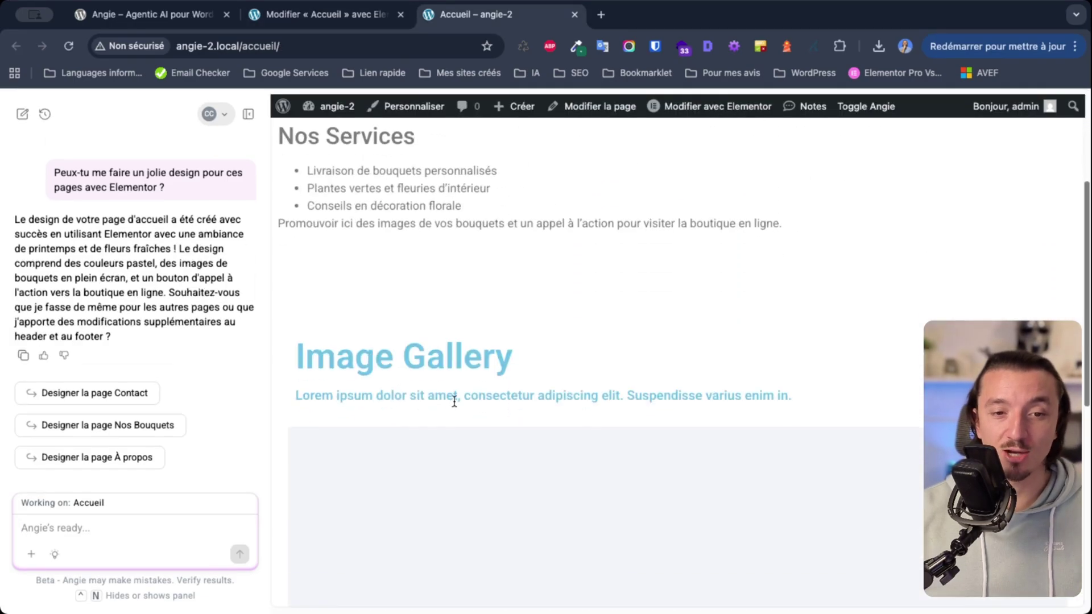
pyautogui.moveTo(374, 355); pyautogui.dragTo(441, 393)
pyautogui.scroll(-5, 624, 407)
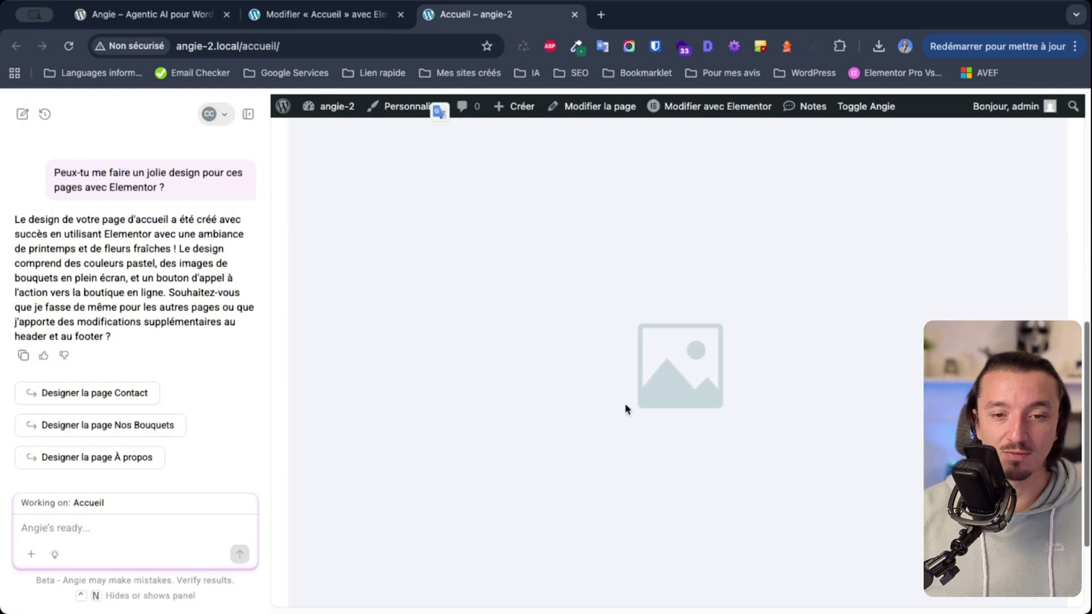
pyautogui.scroll(-3, 646, 417)
pyautogui.moveTo(647, 344); pyautogui.dragTo(616, 372)
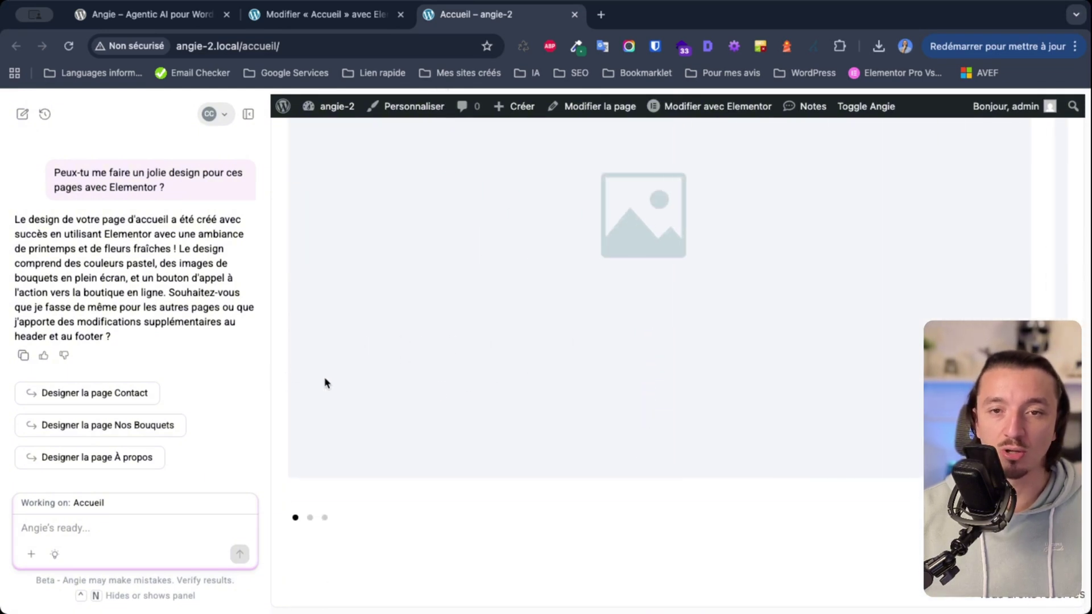
pyautogui.scroll(5, 555, 361)
pyautogui.scroll(1, 555, 363)
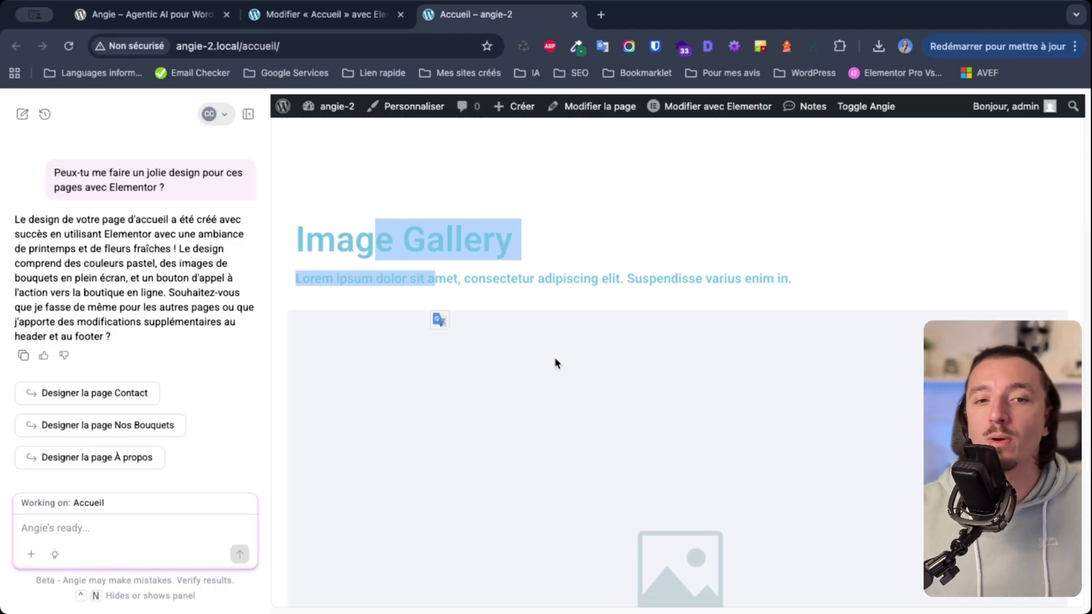
# - Return to the Accueil page's Elementor editor and check the Angie credits usage after the design request
pyautogui.click(324, 15)
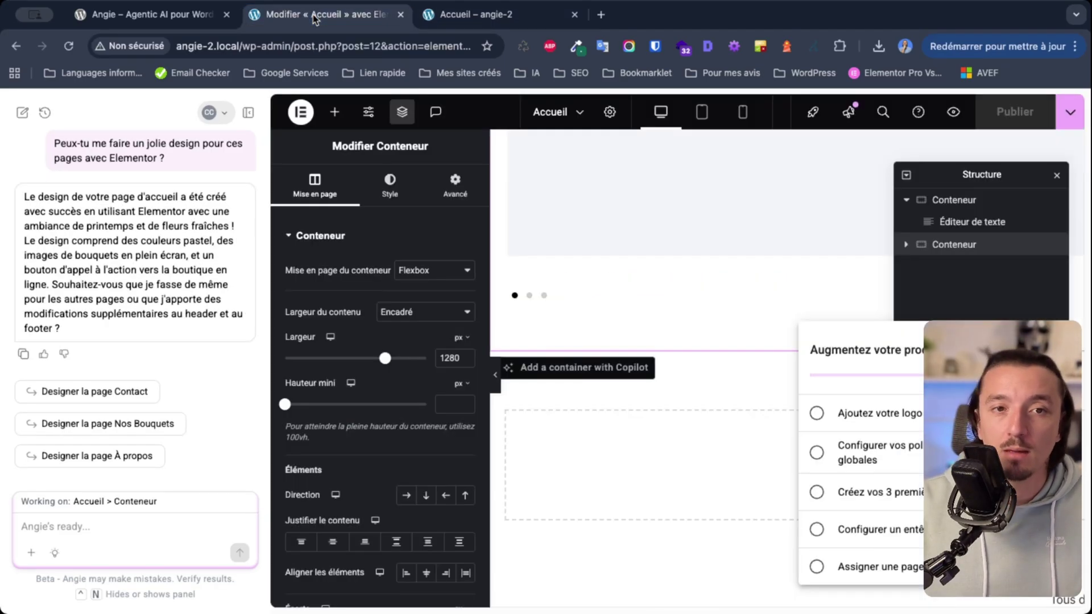
pyautogui.click(224, 113)
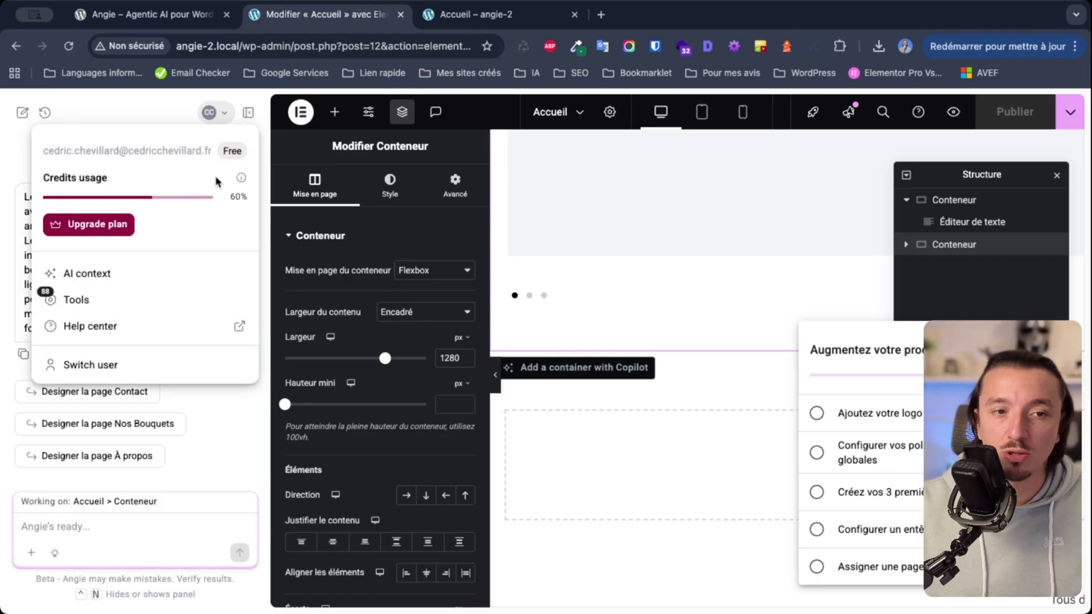
pyautogui.click(220, 118)
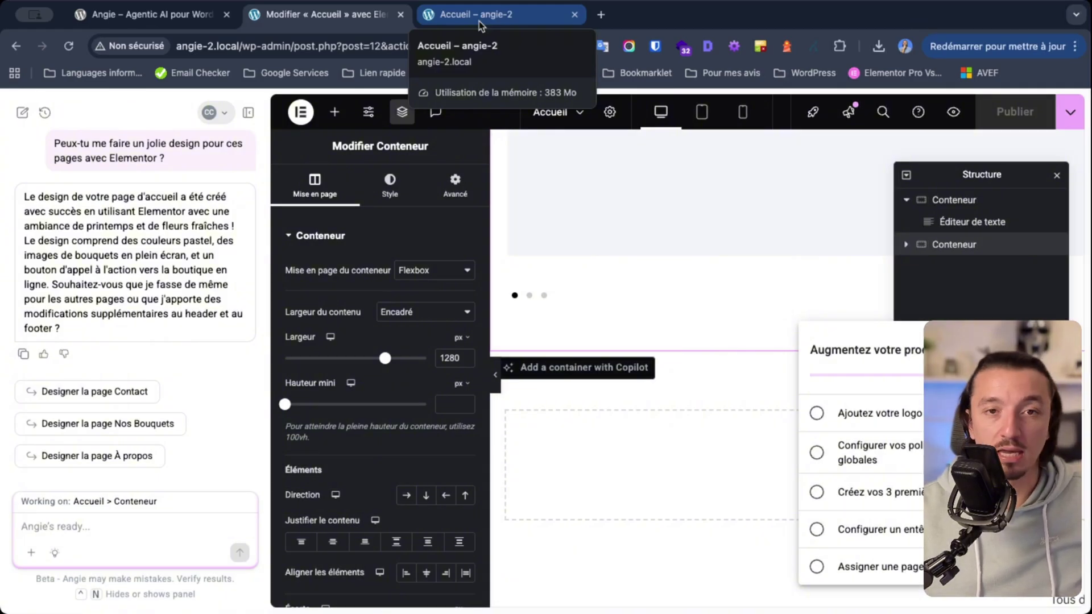
pyautogui.click(216, 111)
pyautogui.click(215, 112)
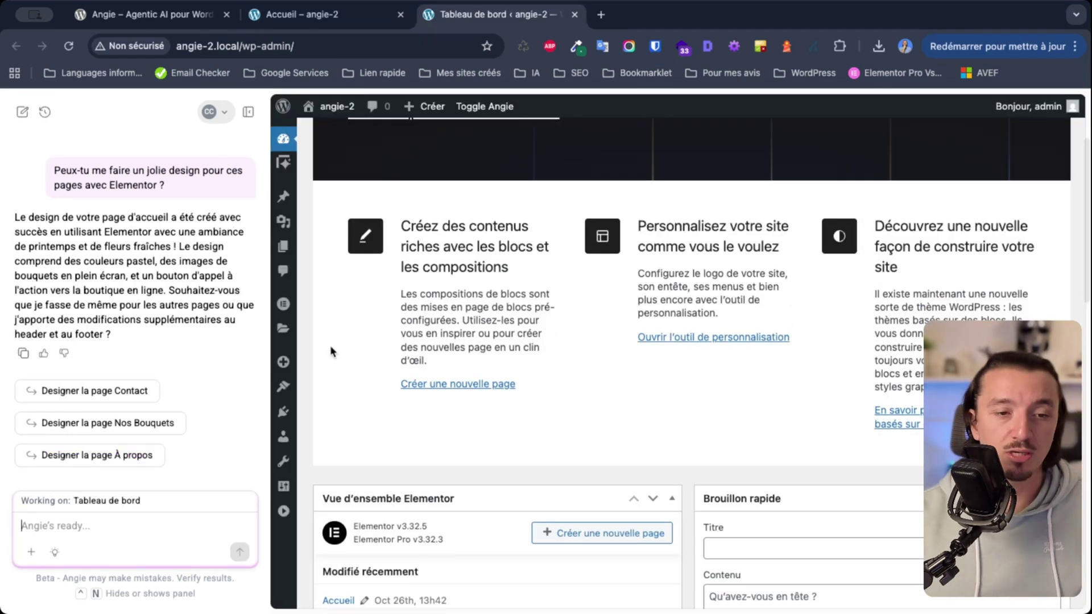
# - Ask Angie for a blog with 18 SEO-optimised Gutenberg articles about floristry in Grenoble, plus an Elementor blog page showing 6 articles with pagination
pyautogui.press('super+v')
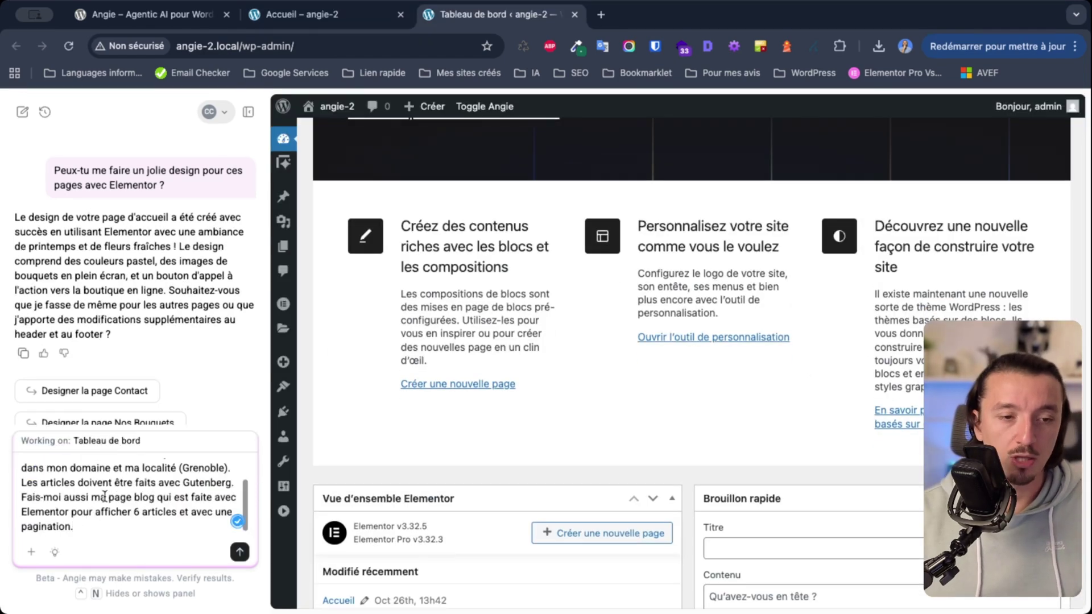
pyautogui.scroll(3, 105, 497)
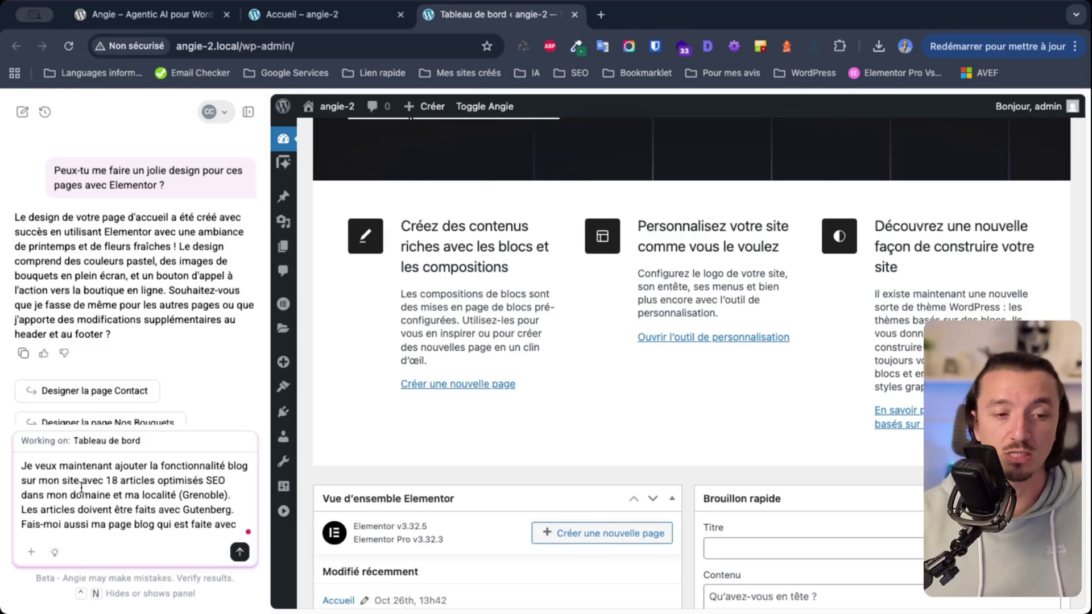
pyautogui.click(61, 479)
pyautogui.write('avec')
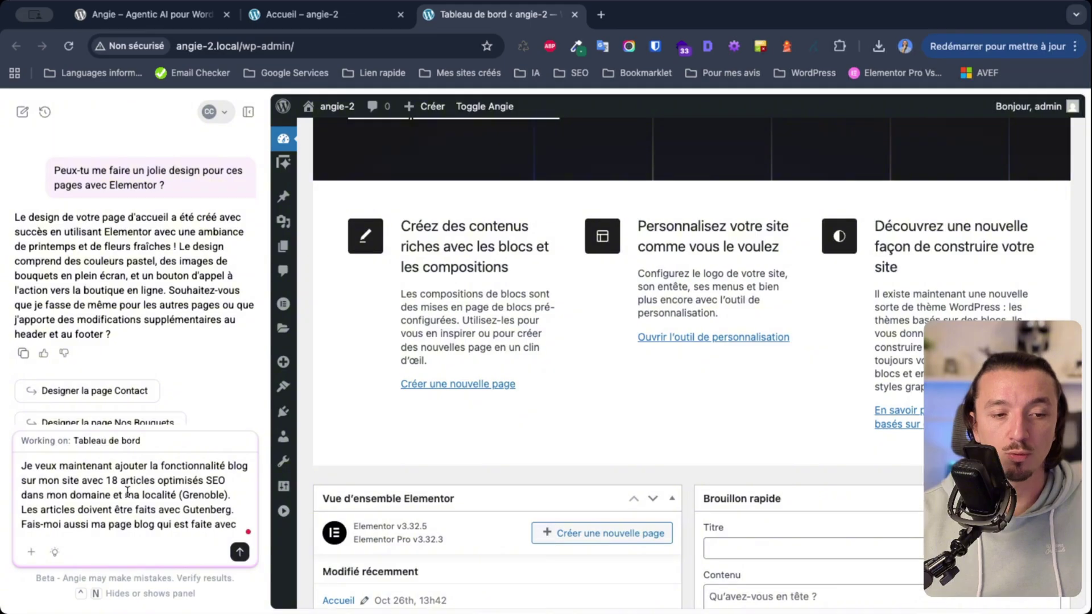
pyautogui.write(' Elementor pour afficher 6 articles et avec une')
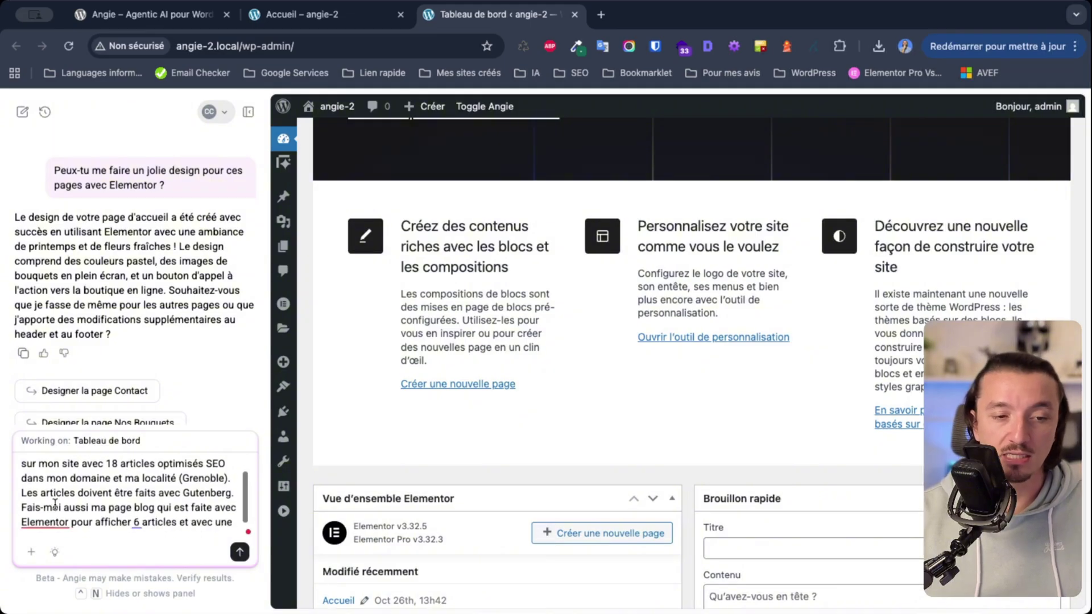
pyautogui.write(' pagination.')
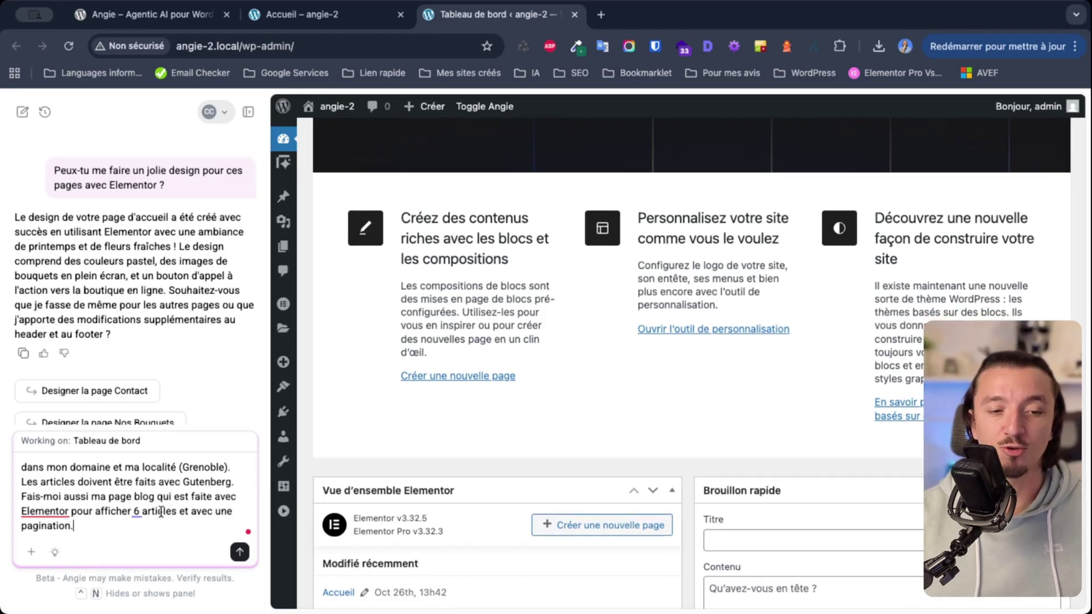
pyautogui.click(237, 553)
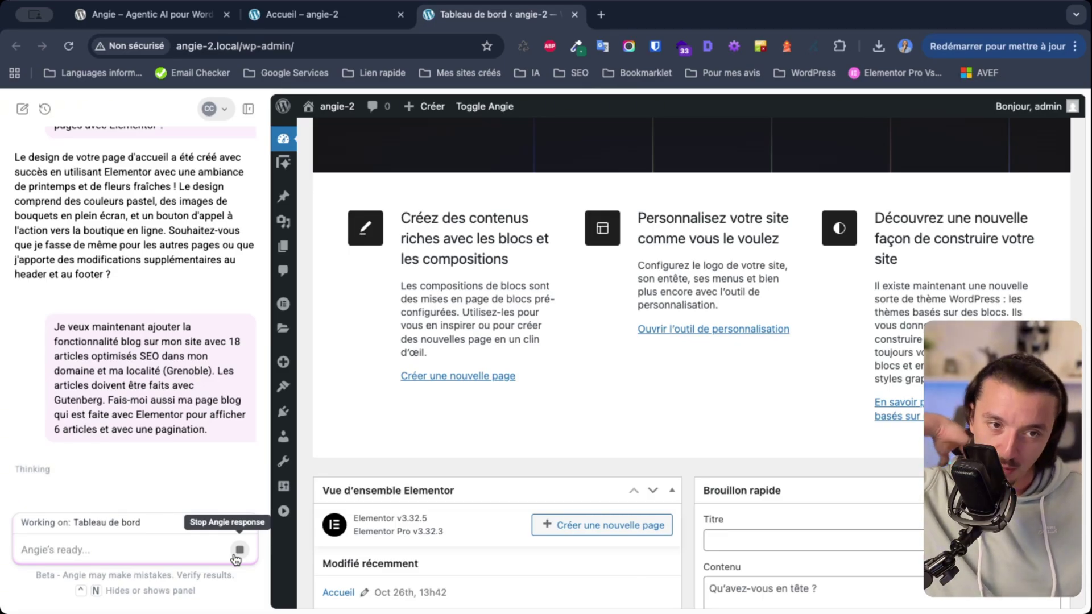
# - Read Angie's reply about the blog articles and Blog page, and recheck the credits usage
pyautogui.moveTo(13, 282); pyautogui.dragTo(98, 311)
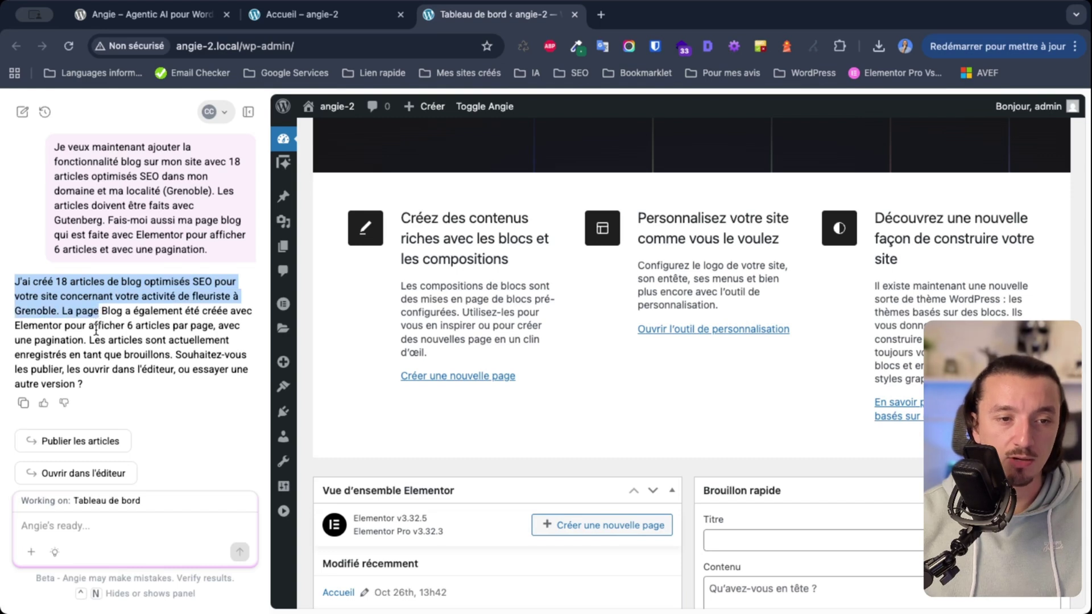
pyautogui.moveTo(94, 340); pyautogui.dragTo(140, 354)
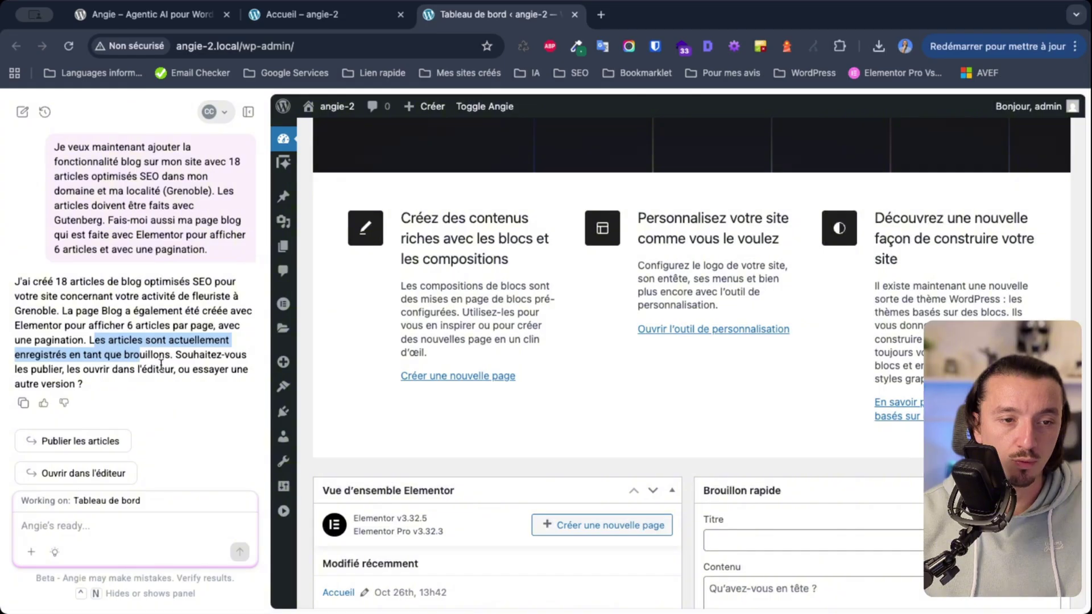
pyautogui.click(123, 398)
pyautogui.click(219, 113)
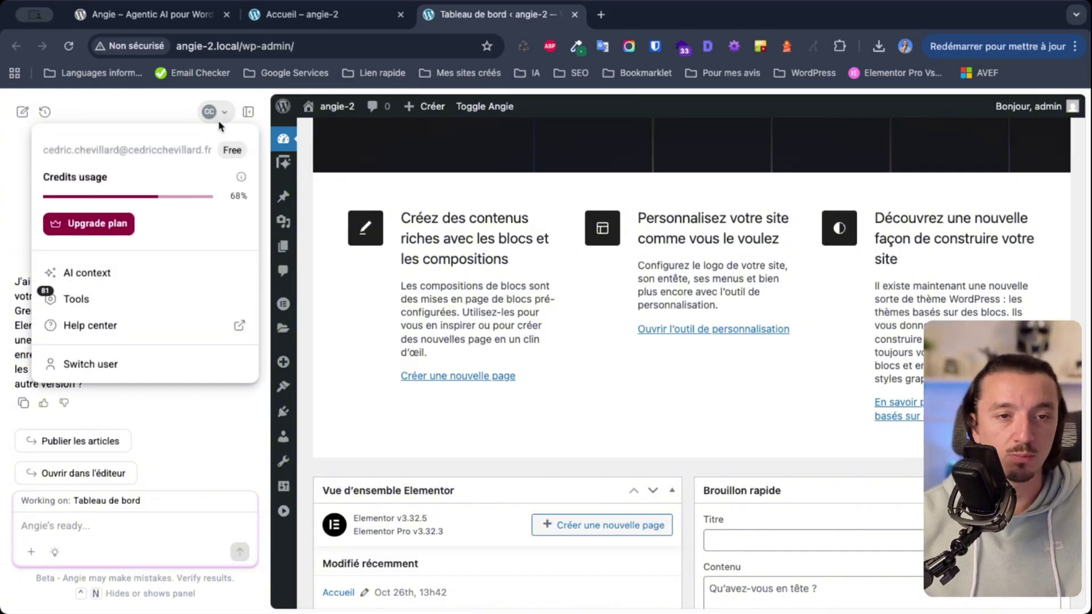
pyautogui.click(221, 116)
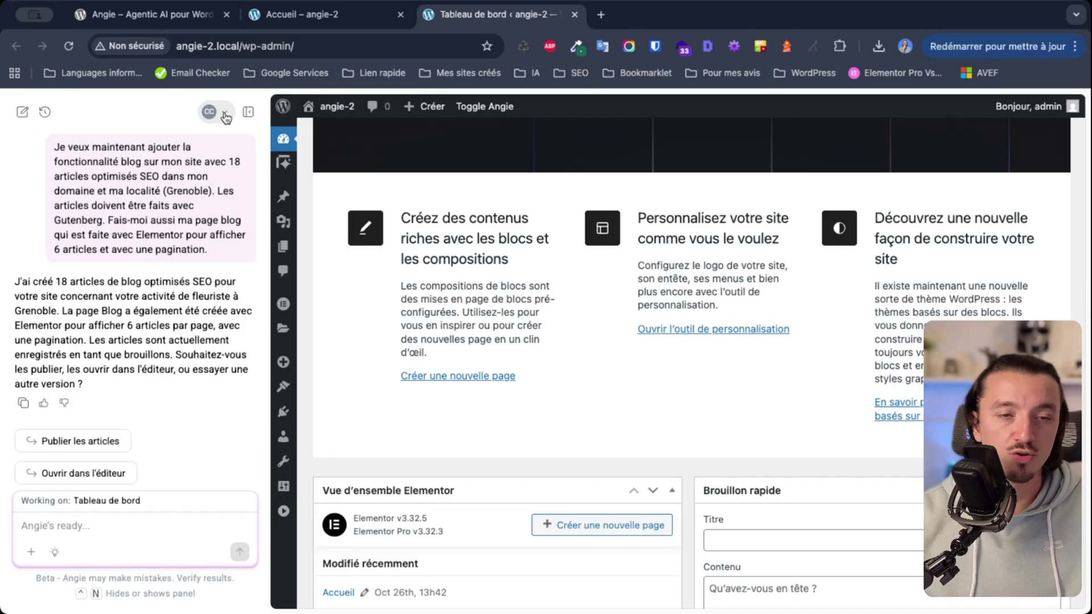
# - Open and review the draft articles "Comment choisir le bouquet parfait pour chaque occasion à Grenoble" and "Simples et élégantes : les orchidées dans votre maison à Grenoble"
pyautogui.scroll(-10, 472, 317)
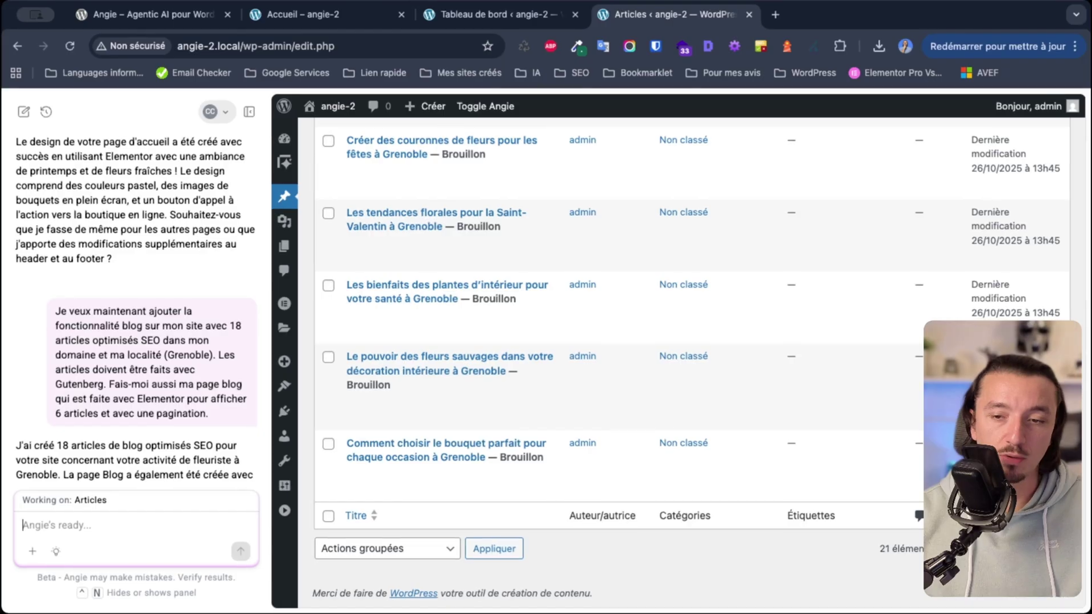
pyautogui.tripleClick(465, 455)
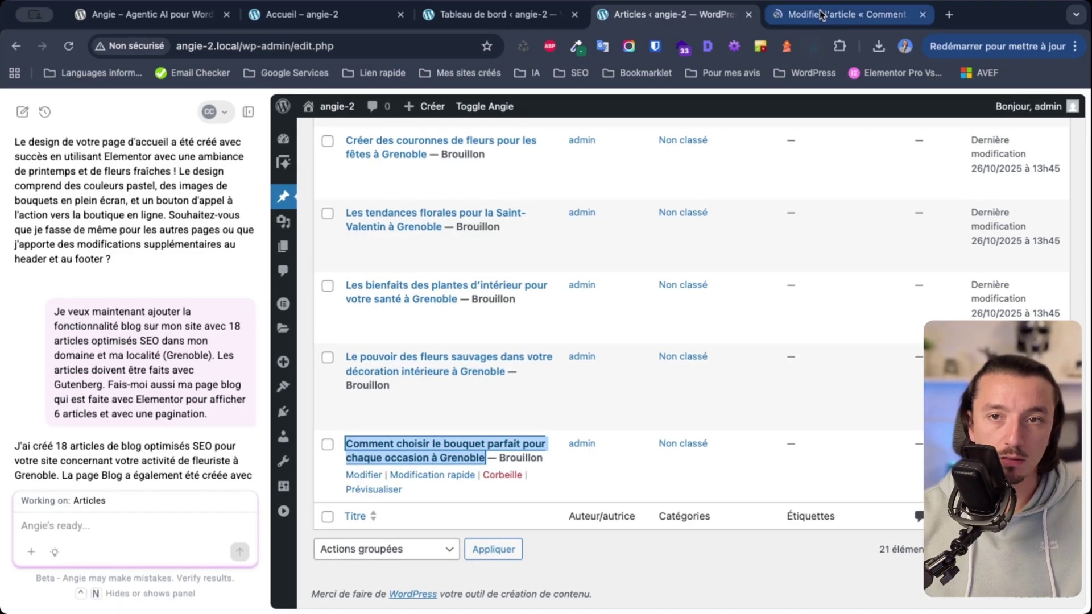
pyautogui.click(839, 15)
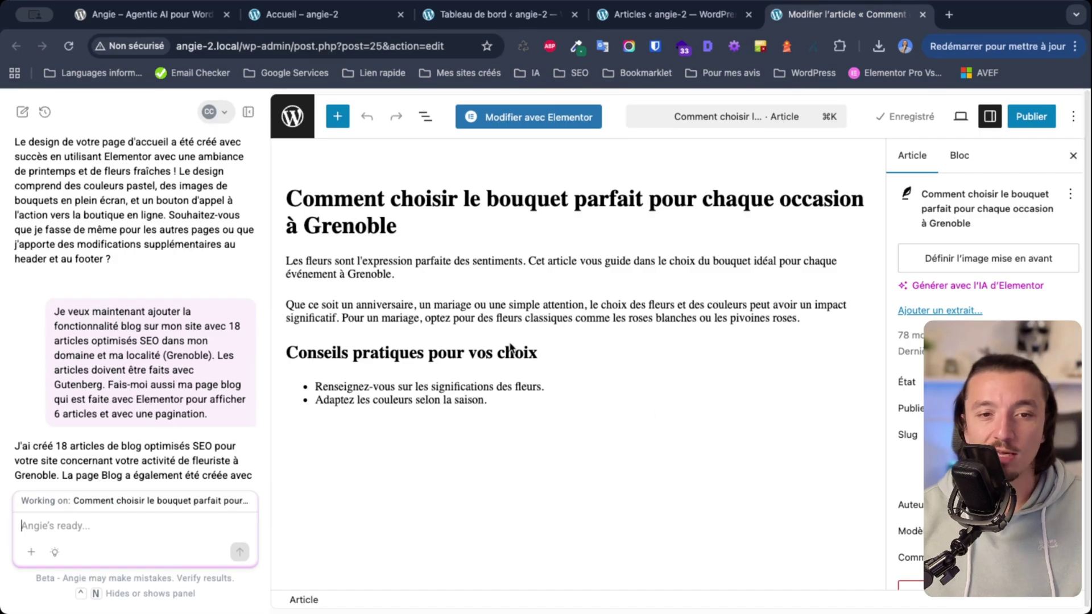
pyautogui.moveTo(281, 263); pyautogui.dragTo(595, 319)
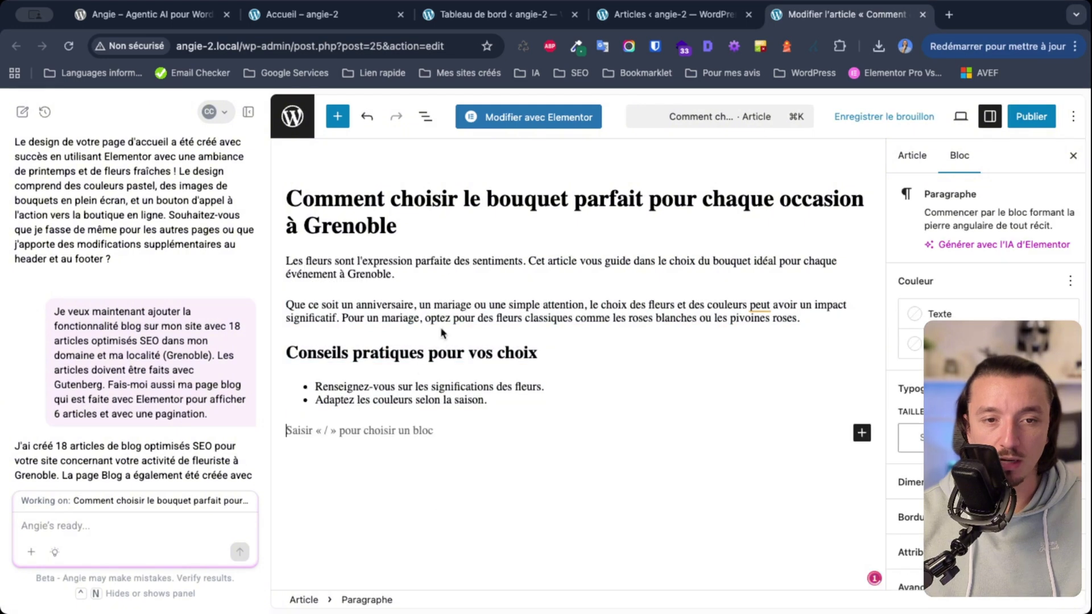
pyautogui.click(454, 403)
pyautogui.click(693, 14)
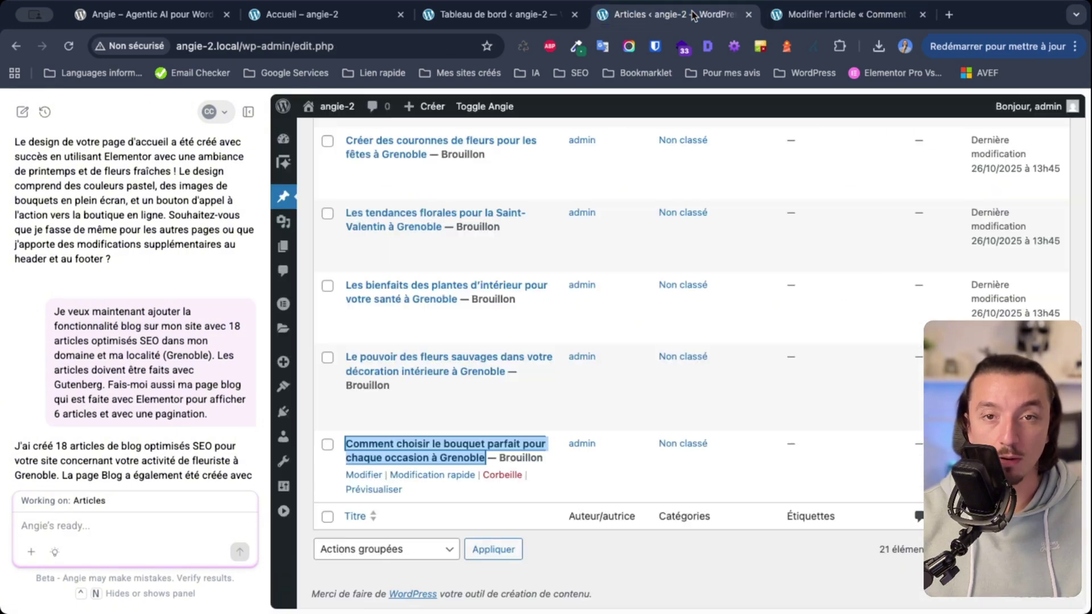
pyautogui.scroll(7, 501, 398)
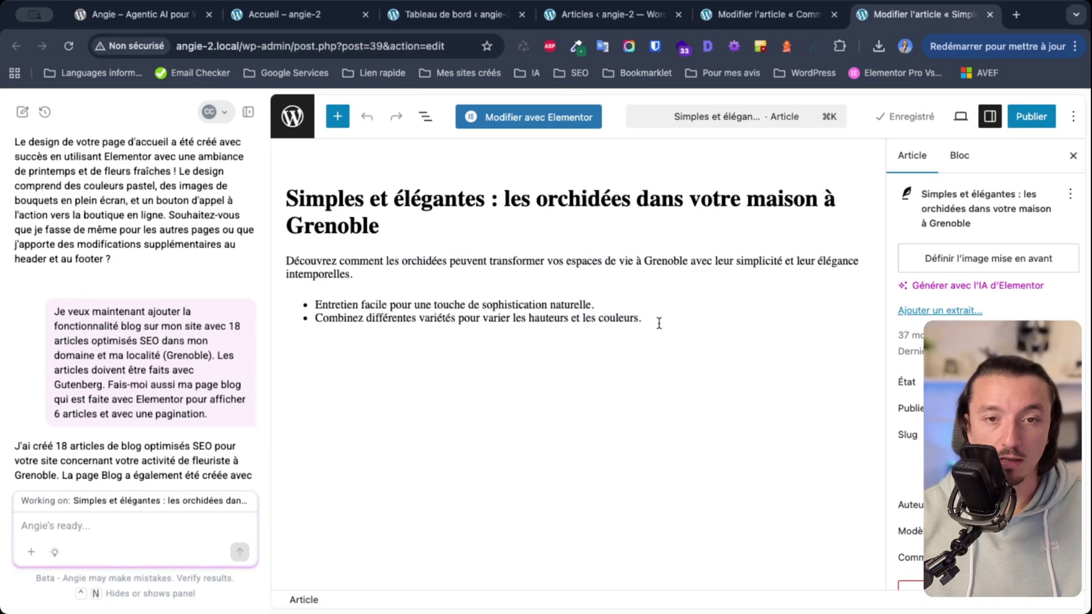
# - Close the open article editors, and open and review the draft article "Optimiser les bouquets pour les saisons à Grenoble"
pyautogui.click(990, 14)
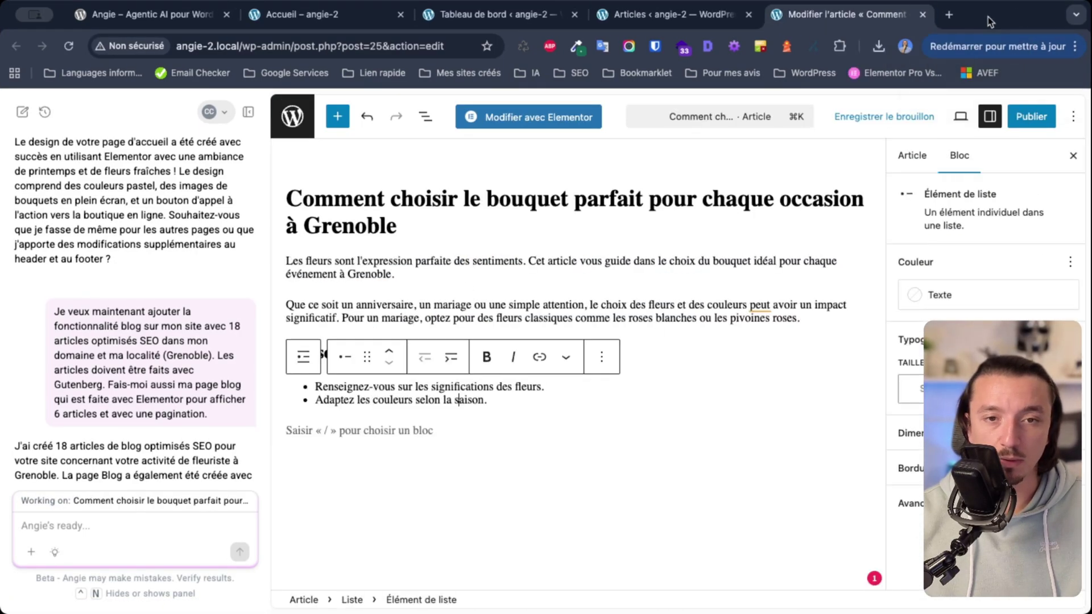
pyautogui.click(920, 17)
pyautogui.scroll(5, 476, 215)
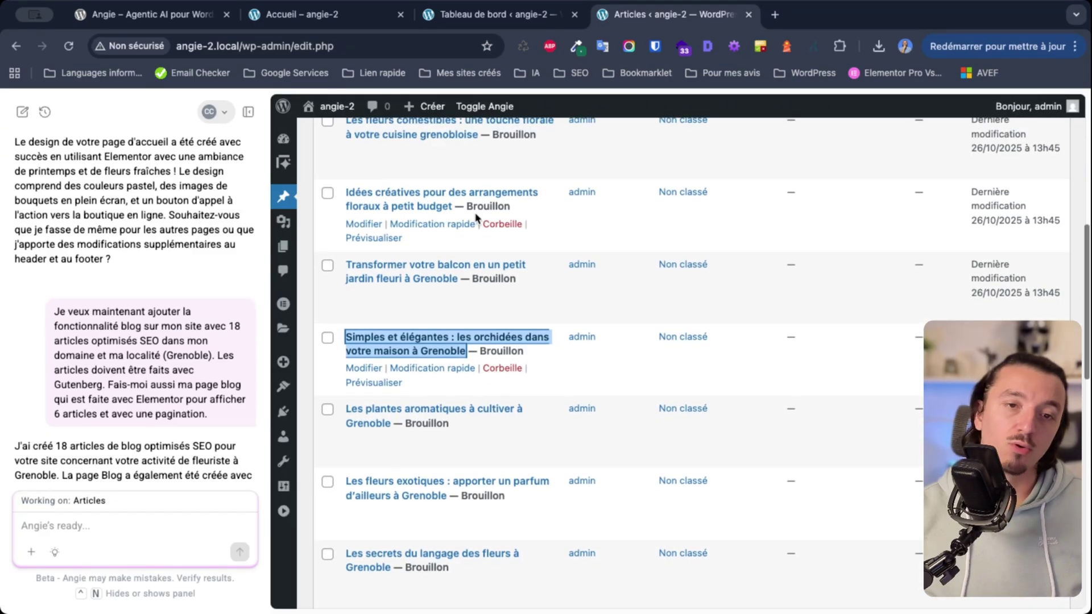
pyautogui.scroll(7, 476, 218)
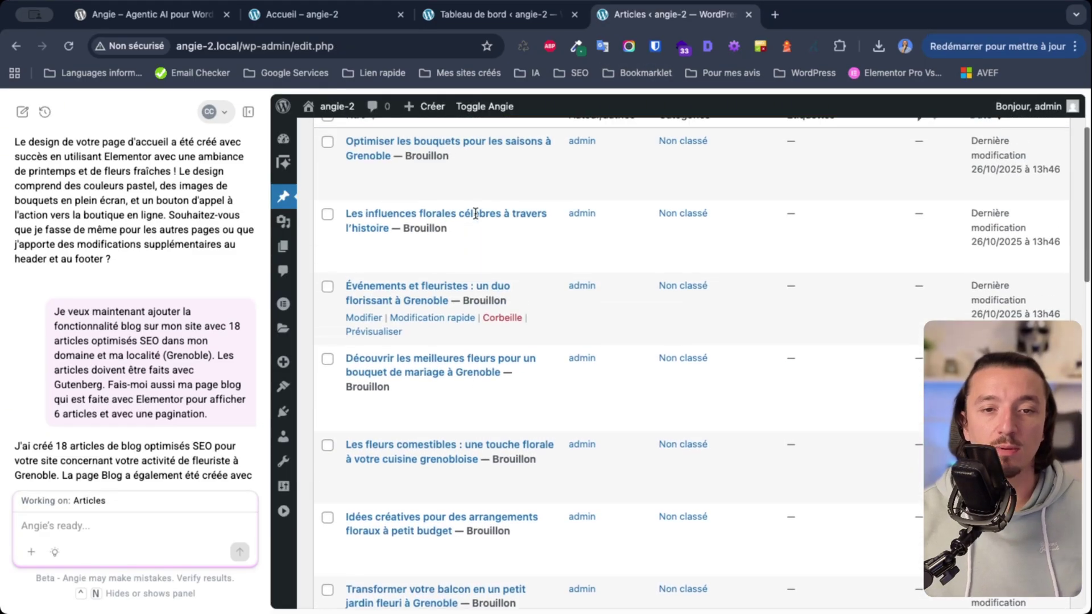
pyautogui.scroll(1, 478, 219)
pyautogui.keyDown('super'); pyautogui.click(512, 196); pyautogui.keyUp('super')
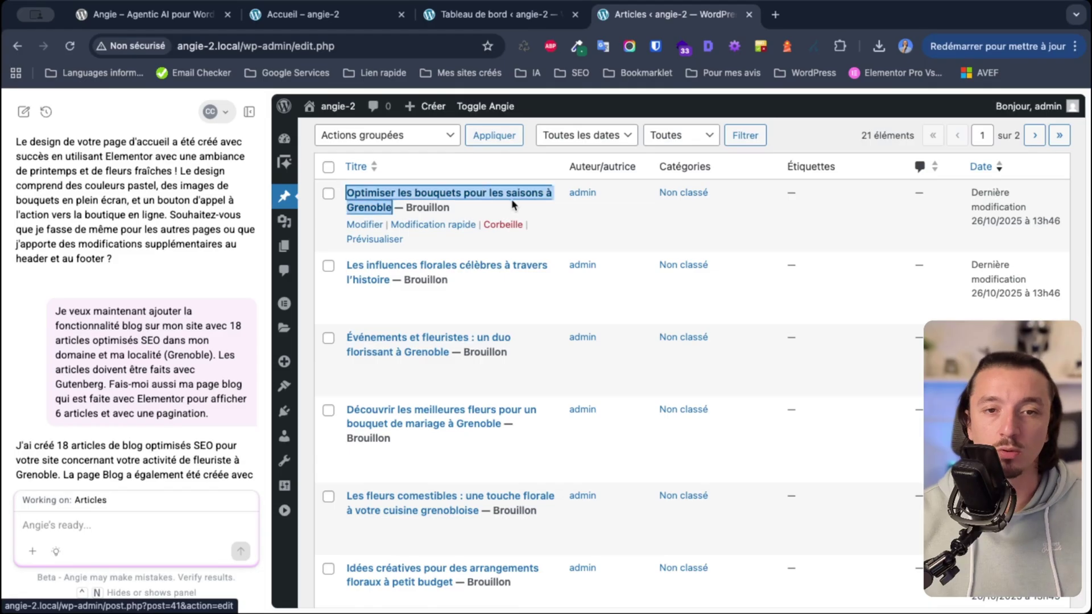
pyautogui.click(812, 22)
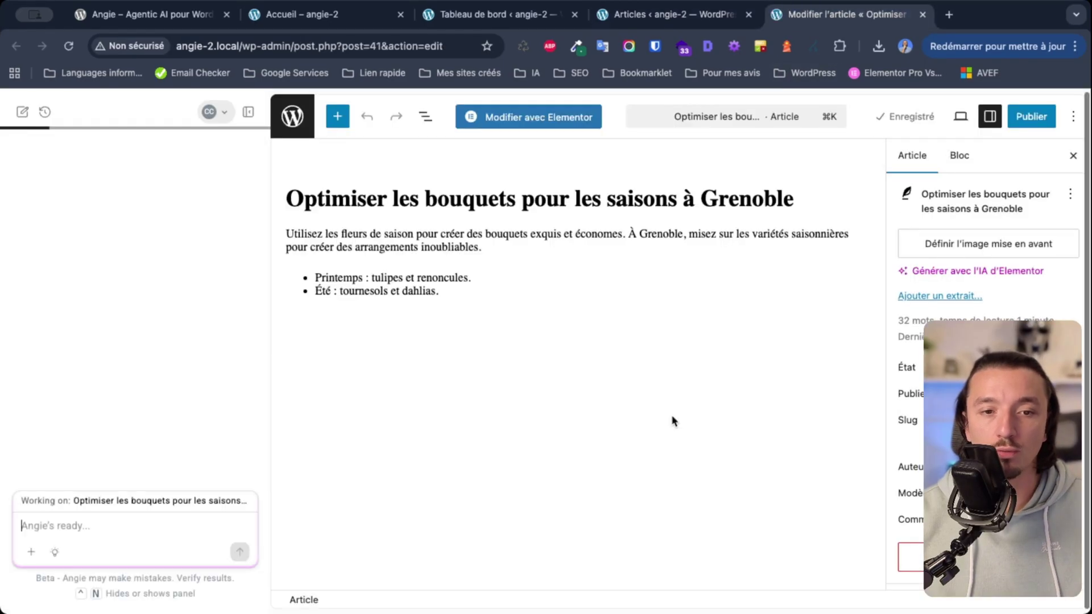
pyautogui.click(922, 14)
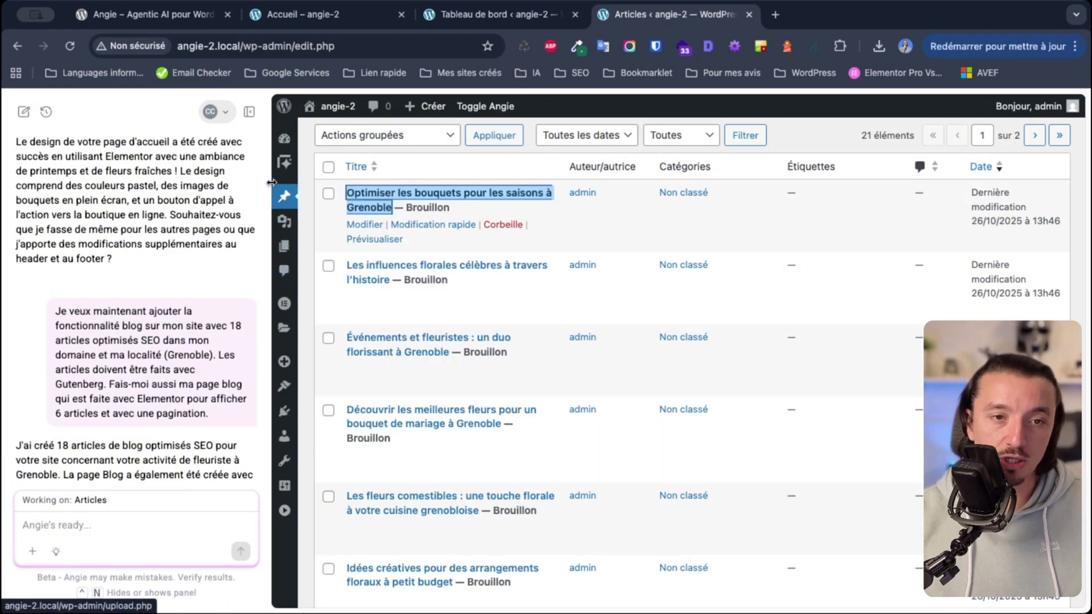
# - Expand the admin menu and look through the site's page list for the new Blog page
pyautogui.click(284, 510)
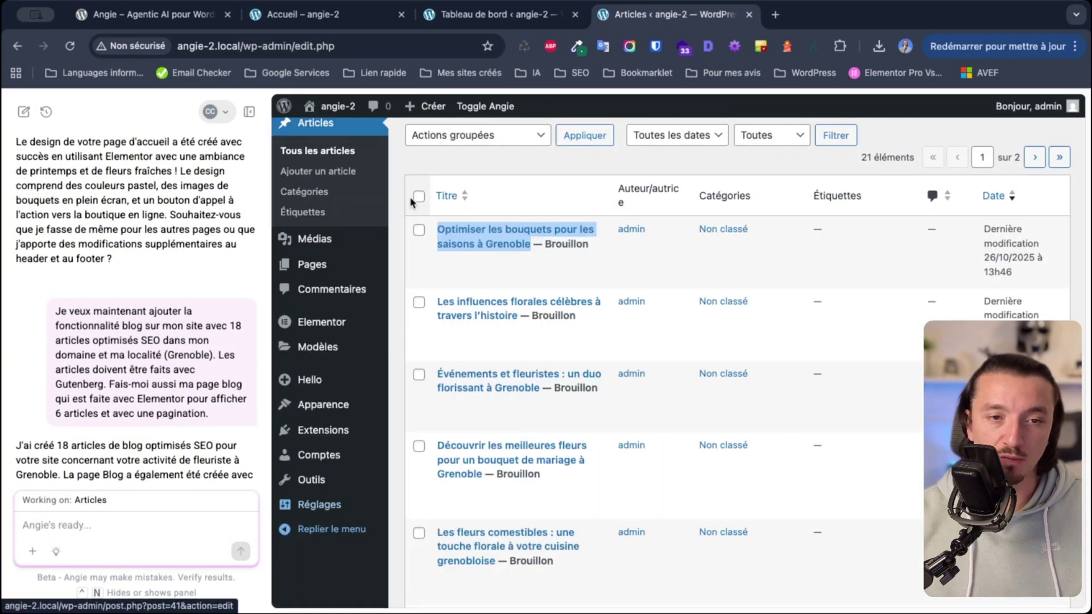
pyautogui.click(333, 269)
pyautogui.scroll(-4, 560, 411)
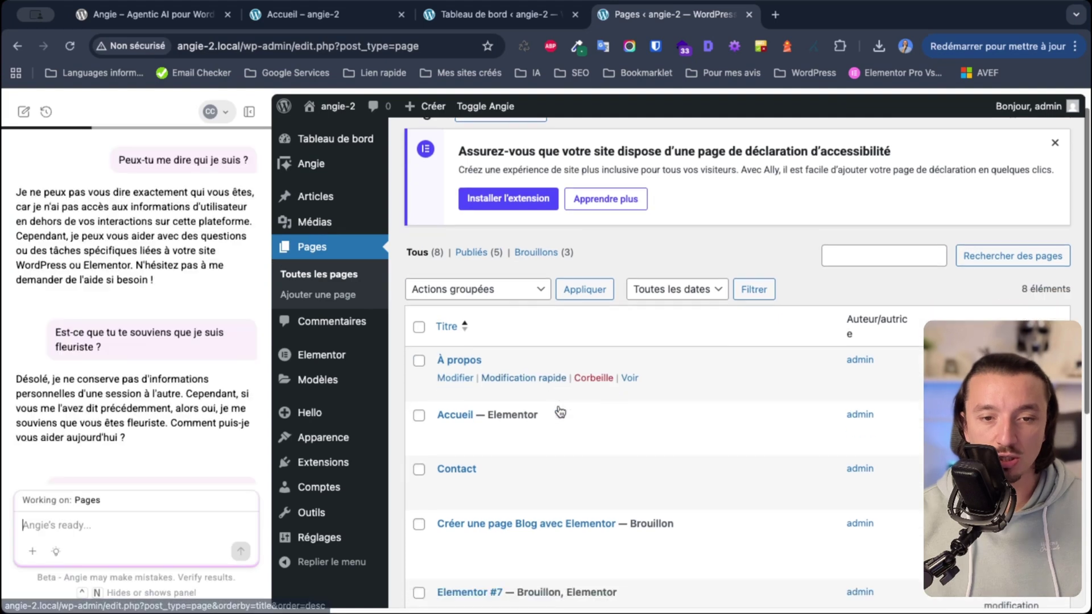
pyautogui.scroll(-3, 560, 411)
pyautogui.scroll(2, 559, 411)
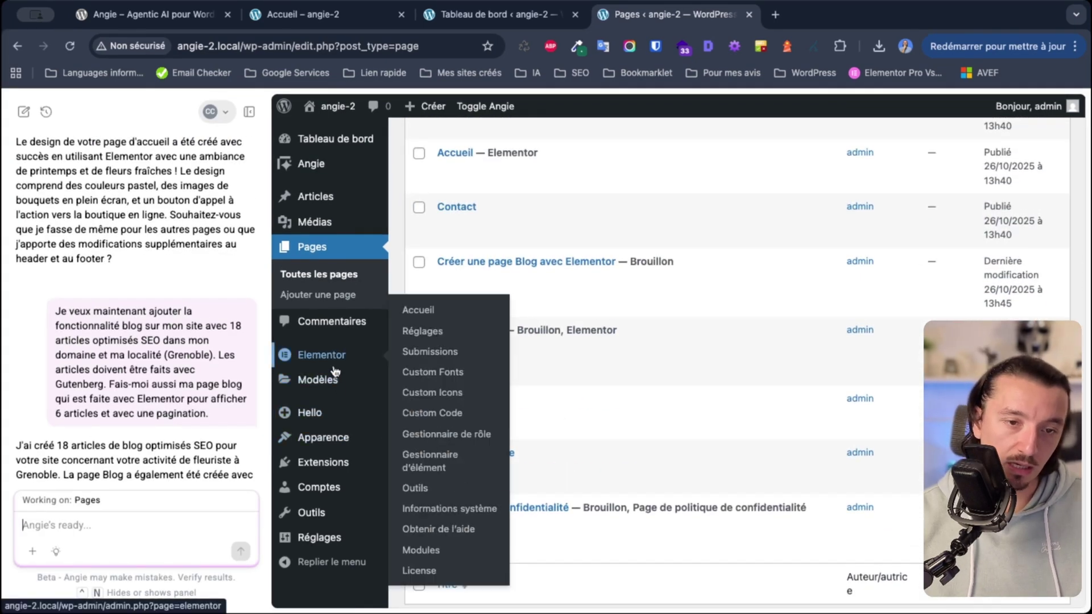
# - Check the Archive and Loop Item sections of the Elementor theme builder for blog templates
pyautogui.moveTo(338, 387)
pyautogui.click(442, 424)
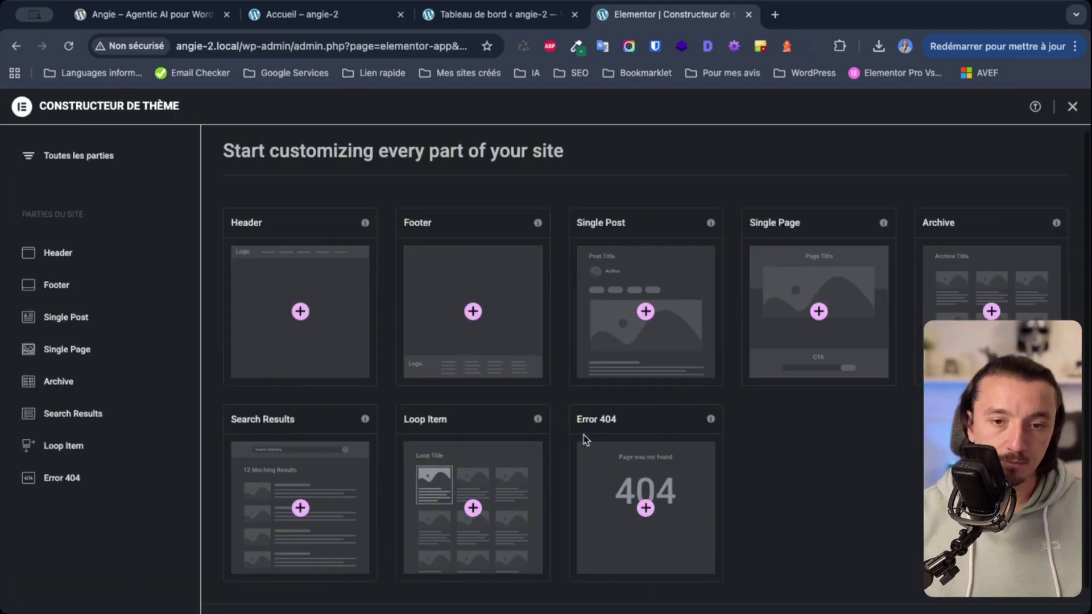
pyautogui.click(56, 382)
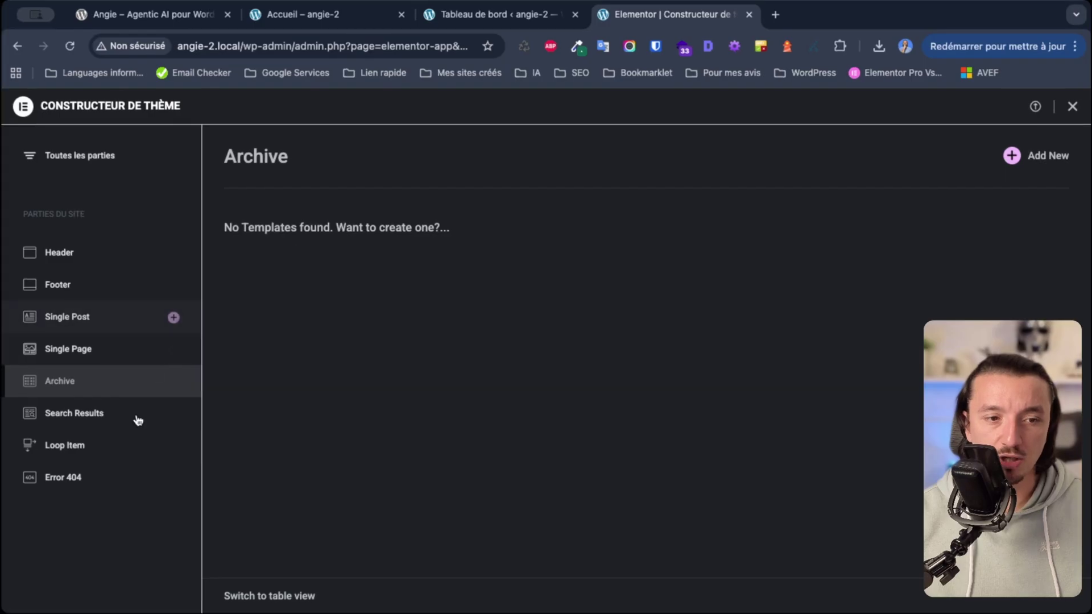
pyautogui.click(89, 447)
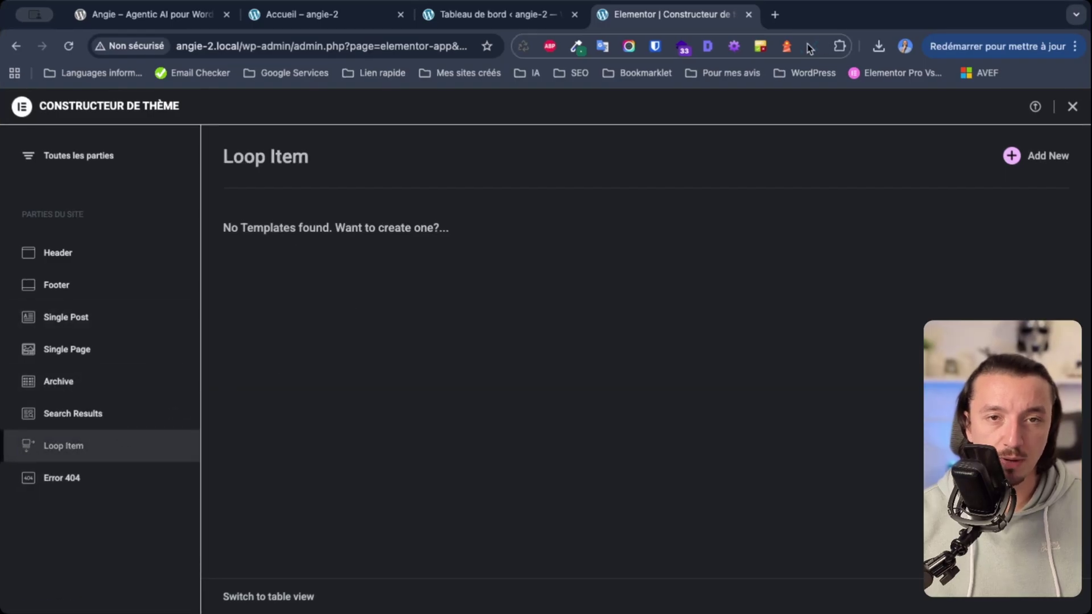
pyautogui.click(750, 14)
# - Return to the Accueil page and reread what Angie's reply says about the Elementor Blog page
pyautogui.click(316, 15)
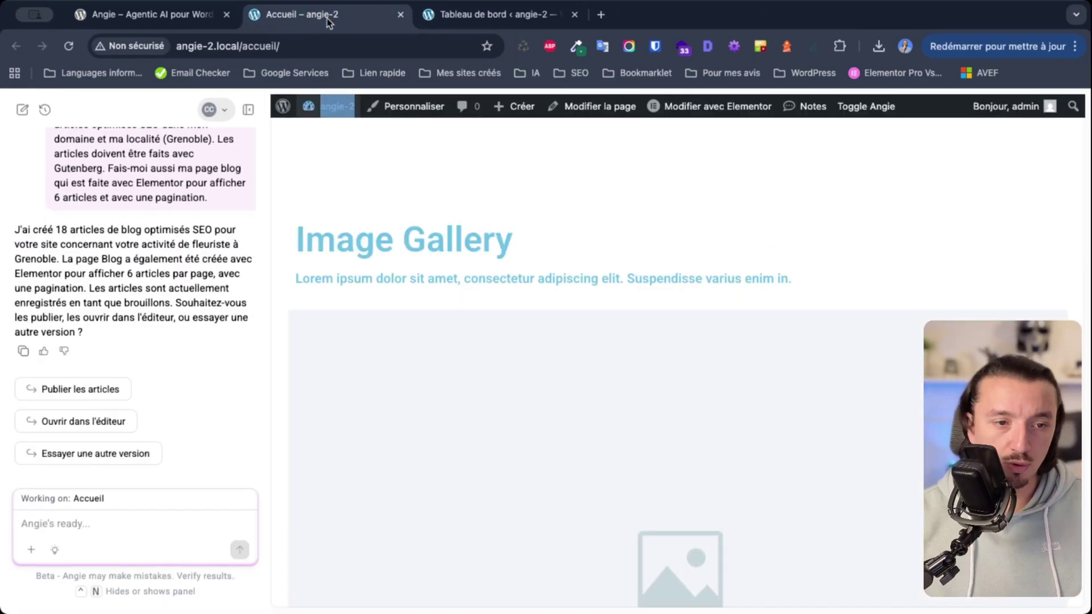
pyautogui.moveTo(63, 260); pyautogui.dragTo(153, 279)
pyautogui.click(156, 280)
# - Open the draft page "Créer une page Blog avec Elementor" from the page list, review its editor content and preview, and close both
pyautogui.click(529, 16)
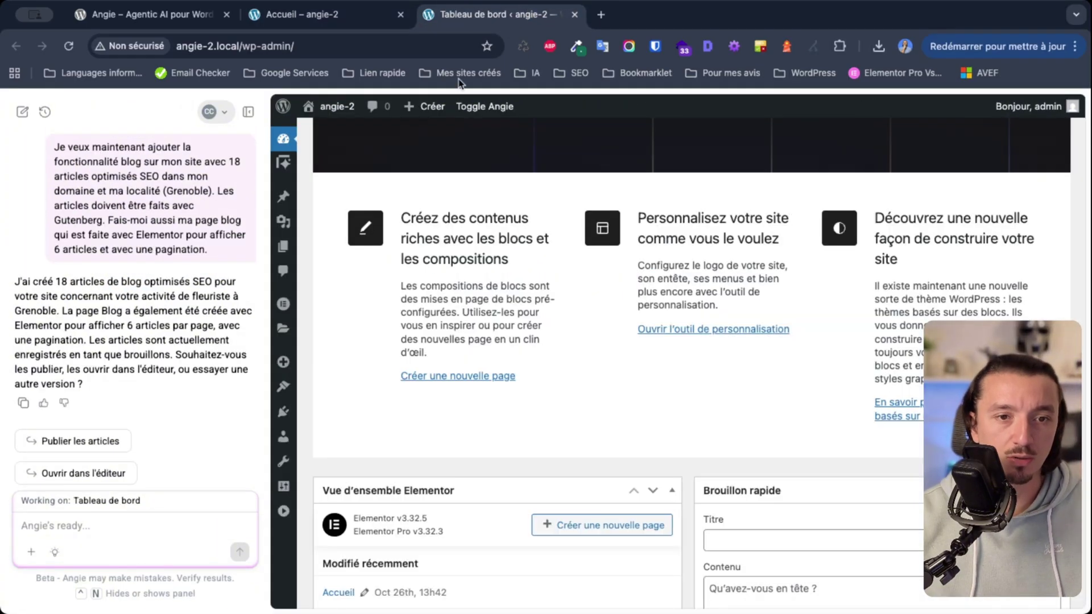
pyautogui.click(287, 512)
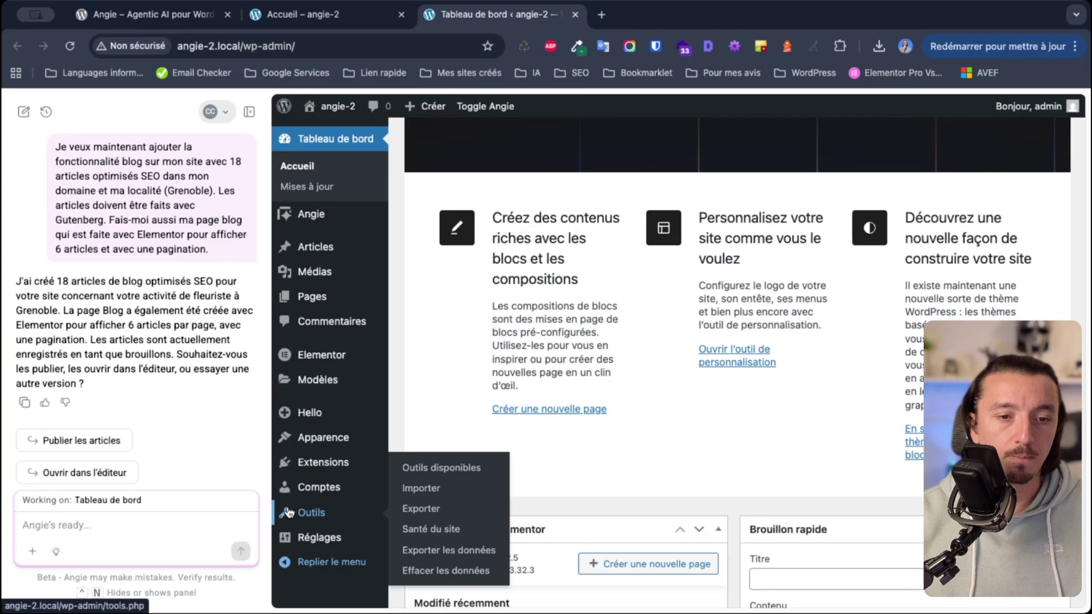
pyautogui.click(313, 273)
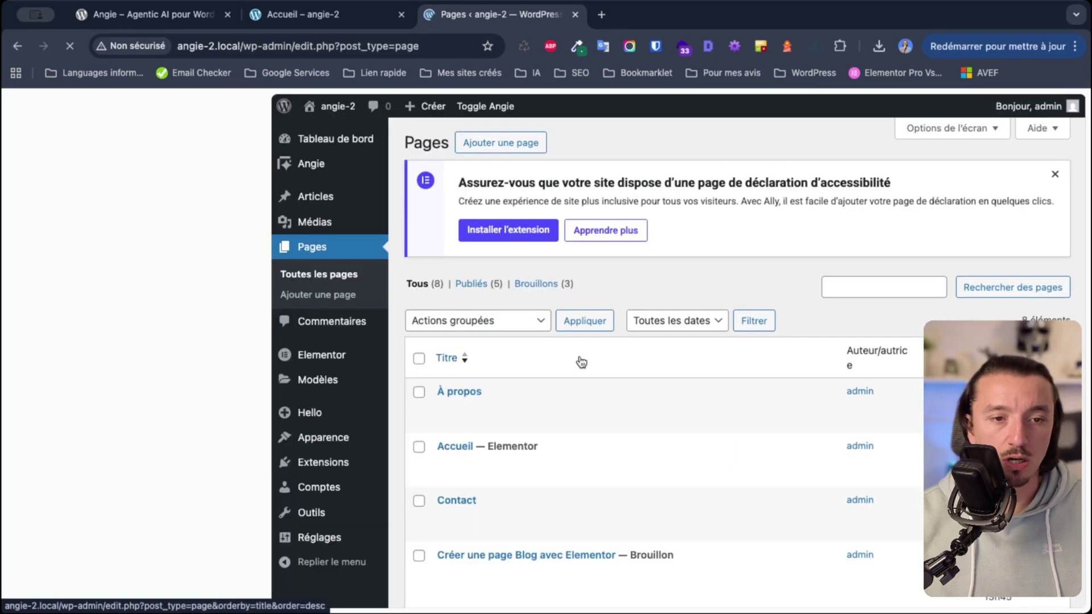
pyautogui.scroll(-2, 581, 362)
pyautogui.scroll(-1, 581, 363)
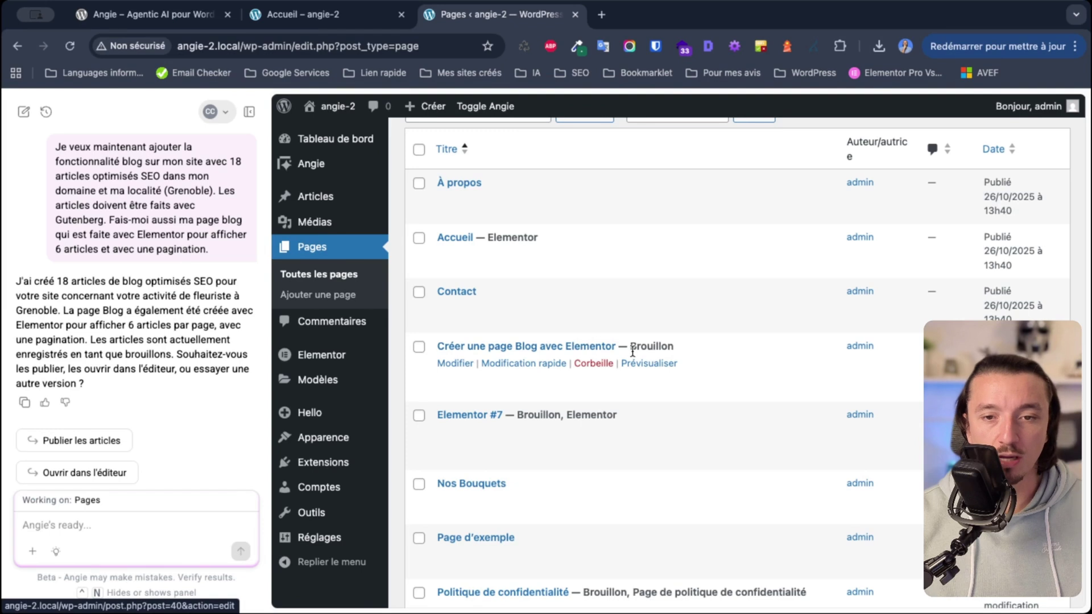
pyautogui.click(669, 365)
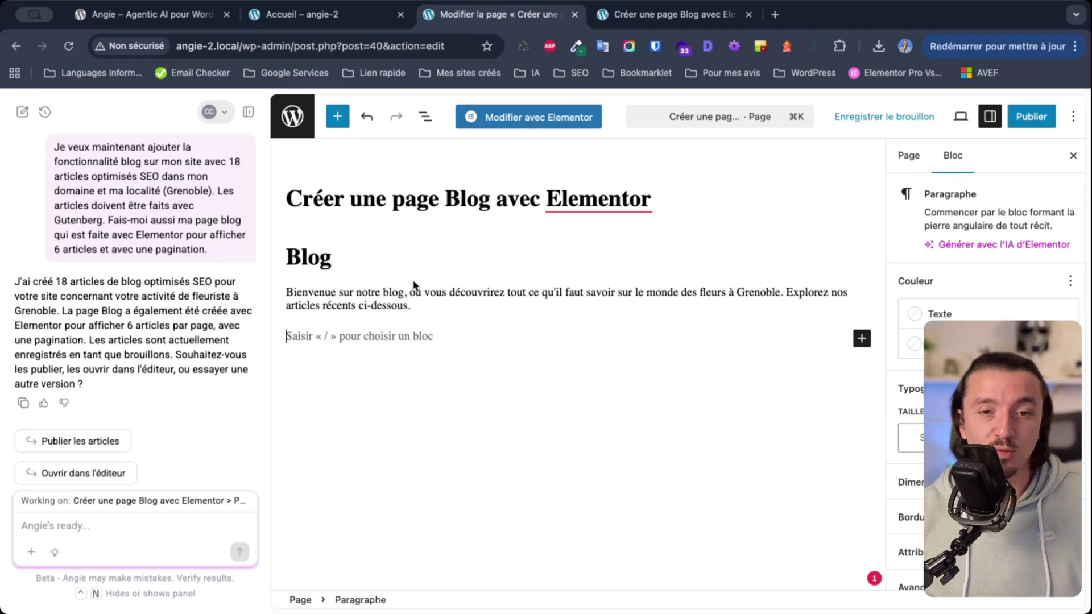
pyautogui.click(468, 300)
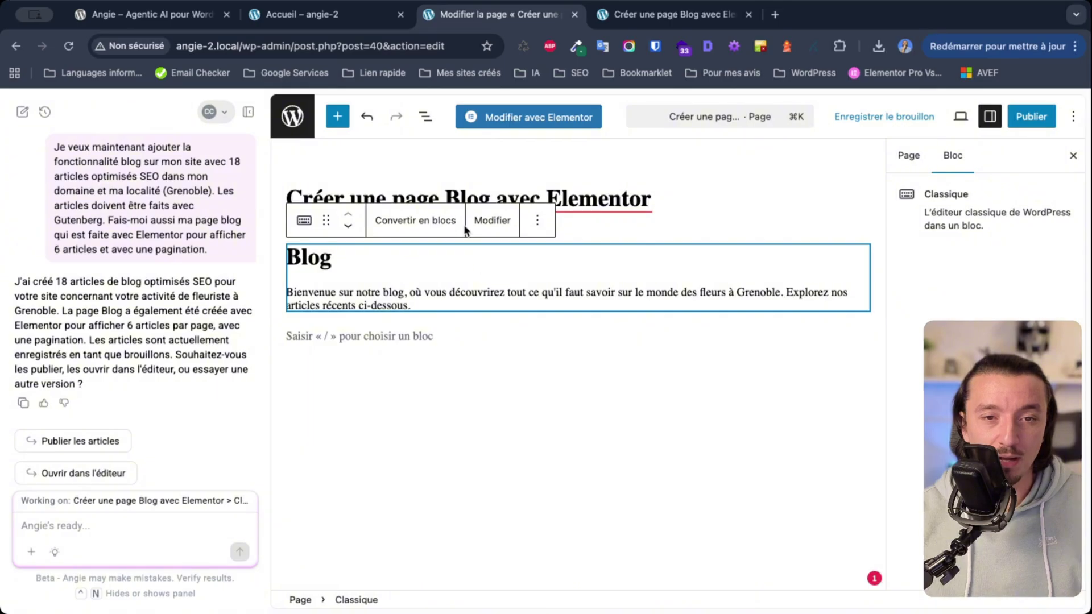
pyautogui.click(575, 14)
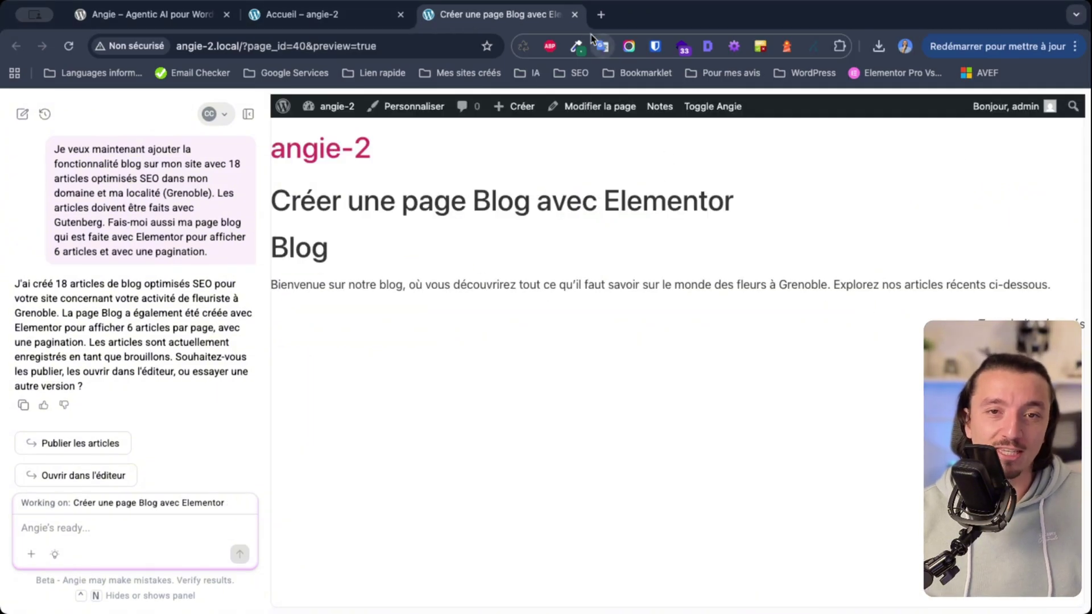
pyautogui.click(576, 16)
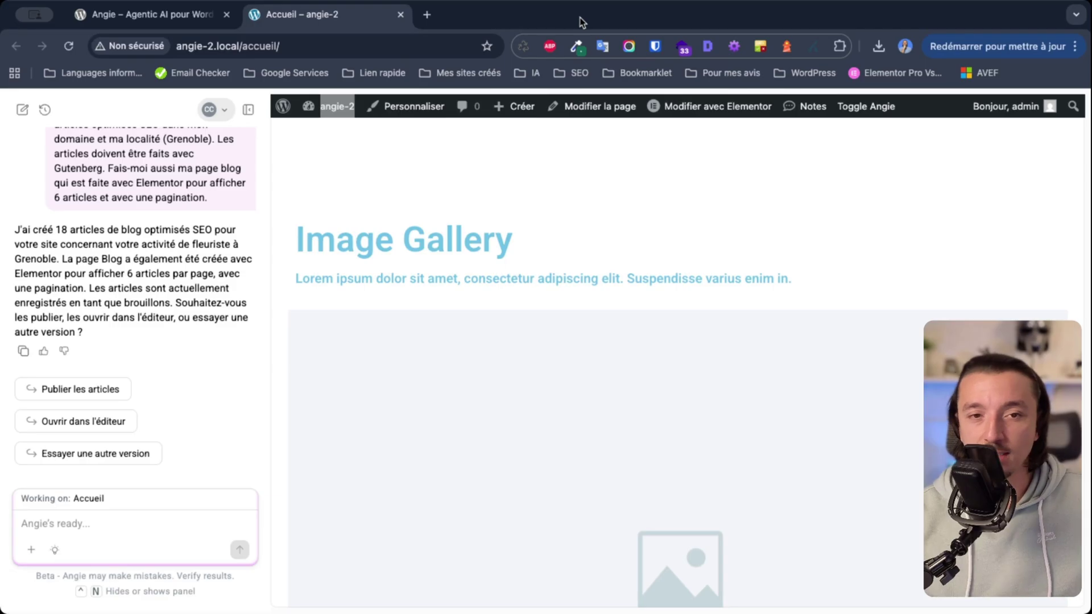
# - Ask Angie for a WooCommerce shop with 50 dummy products (bouquets, indoor plants, gardening accessories) with descriptions, random prices and matching images
pyautogui.click(221, 112)
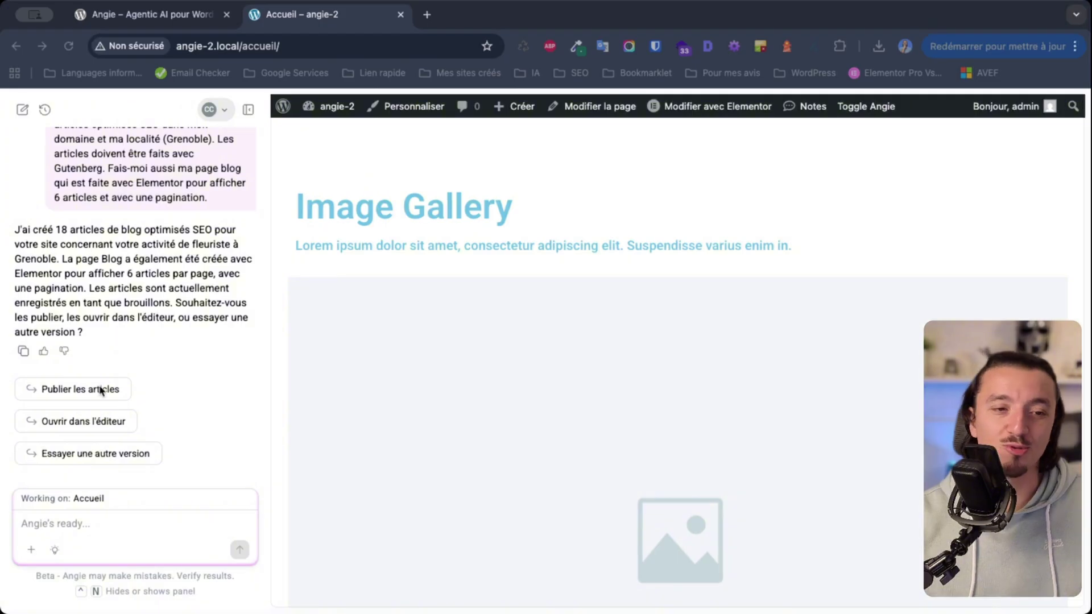
pyautogui.click(111, 544)
pyautogui.write("Je veux maintenant que tu crées ma boutique avec WooCommerce et que tu m'ajoutes 50 produits factices (bouquets, plantes d'intérieur, et accessoires de jardinage) avec des descriptions, des prix aléatoires, et les images correspondantes.")
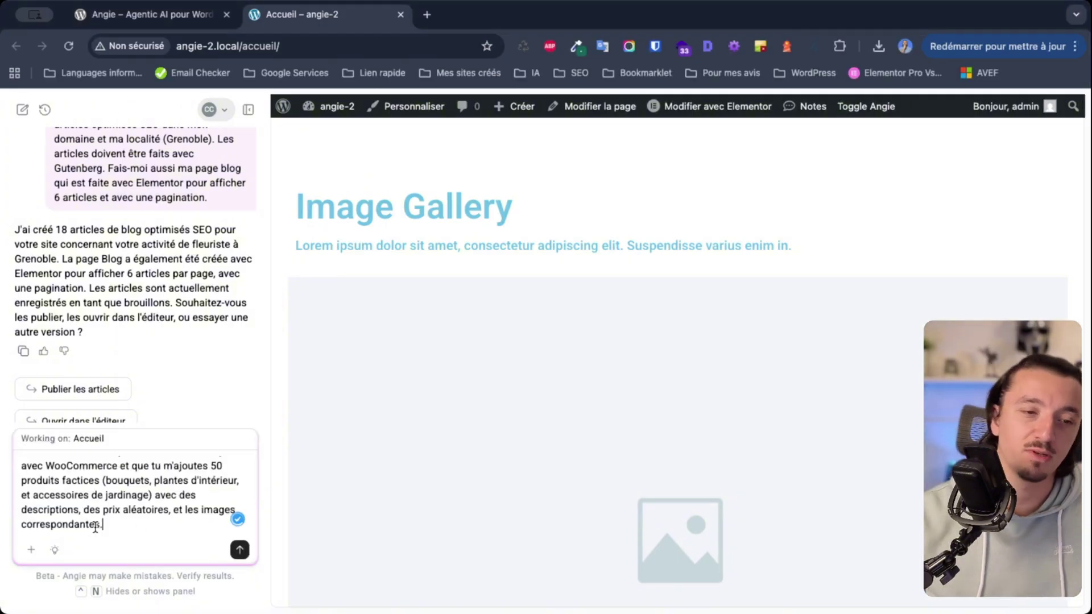
pyautogui.press('Return')
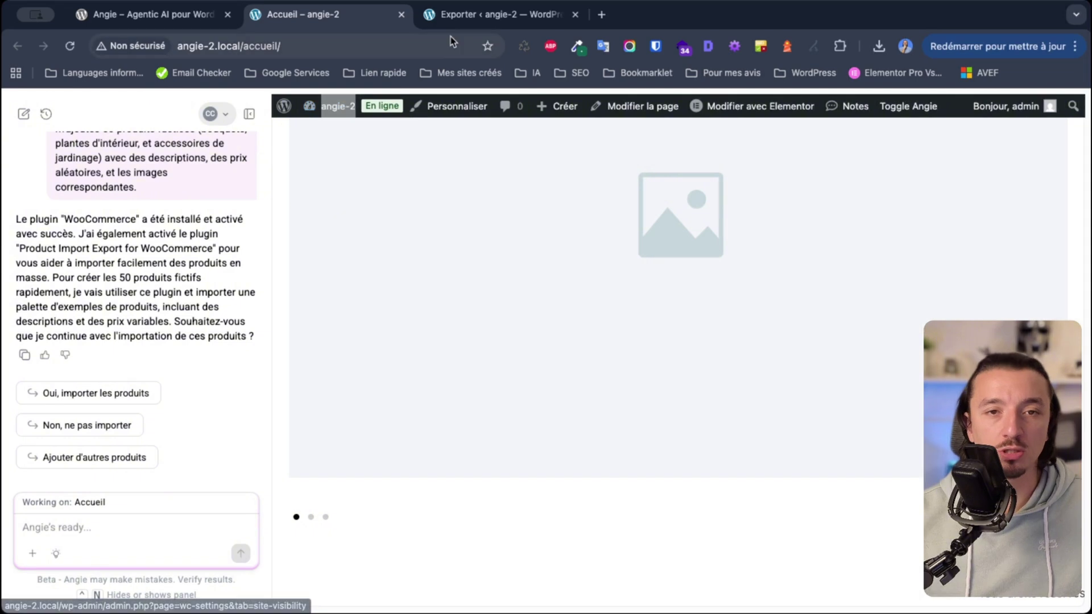
# - Review the WebToffee Import Export screen and the WooCommerce product setup page added to the site
pyautogui.click(453, 22)
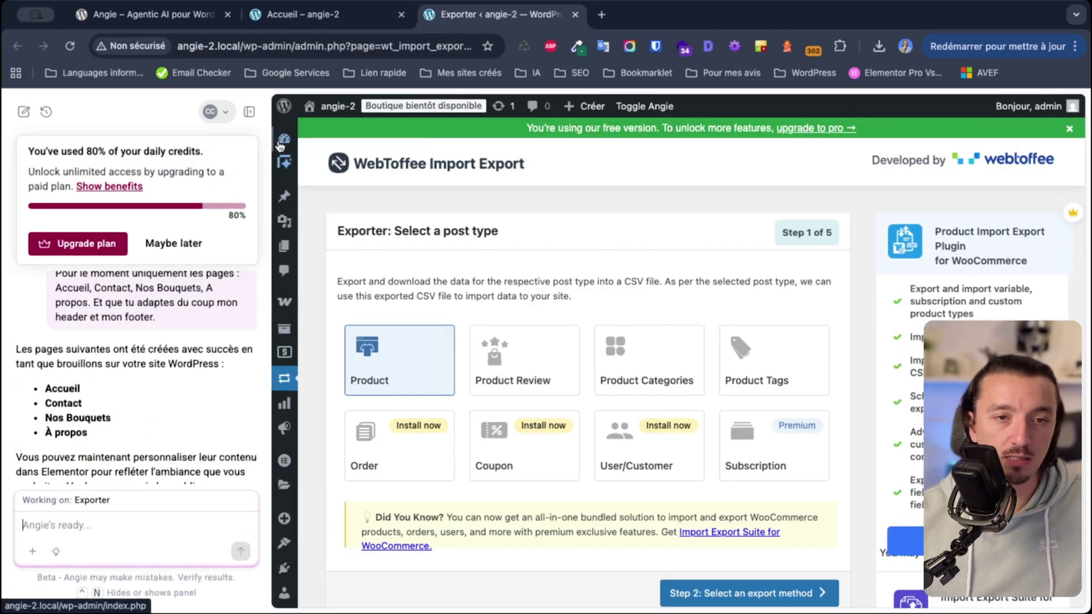
pyautogui.scroll(-3, 284, 592)
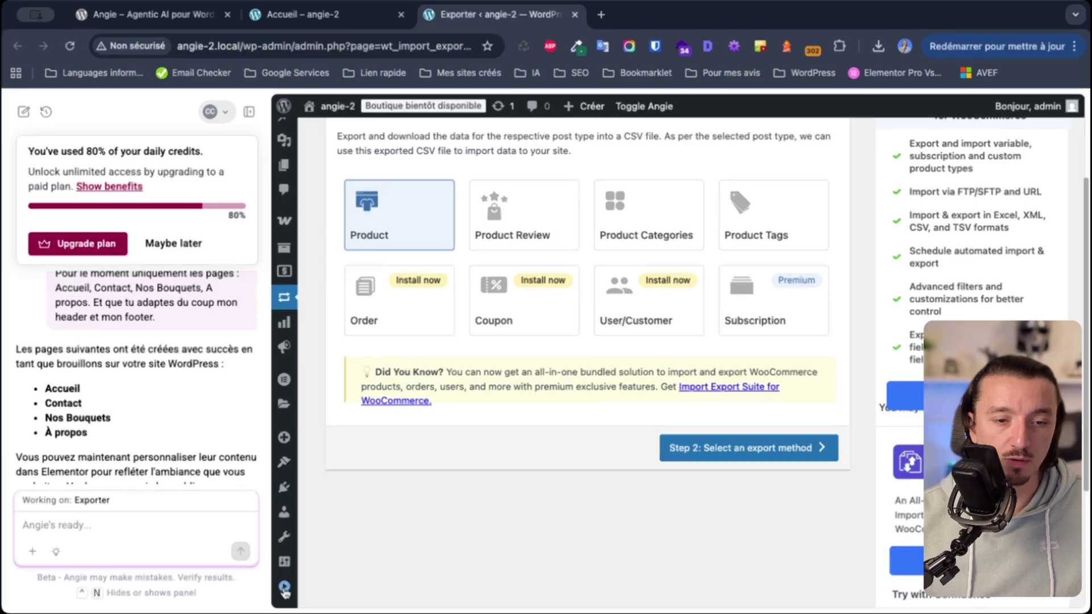
pyautogui.click(285, 589)
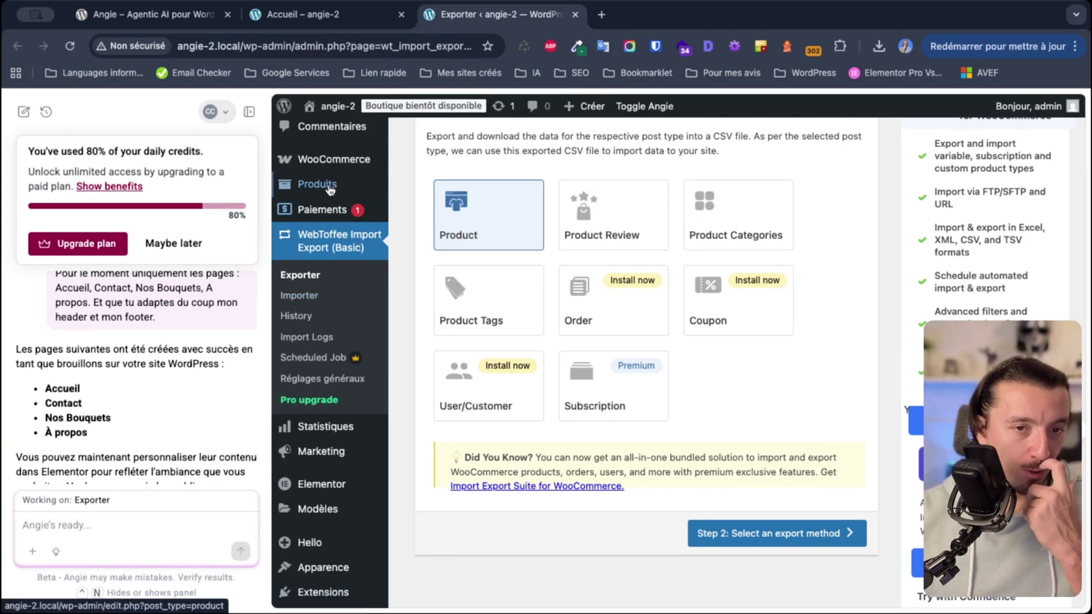
pyautogui.click(327, 159)
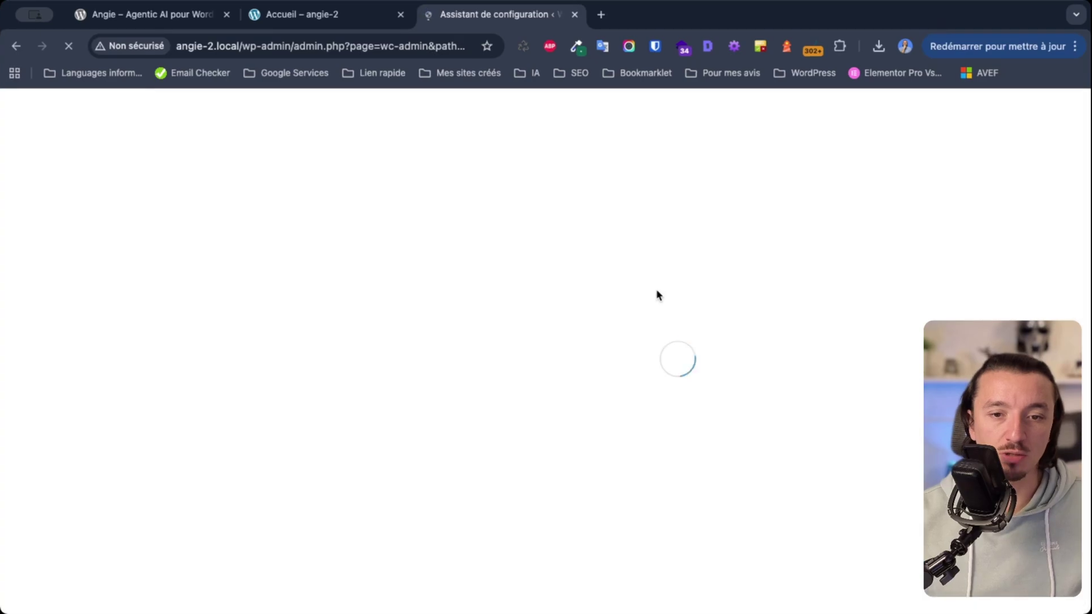
pyautogui.scroll(-5, 504, 386)
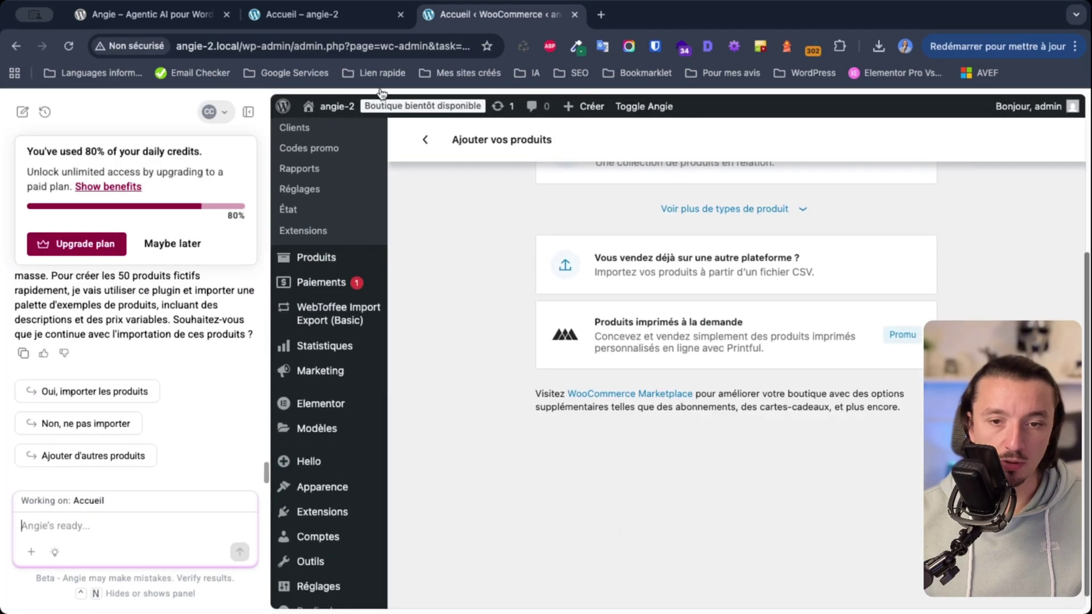
# - Return to Angie's reply on the Accueil page and confirm importing the products
pyautogui.click(290, 17)
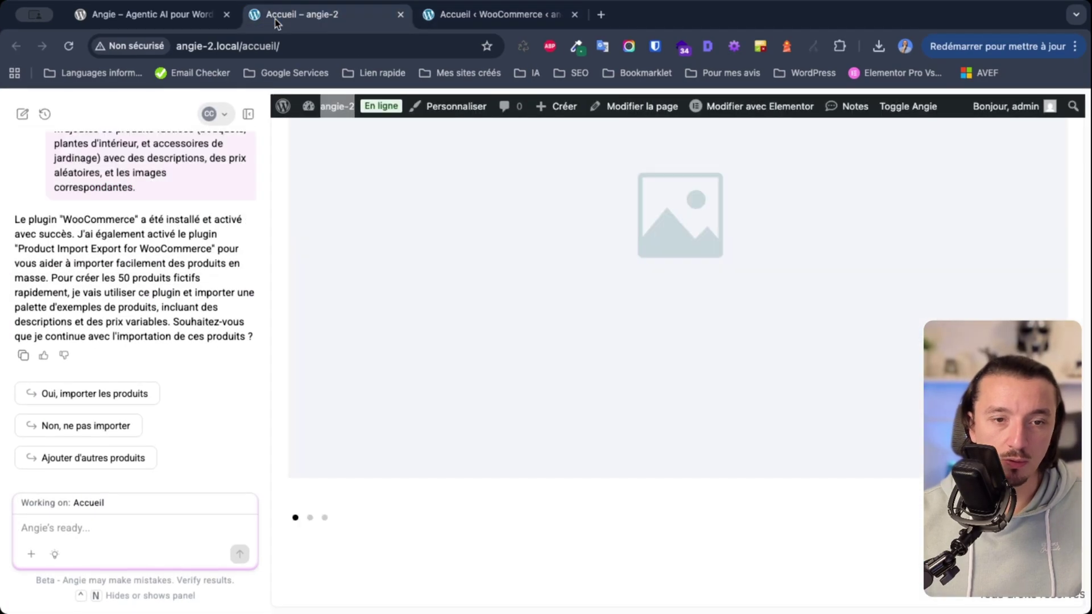
pyautogui.click(94, 393)
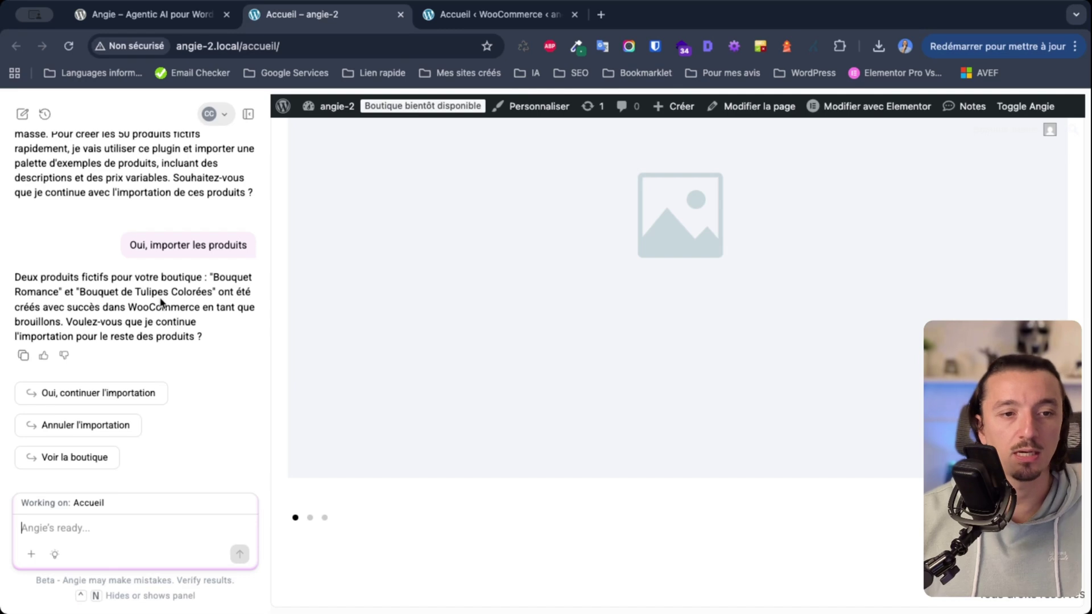
# - Open the WooCommerce product list, dismiss the Elementor AI pop-up, and open the draft product "Bouquet de Tulipes Colorées"
pyautogui.click(502, 22)
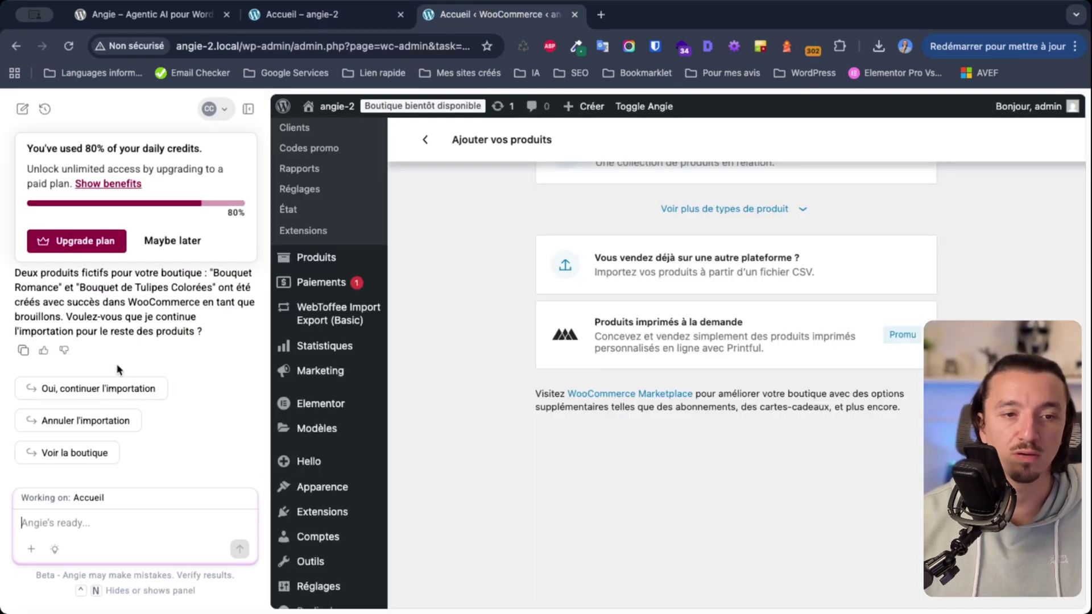
pyautogui.scroll(3, 120, 370)
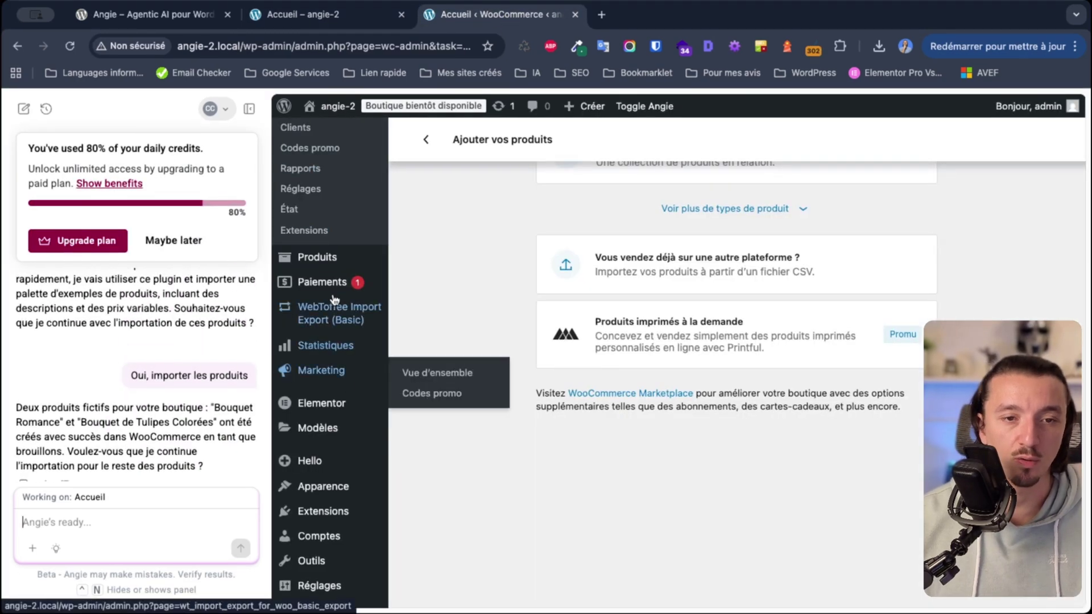
pyautogui.click(329, 266)
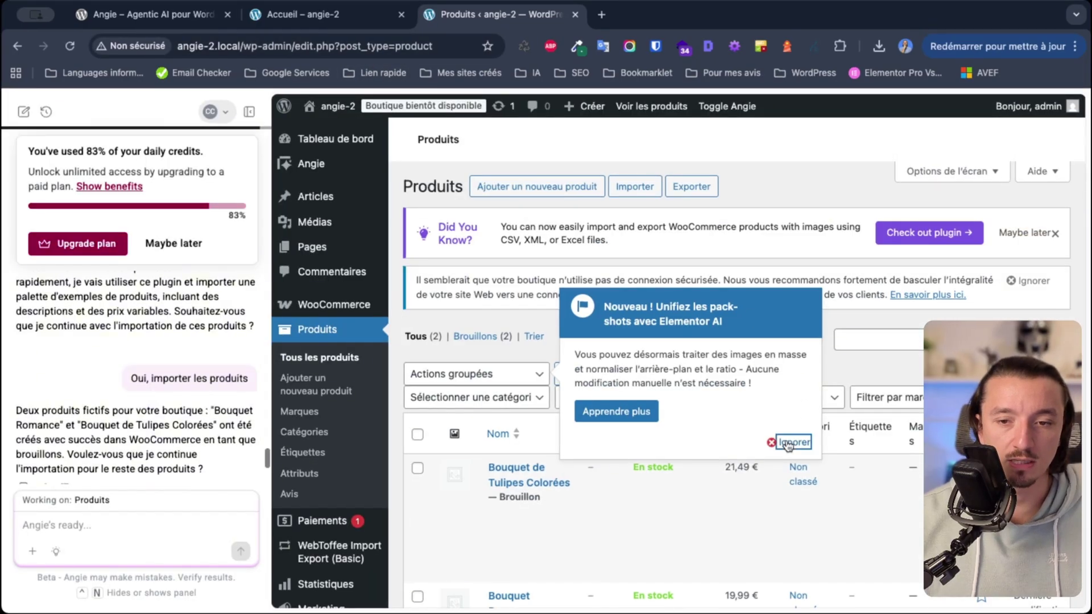
pyautogui.click(788, 442)
pyautogui.scroll(-2, 786, 444)
pyautogui.scroll(-1, 787, 442)
pyautogui.click(514, 364)
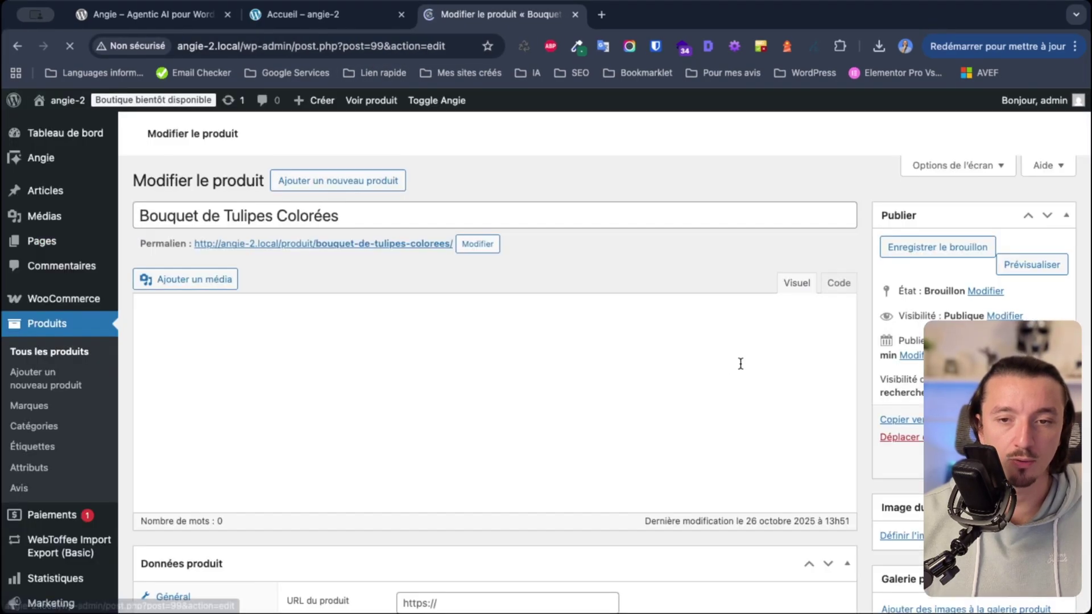
# - Review the description, product data and image sections of the draft product "Bouquet de Tulipes Colorées"
pyautogui.scroll(-15, 645, 497)
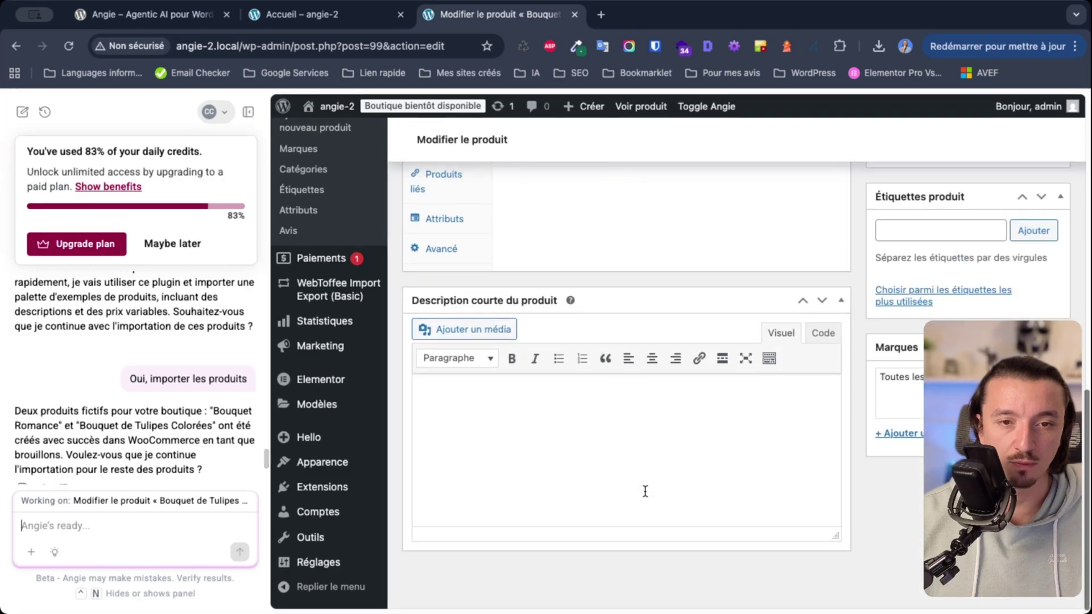
pyautogui.scroll(7, 643, 491)
pyautogui.scroll(2, 887, 433)
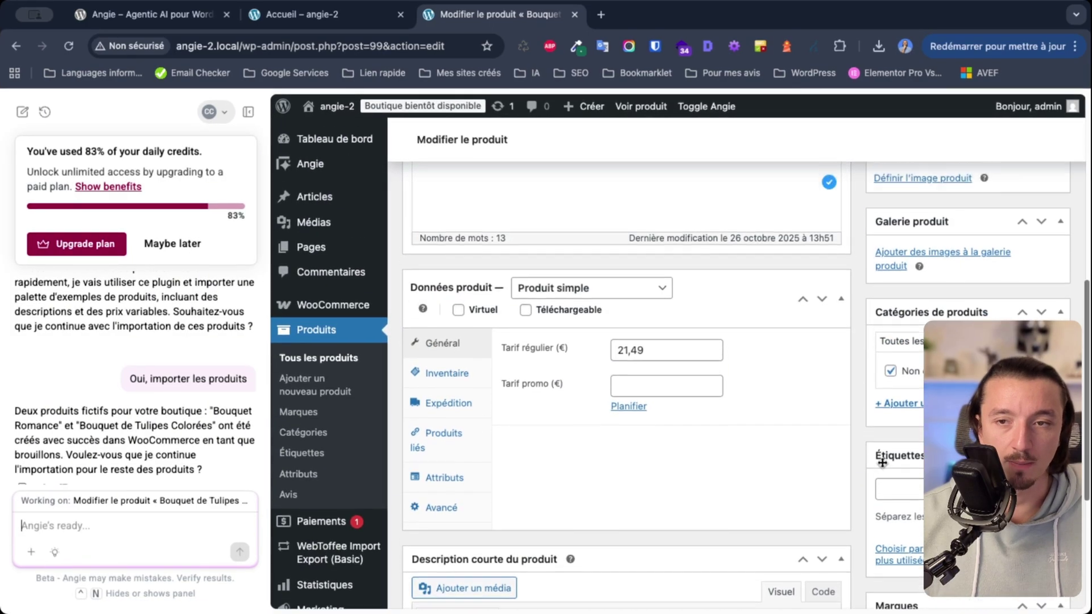
pyautogui.scroll(2, 902, 330)
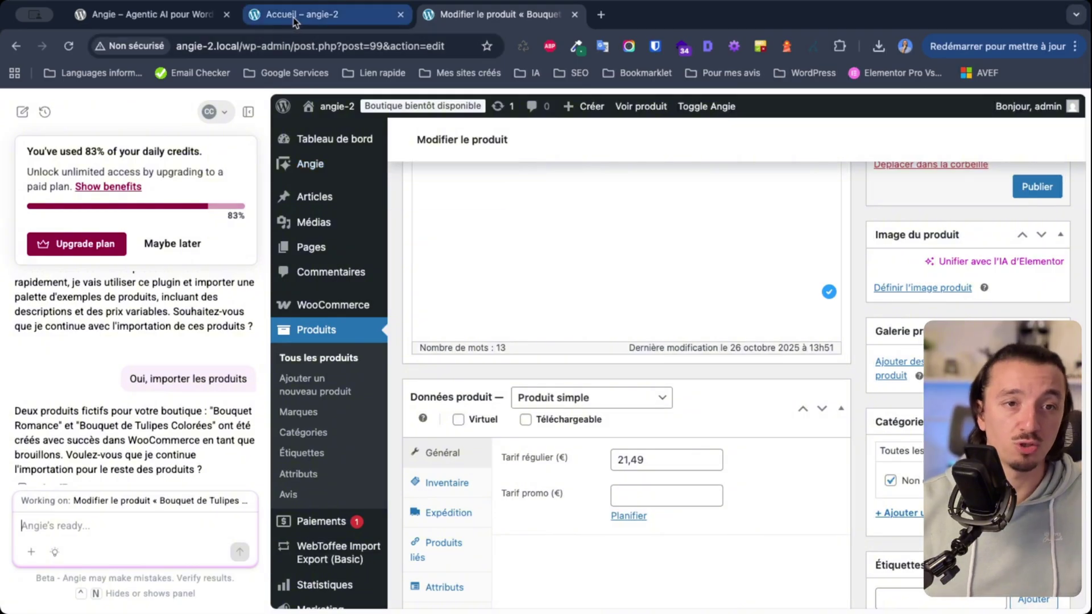
# - Return to Angie's chat on the Accueil page and ask "Peux-tu m'ajouter des images générées à ces produits ?"
pyautogui.click(291, 16)
pyautogui.click(114, 532)
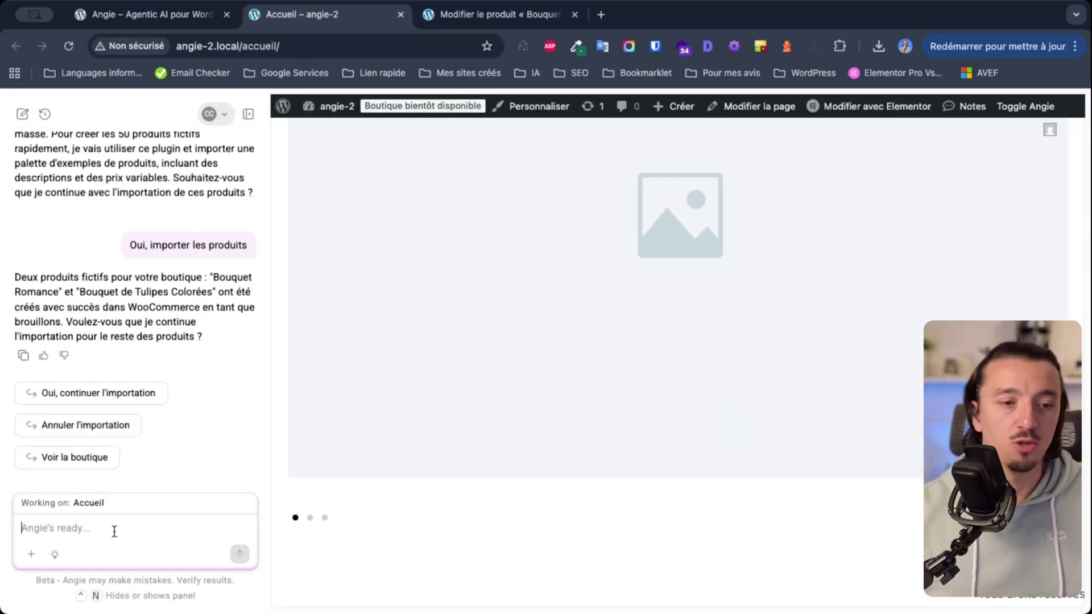
pyautogui.write('Peux')
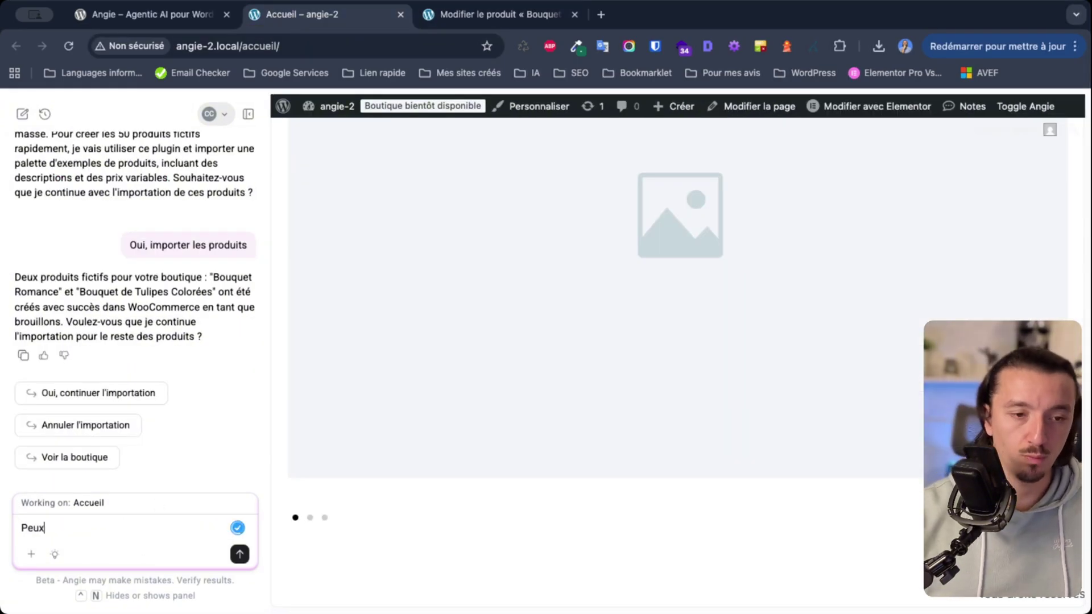
pyautogui.press('BackSpace')
pyautogui.write('-tu m')
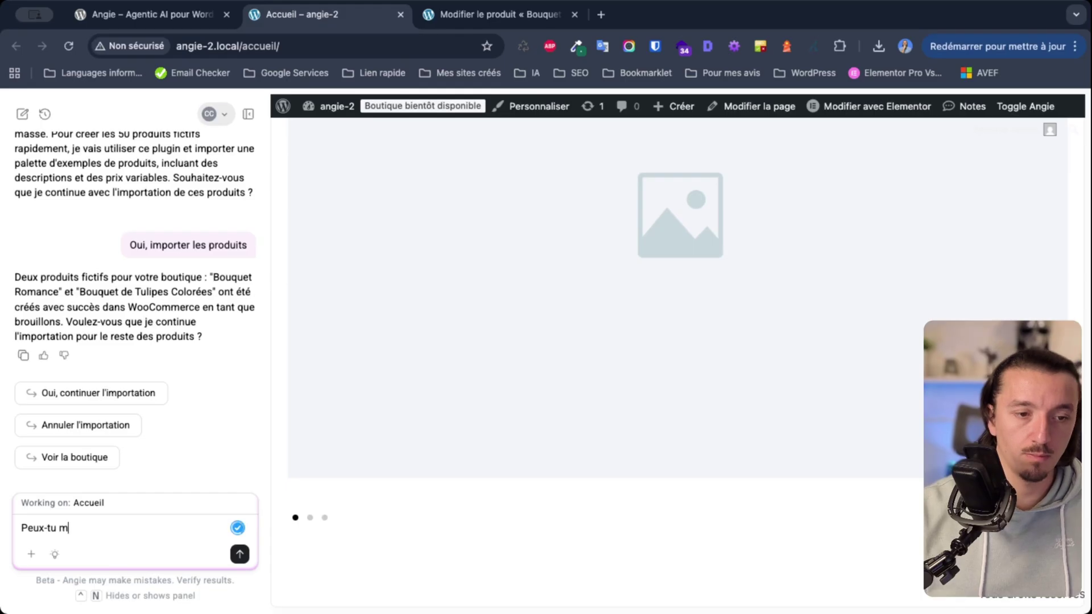
pyautogui.write("'ajouter des images généré")
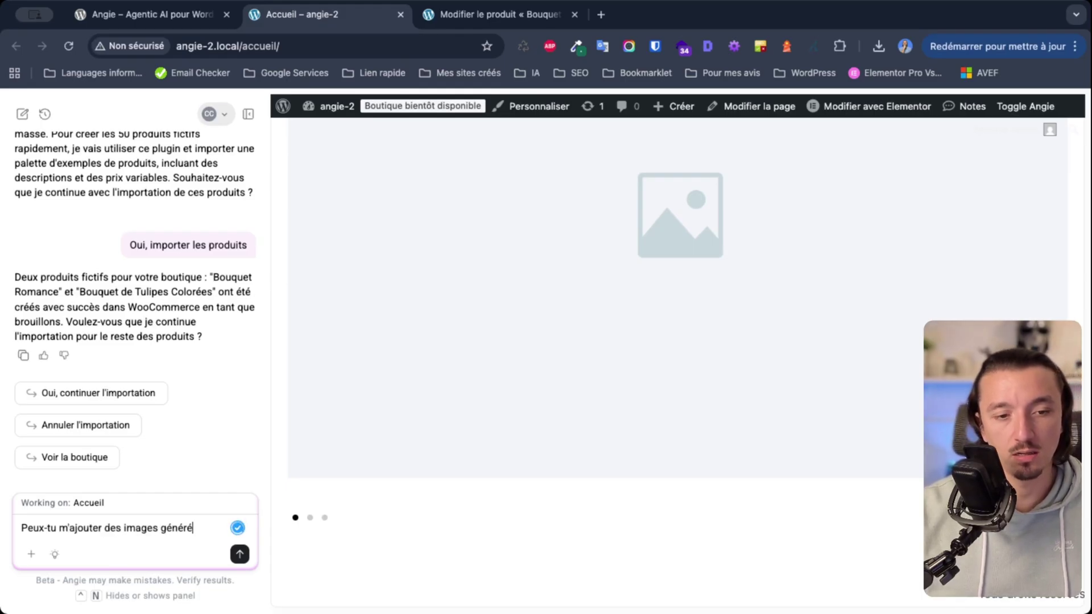
pyautogui.write('es à')
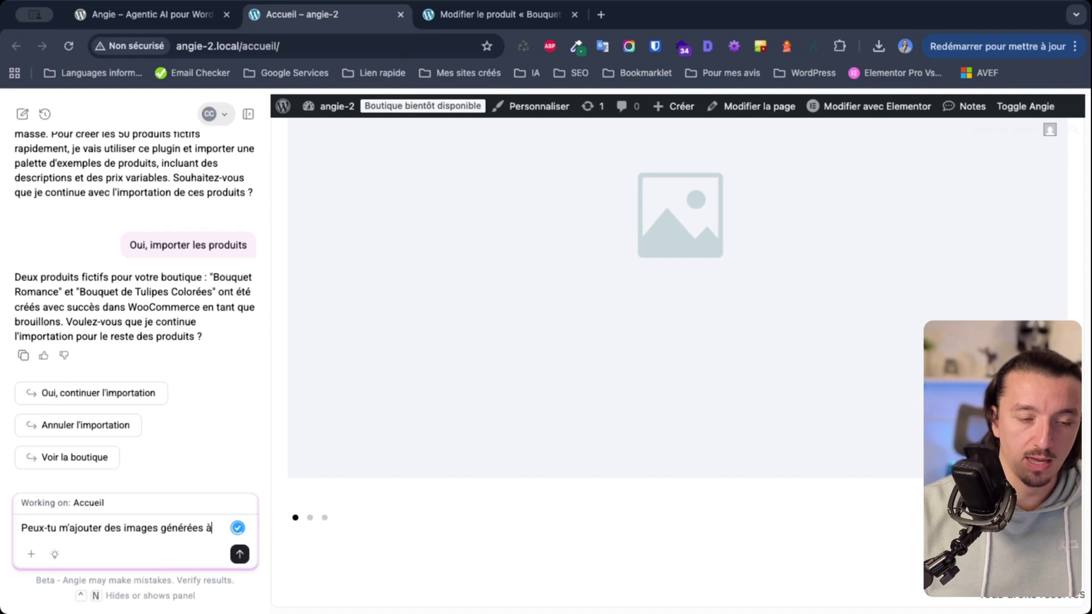
pyautogui.write(' ces produits ?')
pyautogui.press('Return')
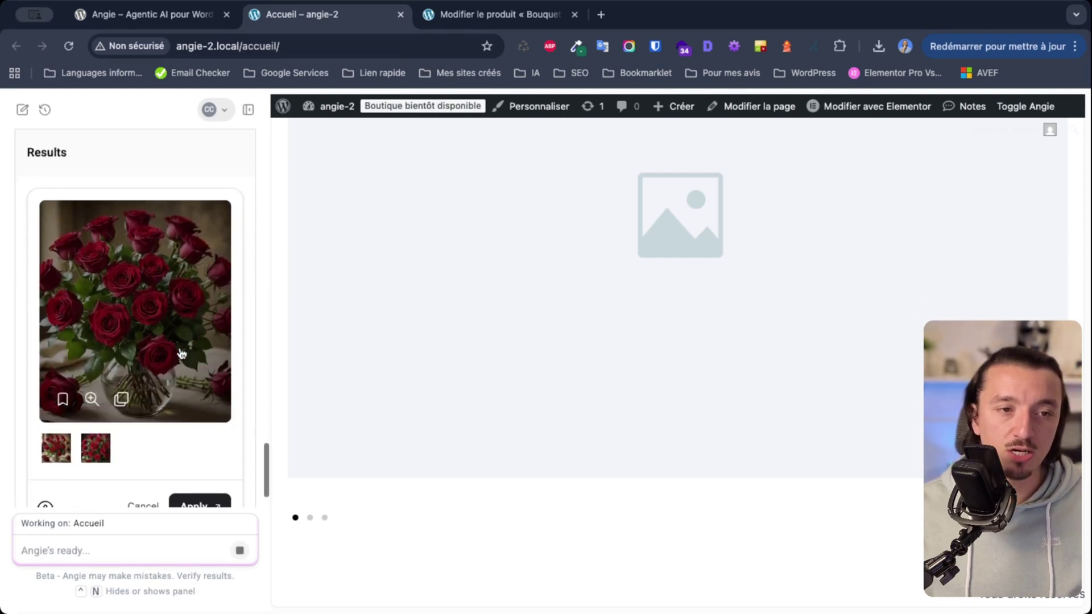
# - Review the generated red rose bouquet image in Angie's results and apply it
pyautogui.scroll(-5, 147, 190)
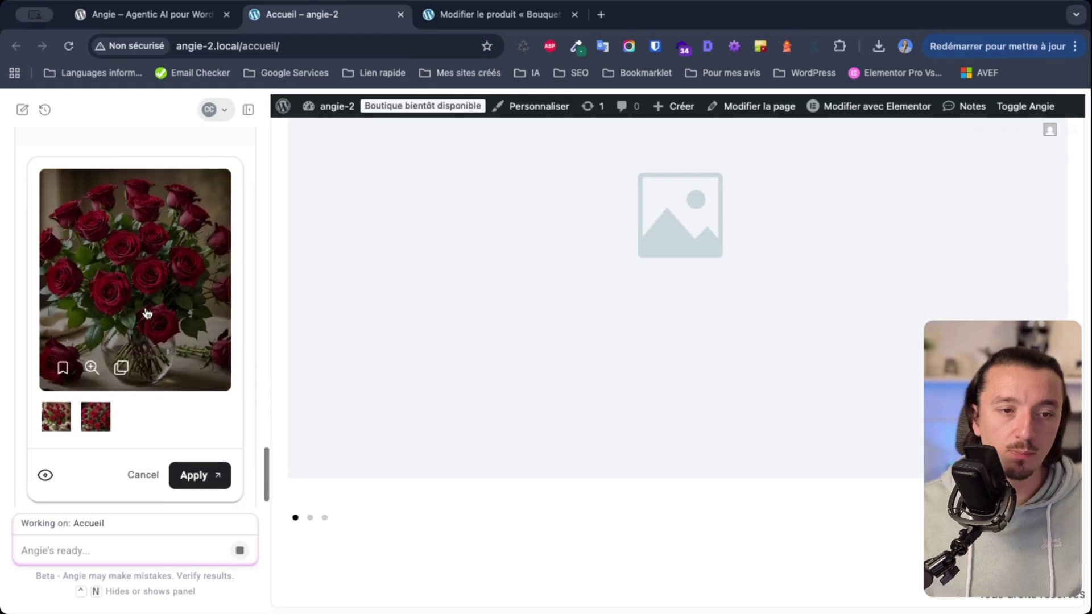
pyautogui.click(198, 448)
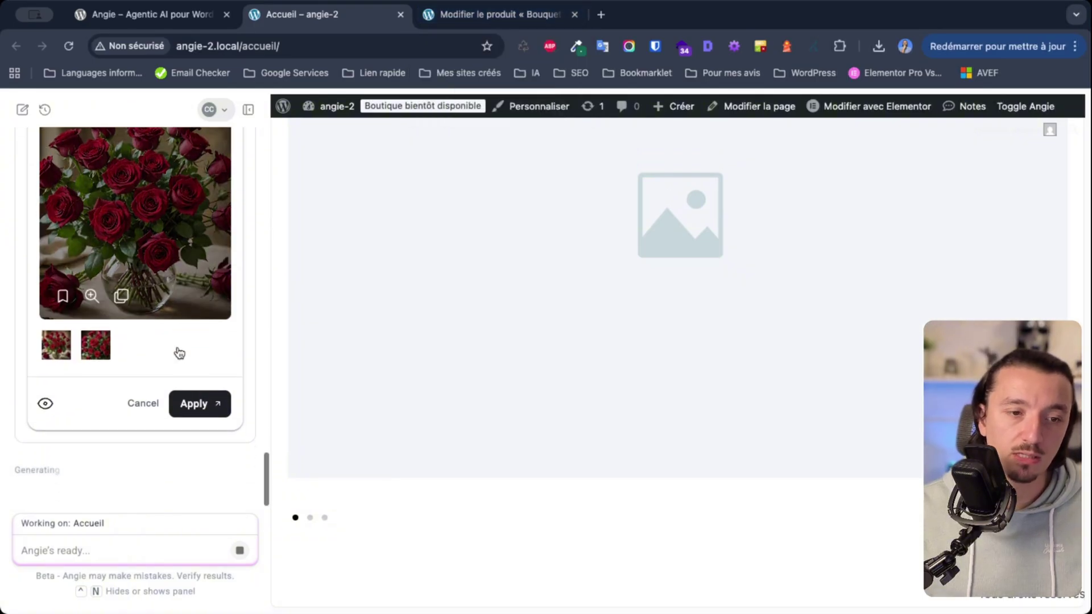
pyautogui.doubleClick(36, 469)
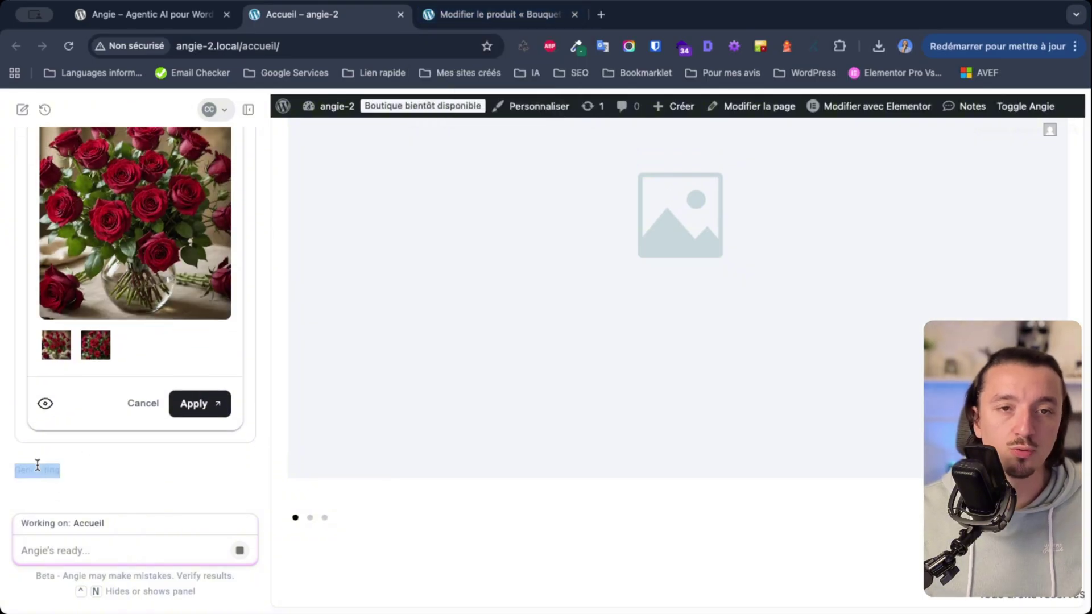
# - Check the tulip product's edit page for an added image, and return to the Accueil page to read Angie's reply
pyautogui.click(479, 22)
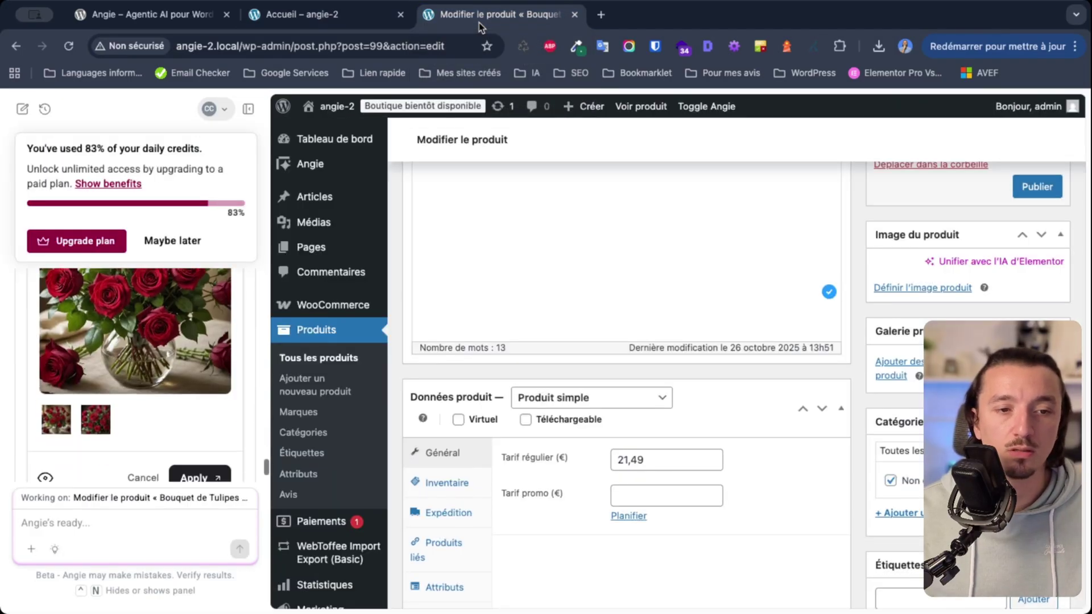
pyautogui.scroll(-10, 525, 453)
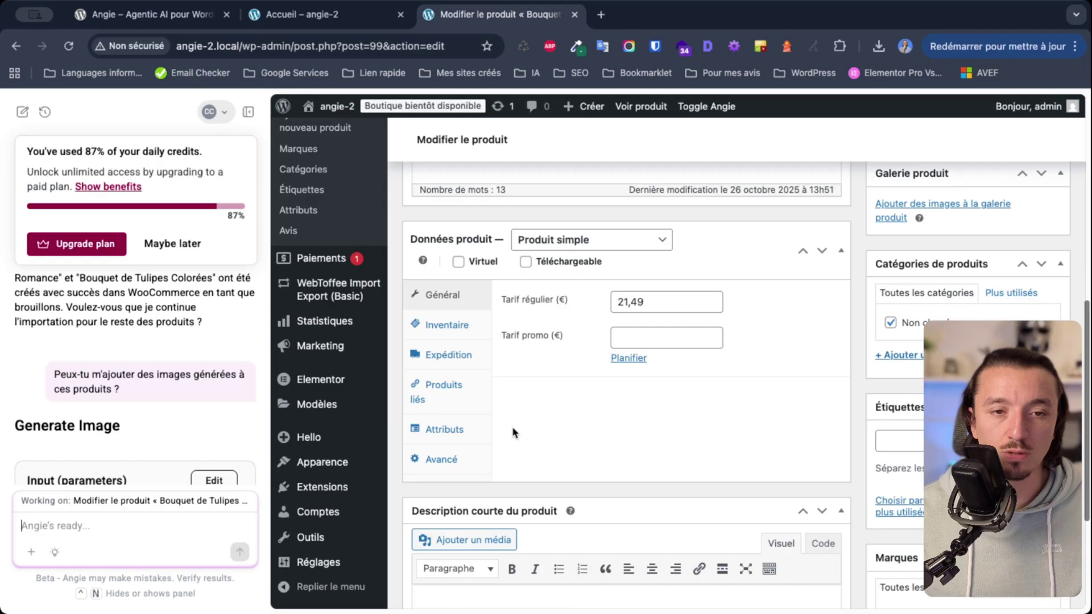
pyautogui.click(323, 22)
pyautogui.click(199, 403)
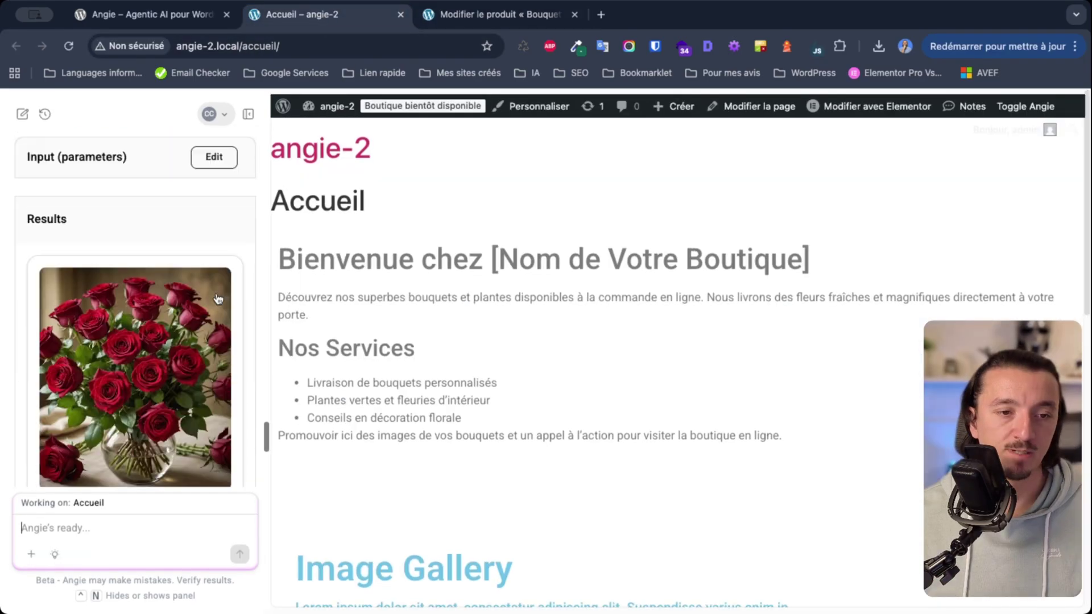
pyautogui.scroll(-3, 348, 368)
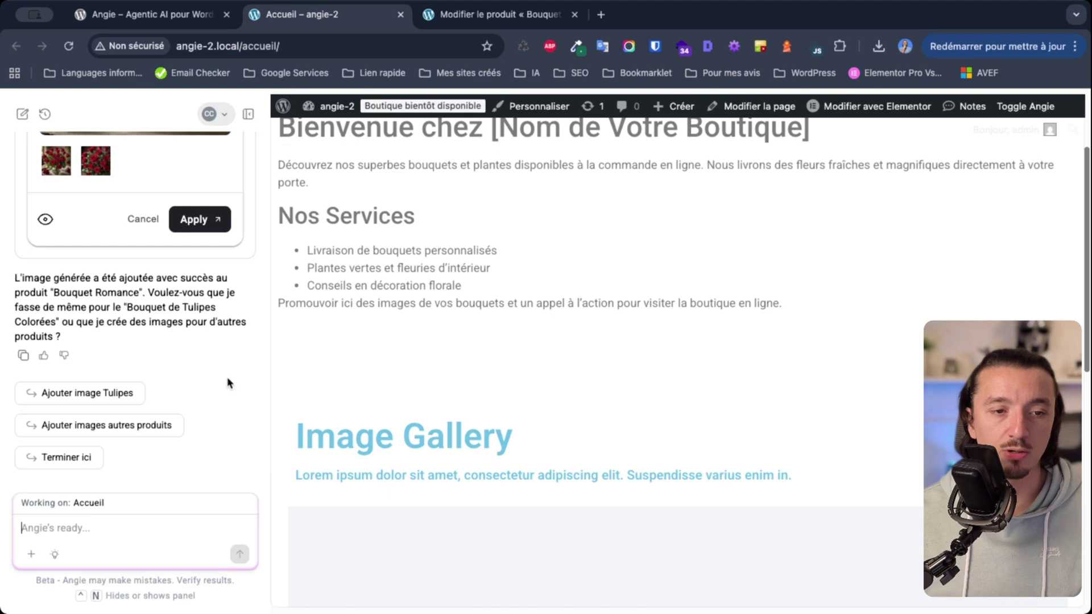
pyautogui.scroll(2, 231, 381)
# - Reload the "Bouquet de Tulipes Colorées" edit page and inspect its description and product image section
pyautogui.click(536, 17)
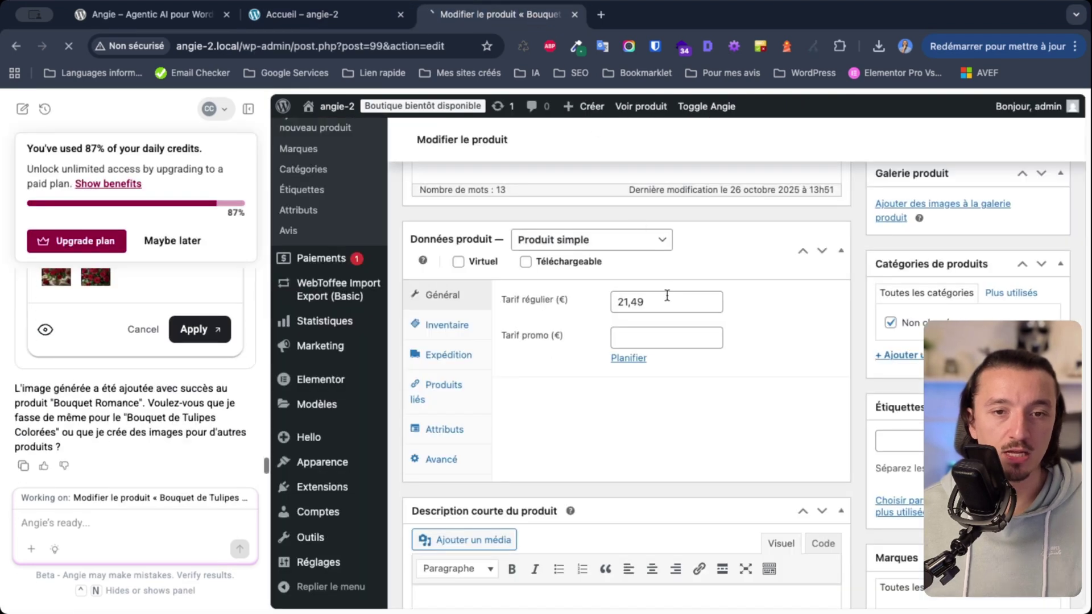
pyautogui.scroll(-5, 667, 295)
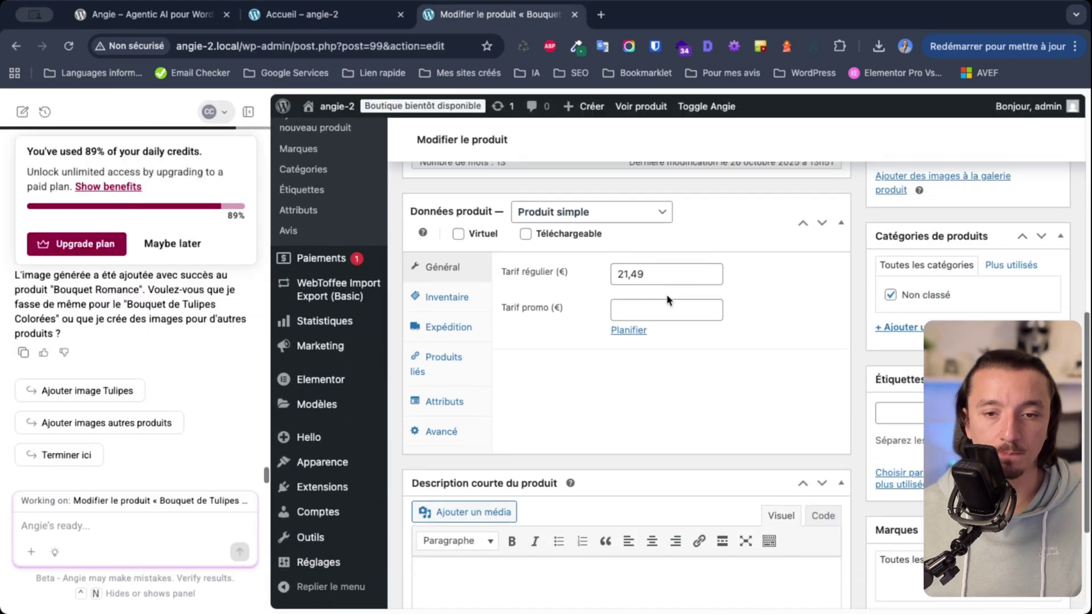
pyautogui.scroll(10, 668, 296)
pyautogui.scroll(-2, 888, 363)
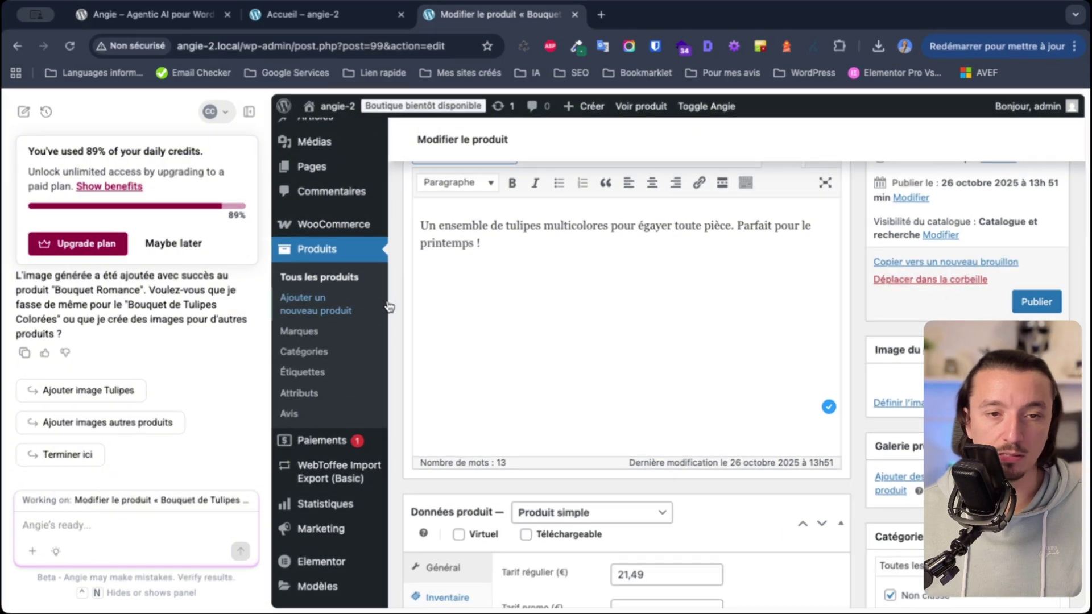
# - Open "Bouquet Romance" from the full product list and review its image, description and price
pyautogui.click(319, 277)
pyautogui.scroll(-3, 545, 368)
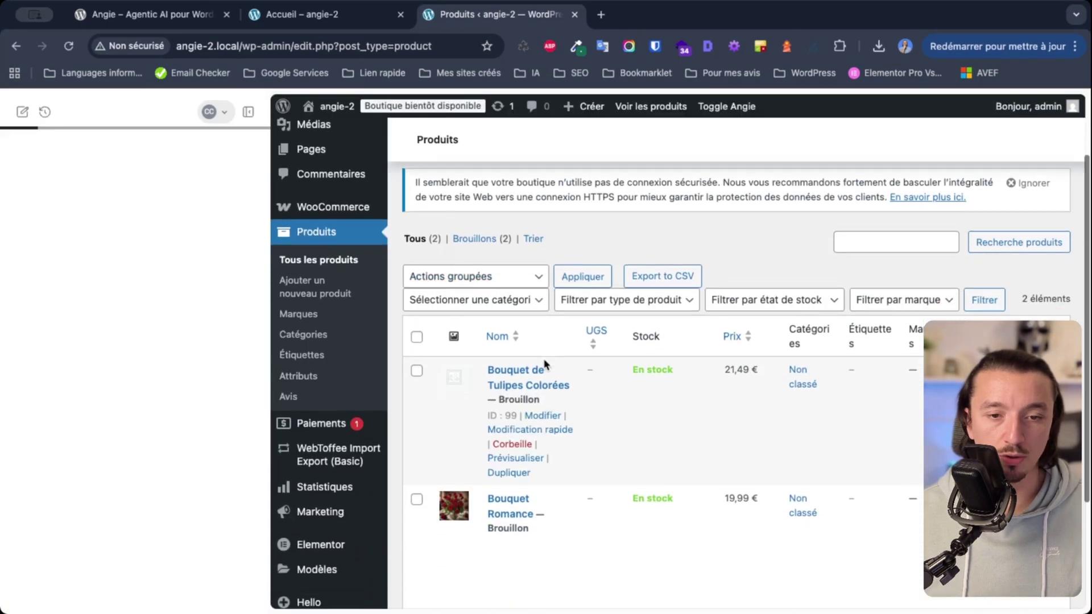
pyautogui.click(443, 502)
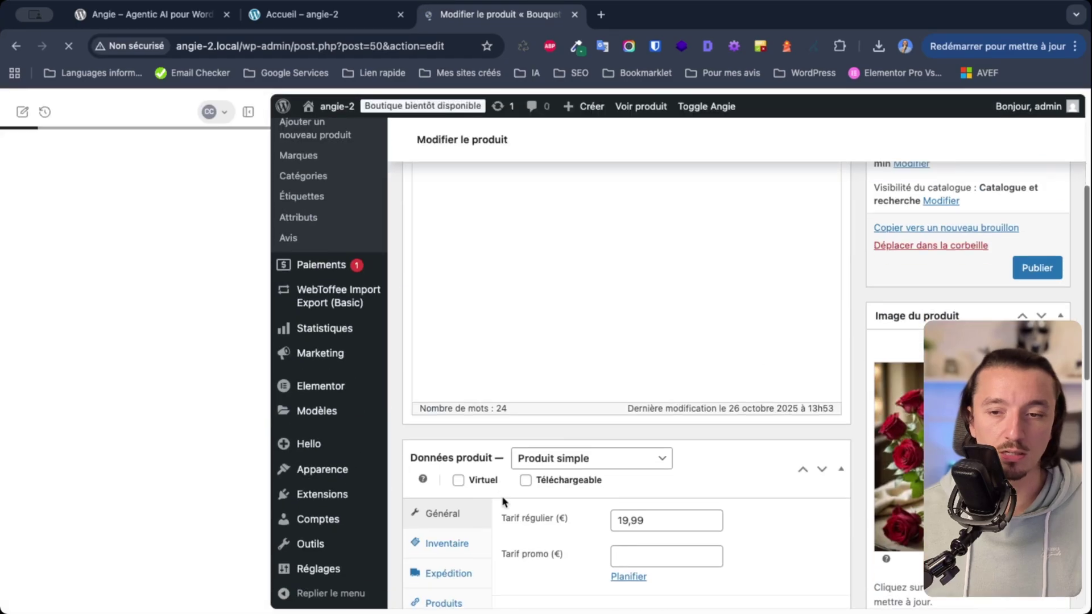
pyautogui.scroll(1, 547, 399)
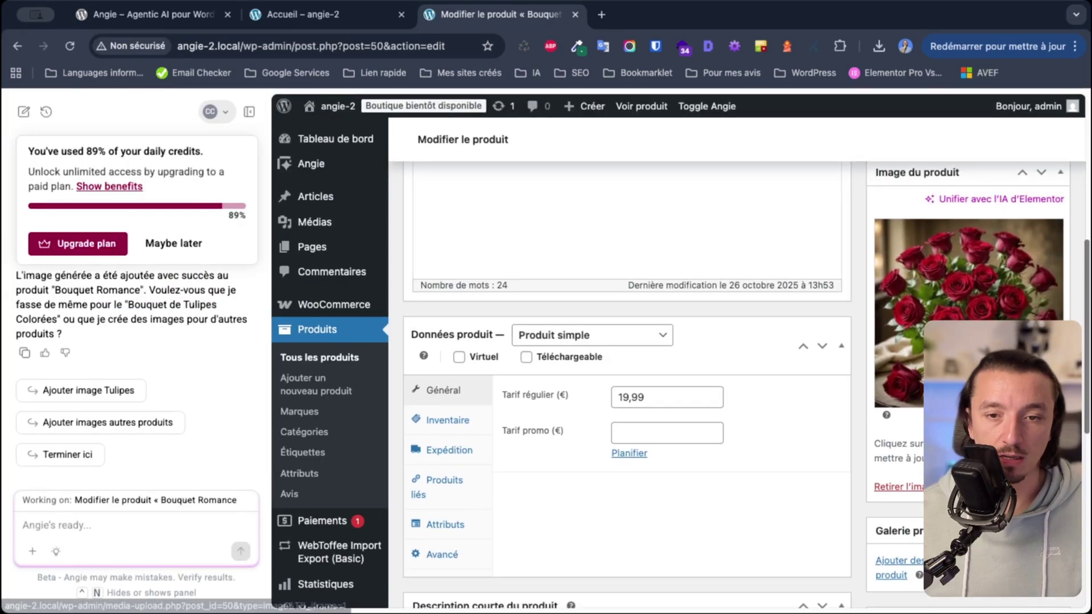
pyautogui.scroll(-5, 547, 399)
pyautogui.scroll(9, 546, 398)
pyautogui.scroll(-5, 626, 370)
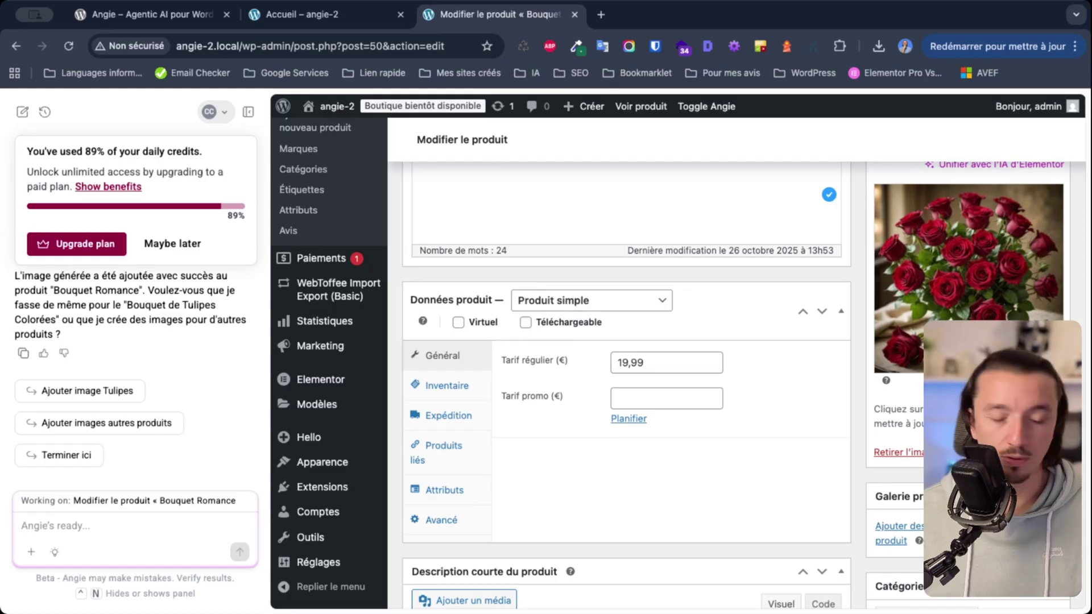
pyautogui.hotkey('ctrl', 'shift', 'Tab')
pyautogui.click(225, 114)
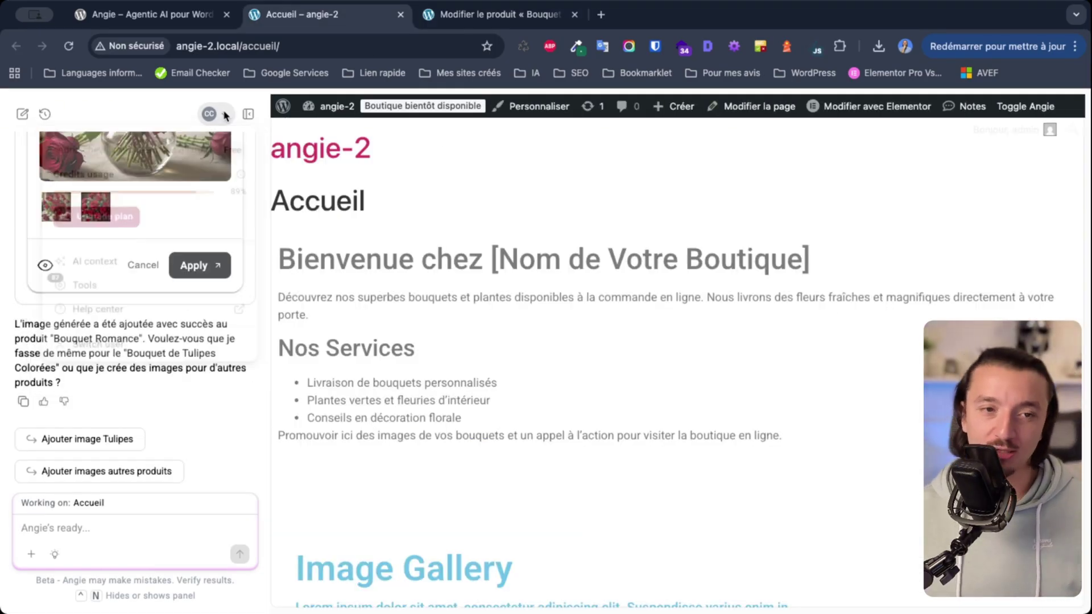
pyautogui.click(490, 15)
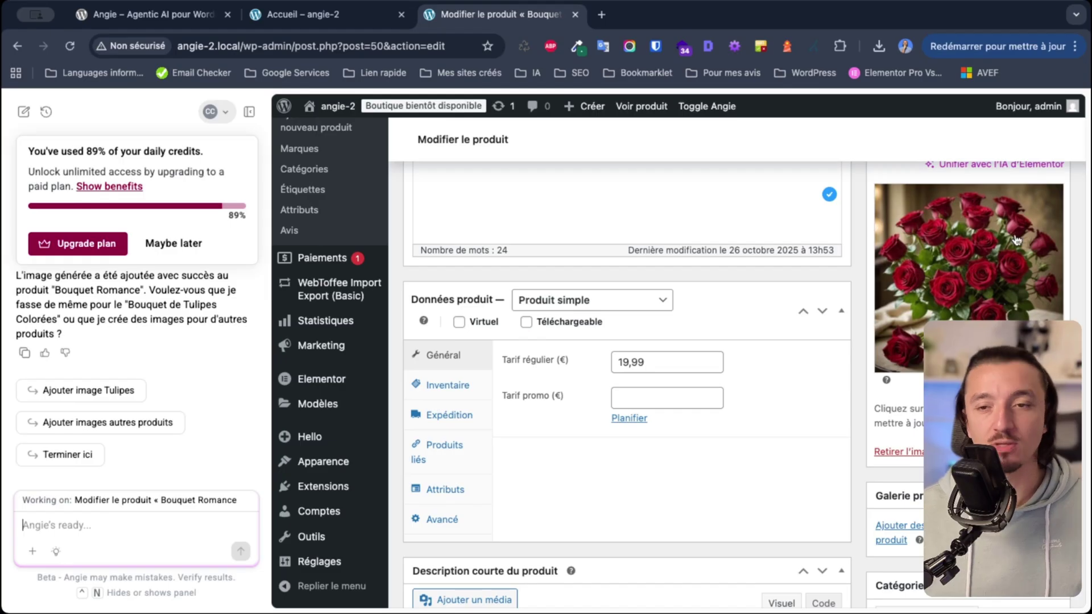
pyautogui.scroll(-3, 455, 387)
pyautogui.scroll(5, 457, 297)
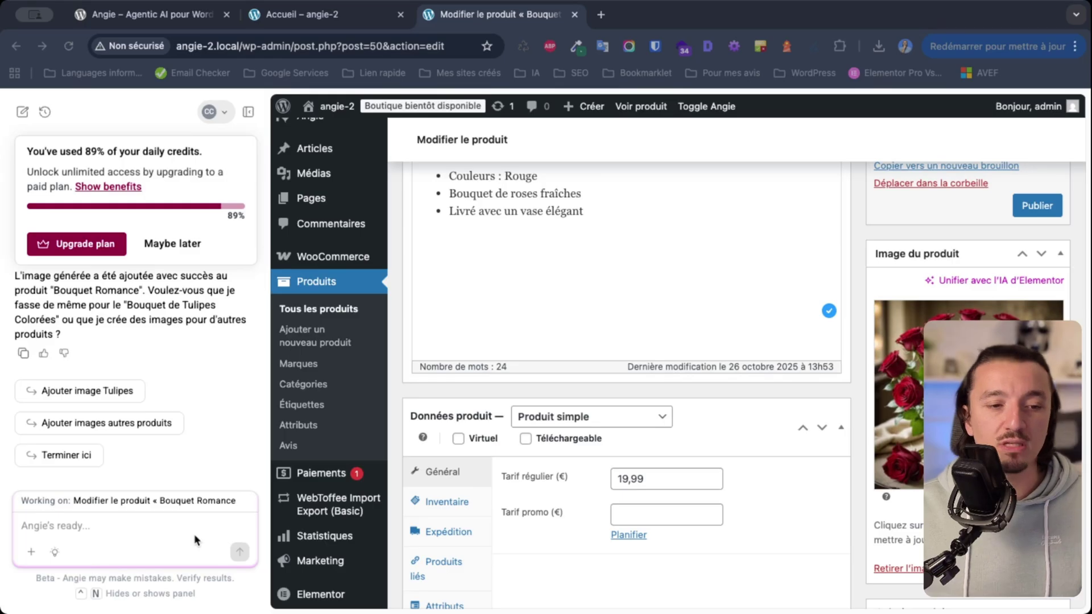
# - Ask Angie on the Accueil page to add a user for the shop assistant with the Éditeur role, using a fictitious email
pyautogui.click(337, 16)
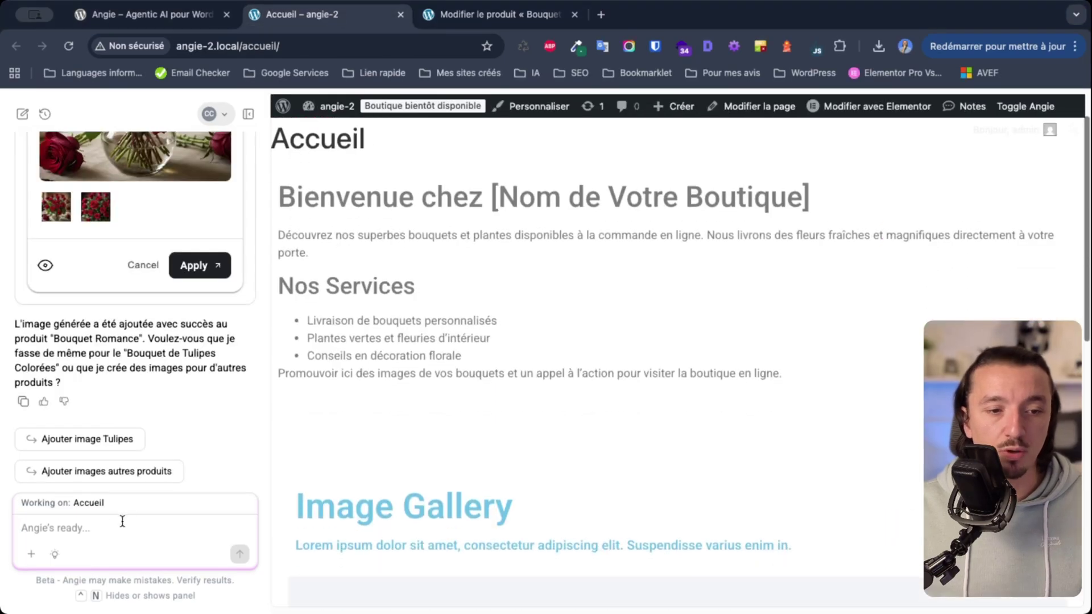
pyautogui.write("J'ai embauché une assistante pour la boutique. Ajoute un nouvel utilisateur nommé 'Marie' avec le rôle d'Éditeur.")
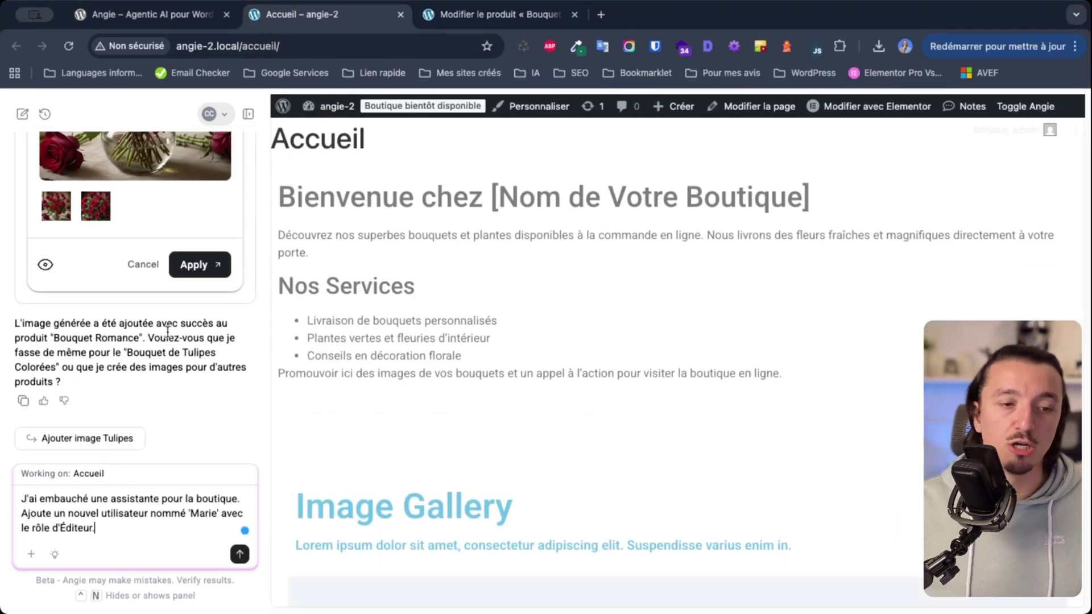
pyautogui.press('Return')
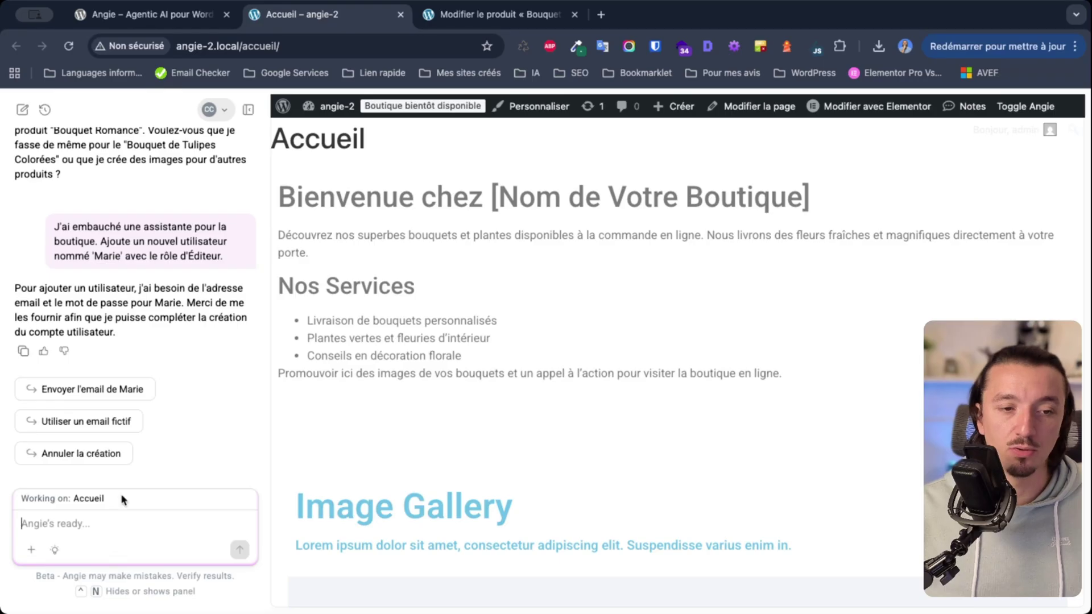
pyautogui.click(96, 430)
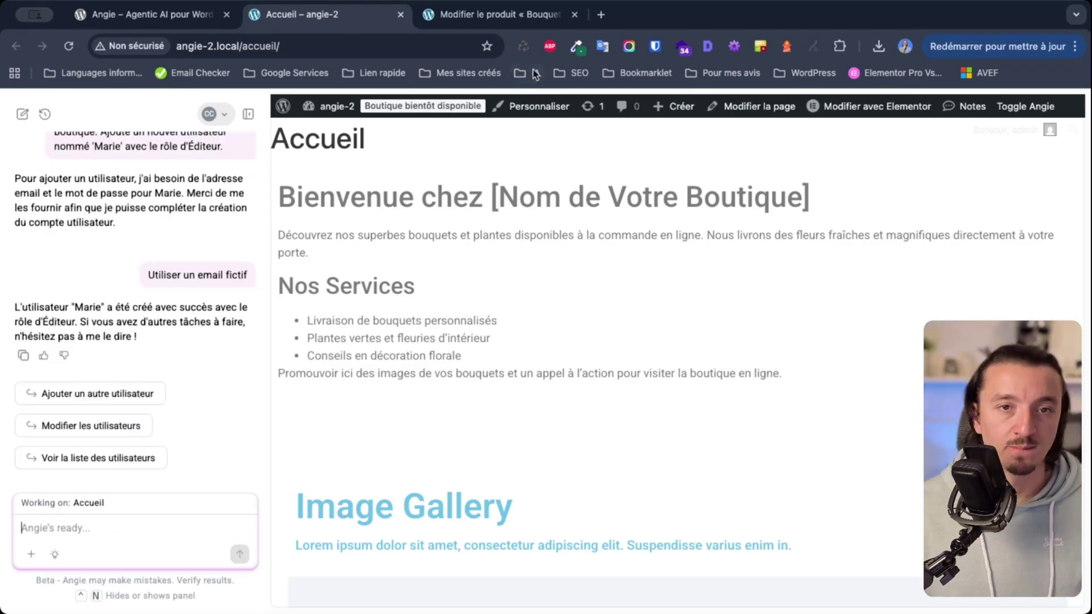
# - Open the WordPress user accounts list from the product edit page to check the assistant's new account
pyautogui.click(500, 14)
pyautogui.click(319, 14)
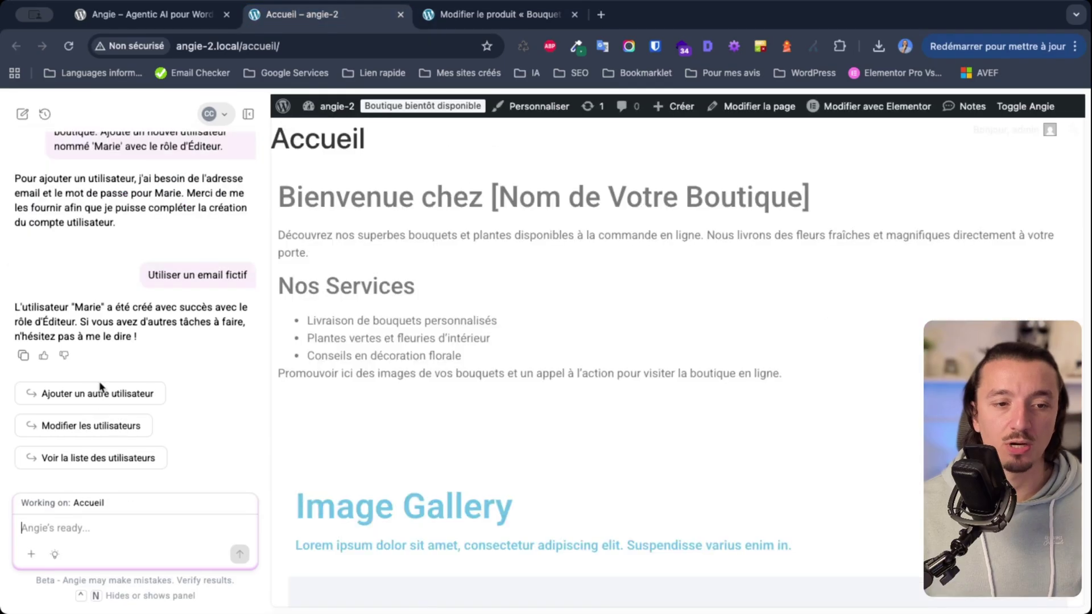
pyautogui.click(500, 14)
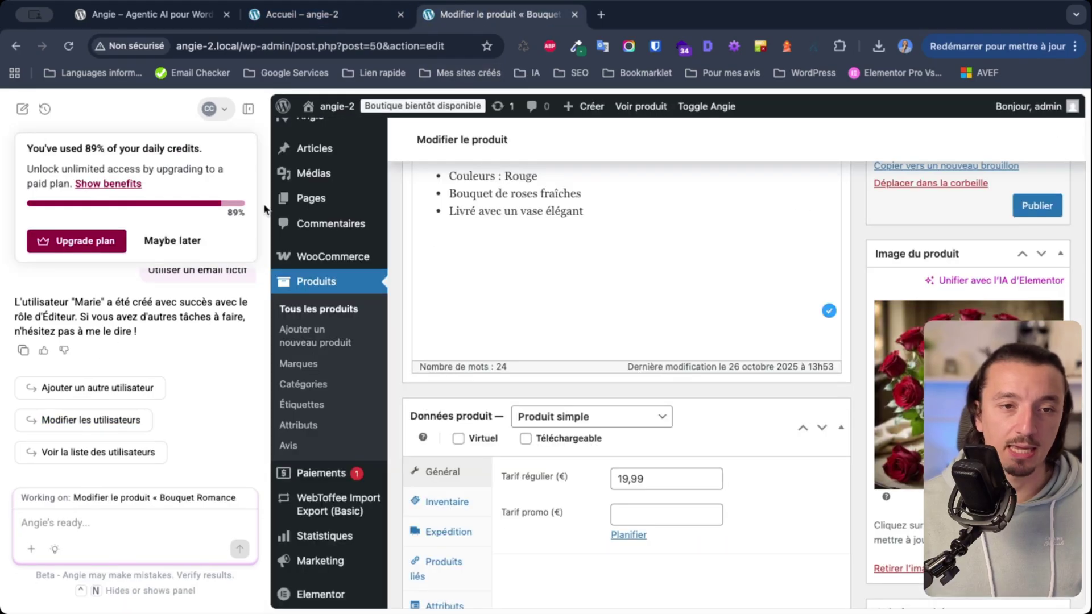
pyautogui.scroll(3, 316, 227)
pyautogui.moveTo(317, 222)
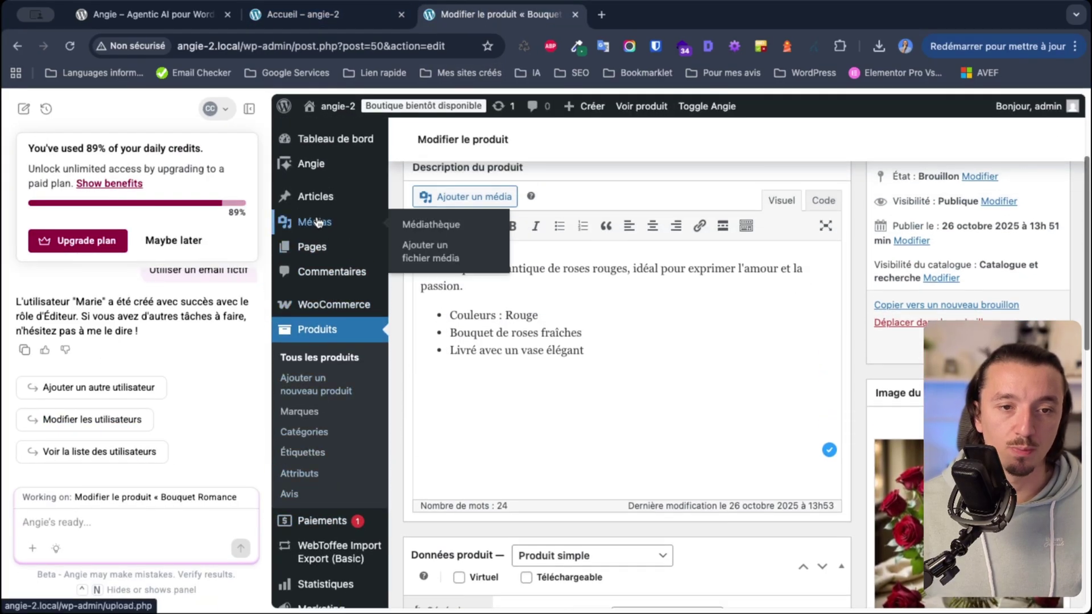
pyautogui.scroll(-3, 317, 271)
pyautogui.scroll(-3, 325, 512)
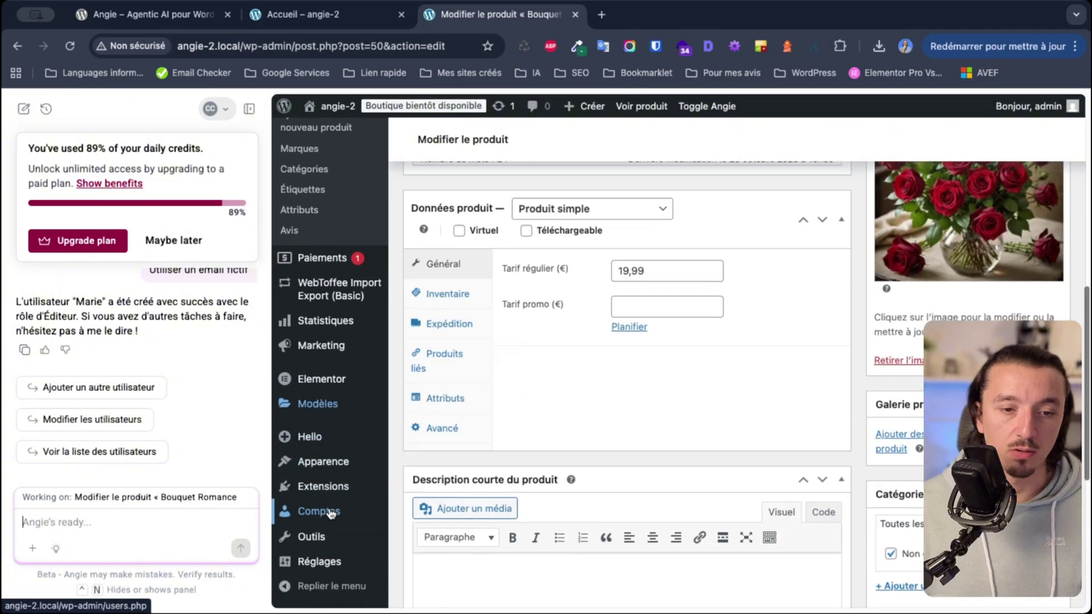
pyautogui.click(329, 512)
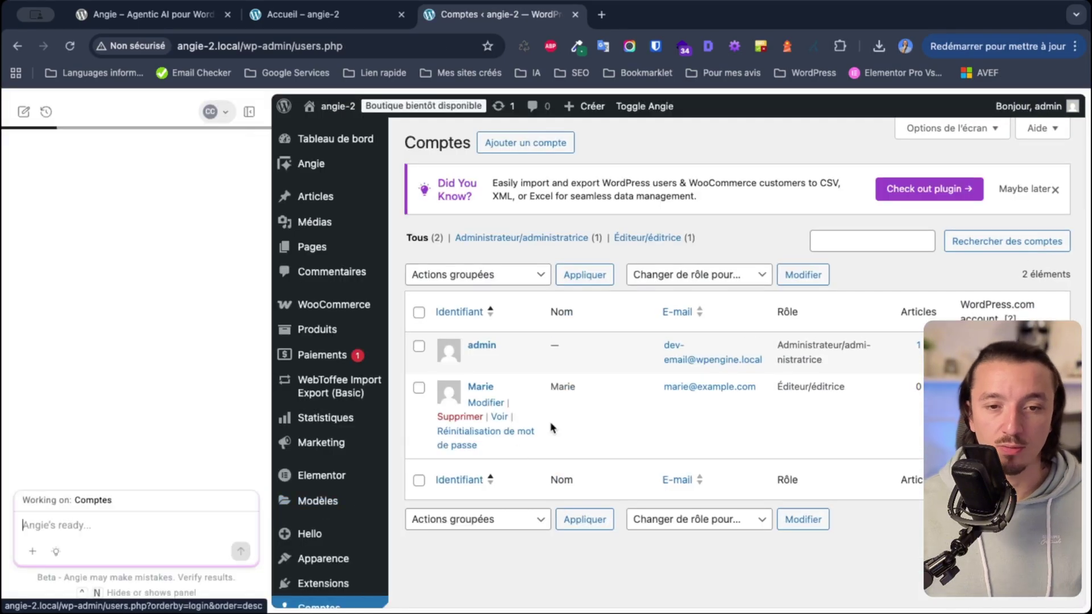
# - Open the shop assistant's user account and review its contact e-mail, profile details and account management options
pyautogui.click(482, 387)
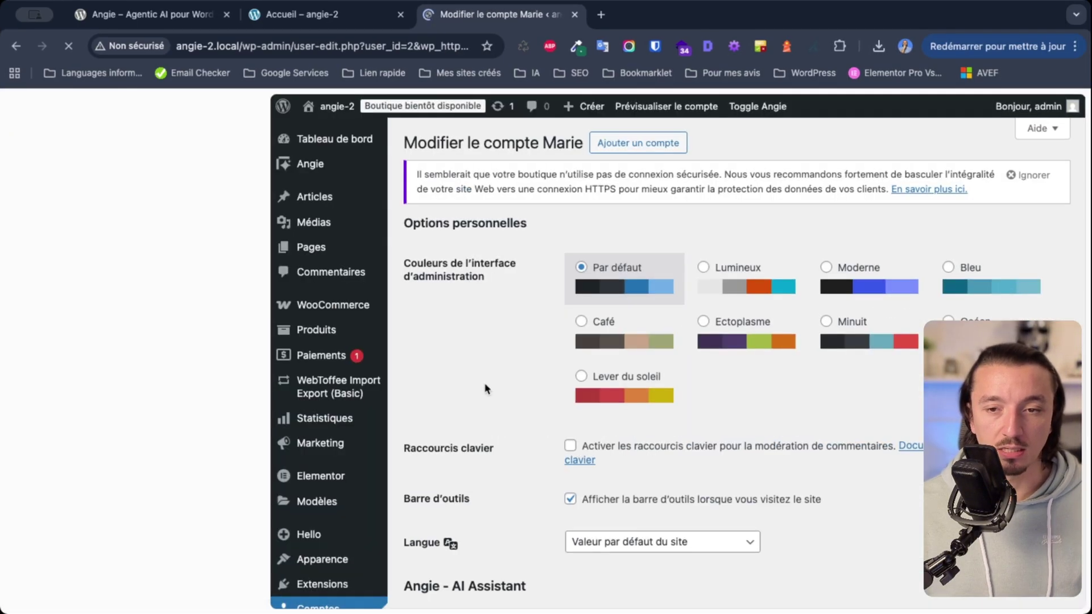
pyautogui.scroll(-10, 486, 389)
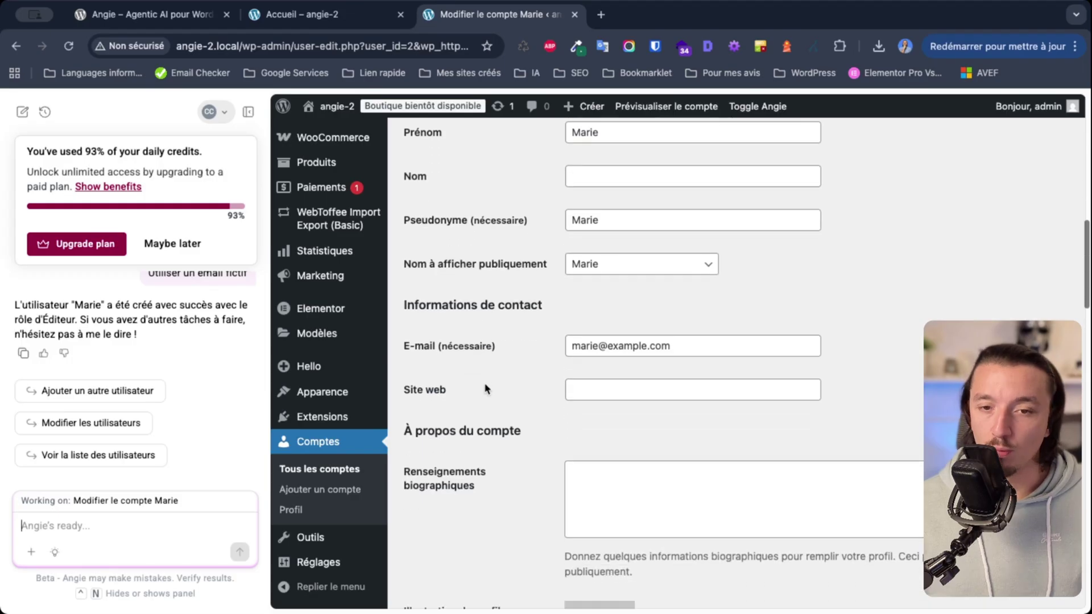
pyautogui.scroll(-3, 486, 390)
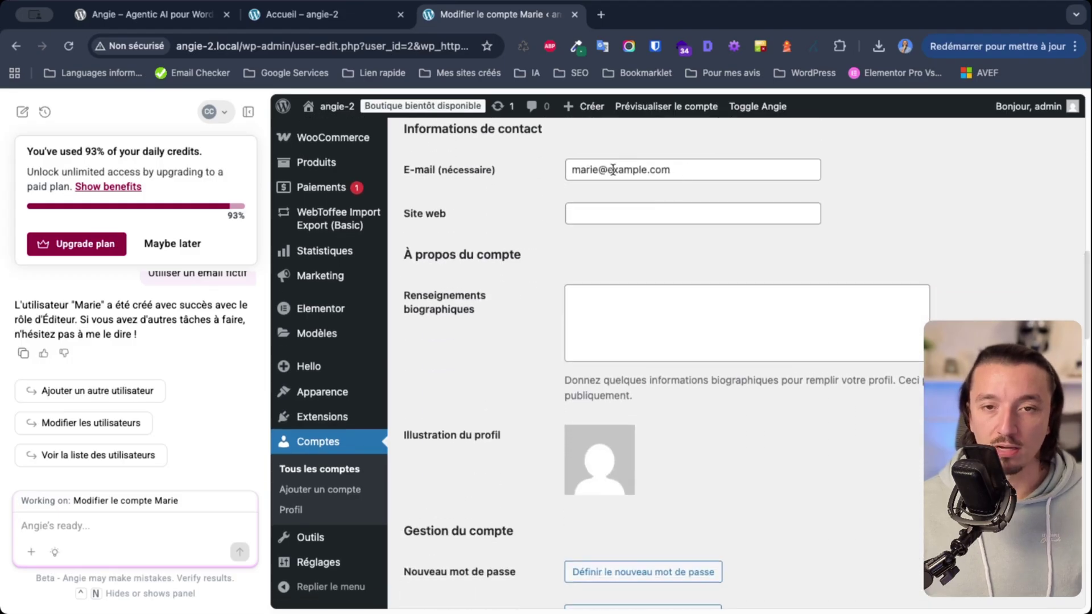
pyautogui.doubleClick(612, 169)
pyautogui.scroll(-6, 593, 307)
pyautogui.scroll(5, 592, 310)
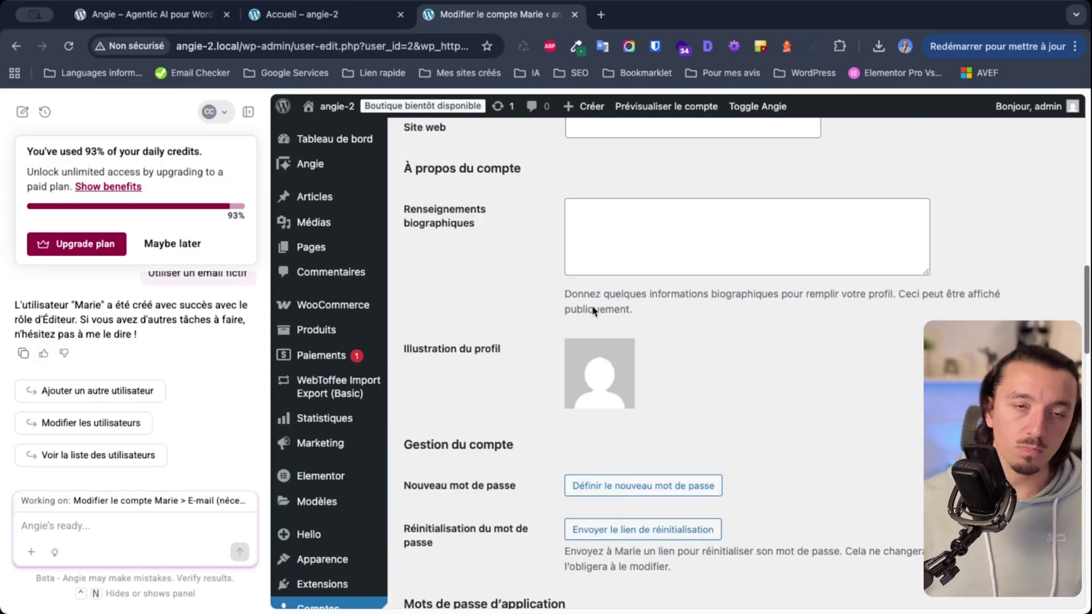
pyautogui.scroll(1, 592, 310)
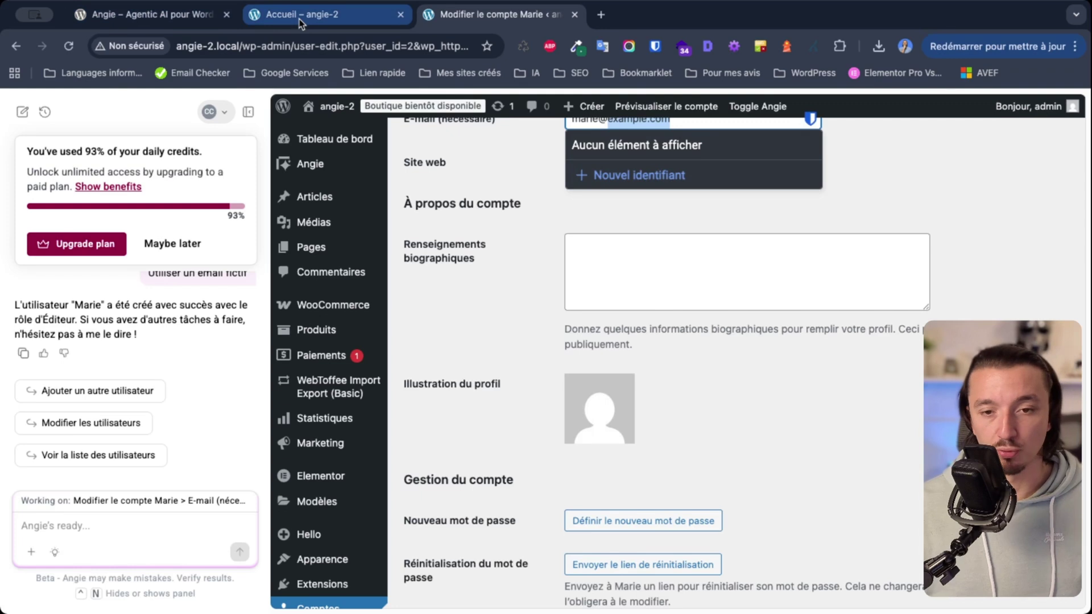
# - Ask Angie on the Accueil page "Peux-tu m'aider à sécuriser mon site WordPress ?"
pyautogui.click(300, 19)
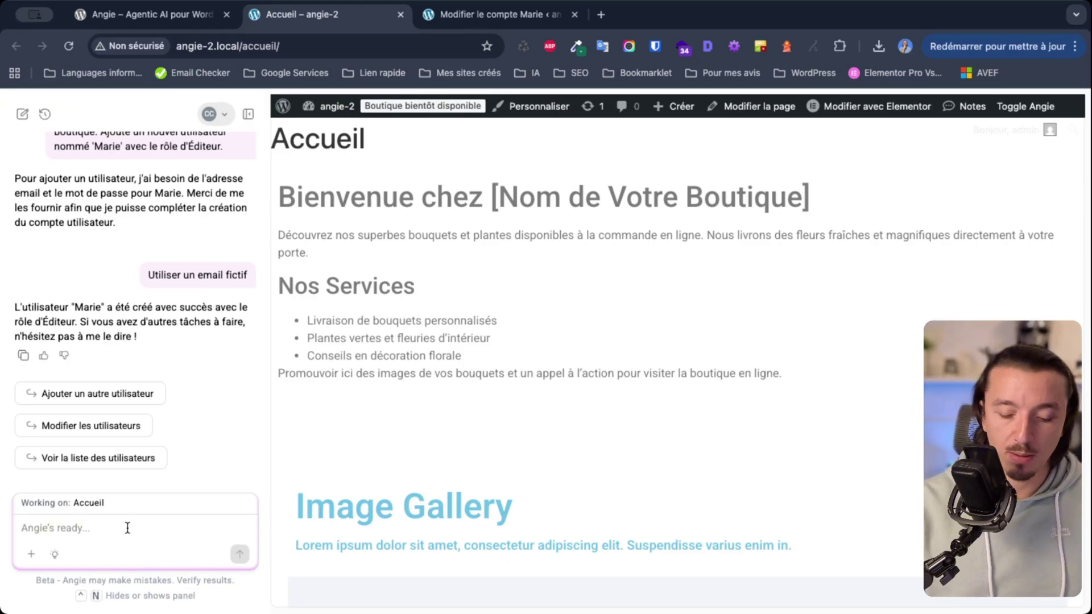
pyautogui.write("Peux-tu m'aider à sécuriser mon site")
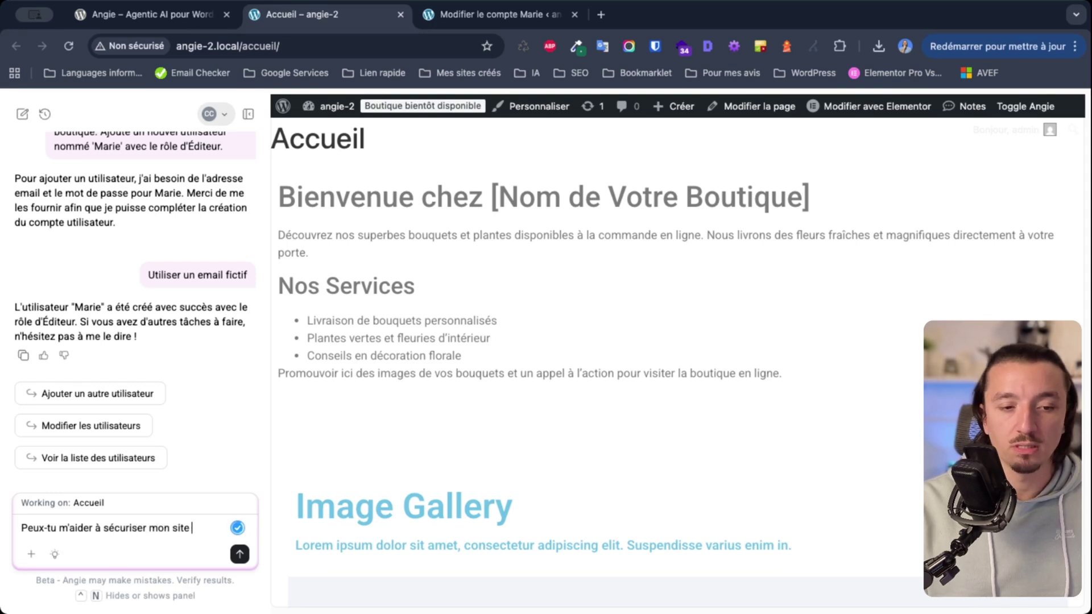
pyautogui.write('WordPress ?')
pyautogui.press('Return')
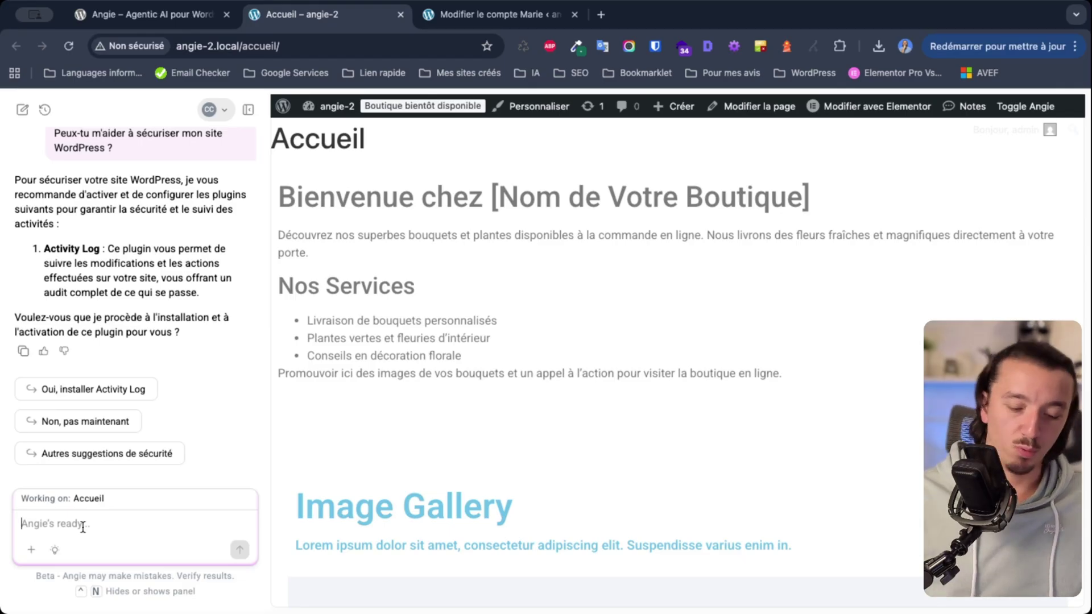
# - Ask Angie "Tu as des extensions à me conseiller pour sécuriser mon WP ?" and read through its recommendations
pyautogui.write('Tu as ')
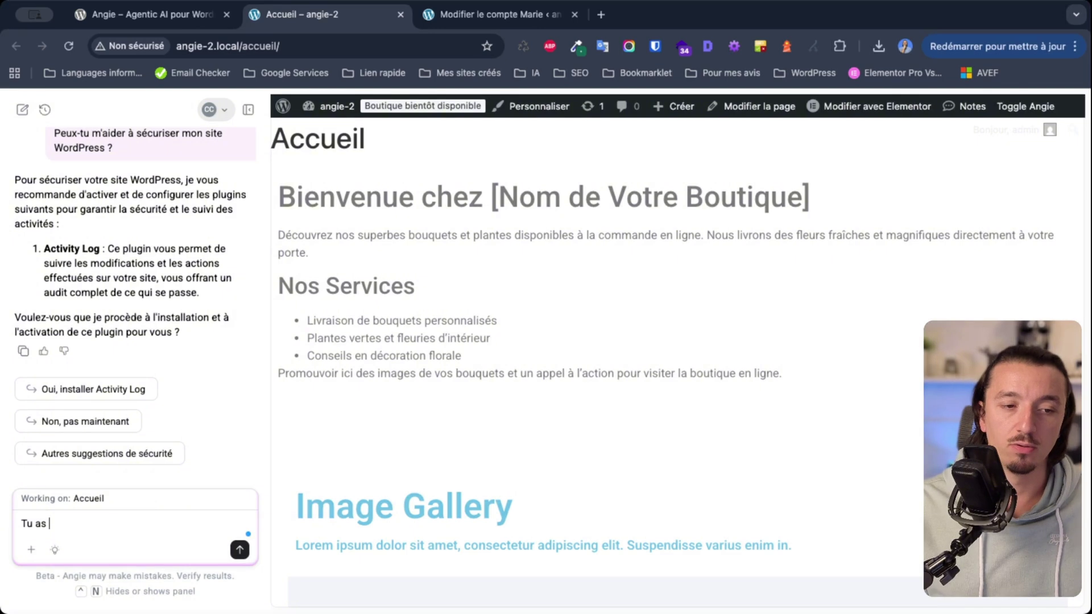
pyautogui.write('des extensions à me conseiller pour sécuriser mon WP ?')
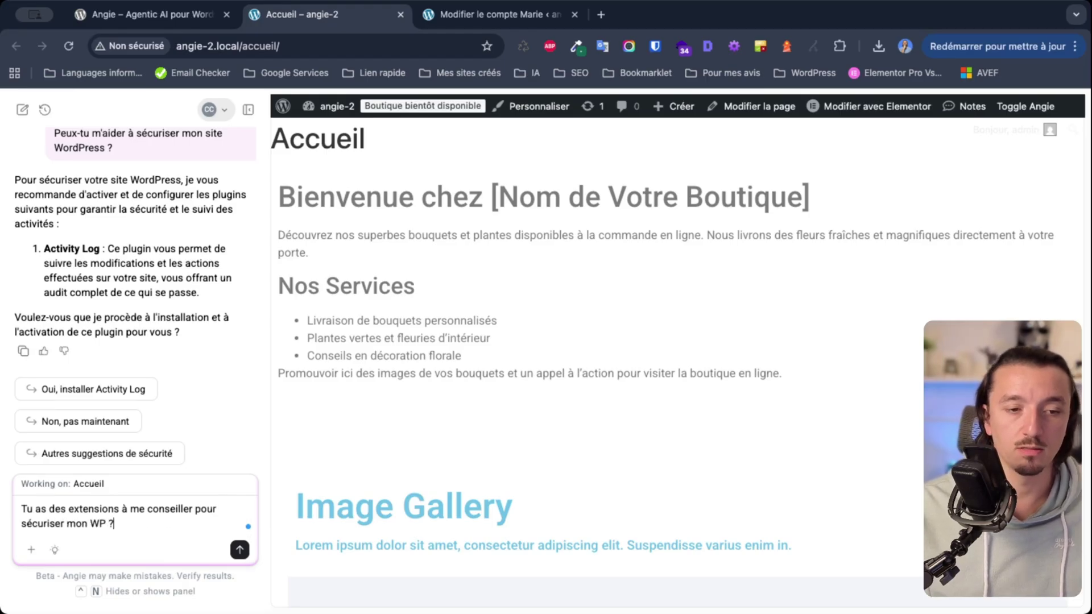
pyautogui.press('Return')
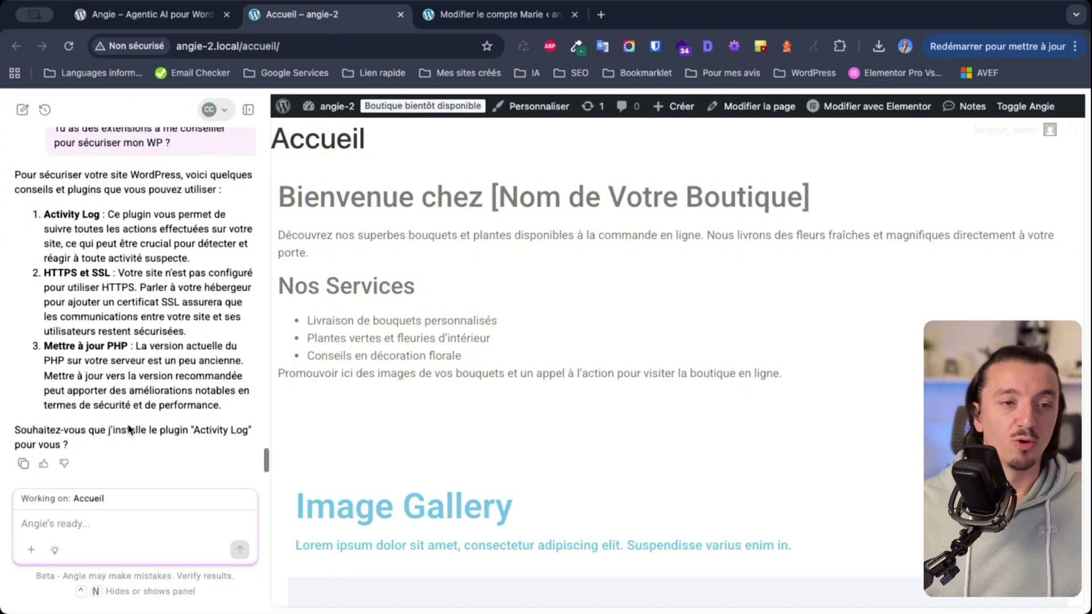
pyautogui.moveTo(45, 216); pyautogui.dragTo(99, 218)
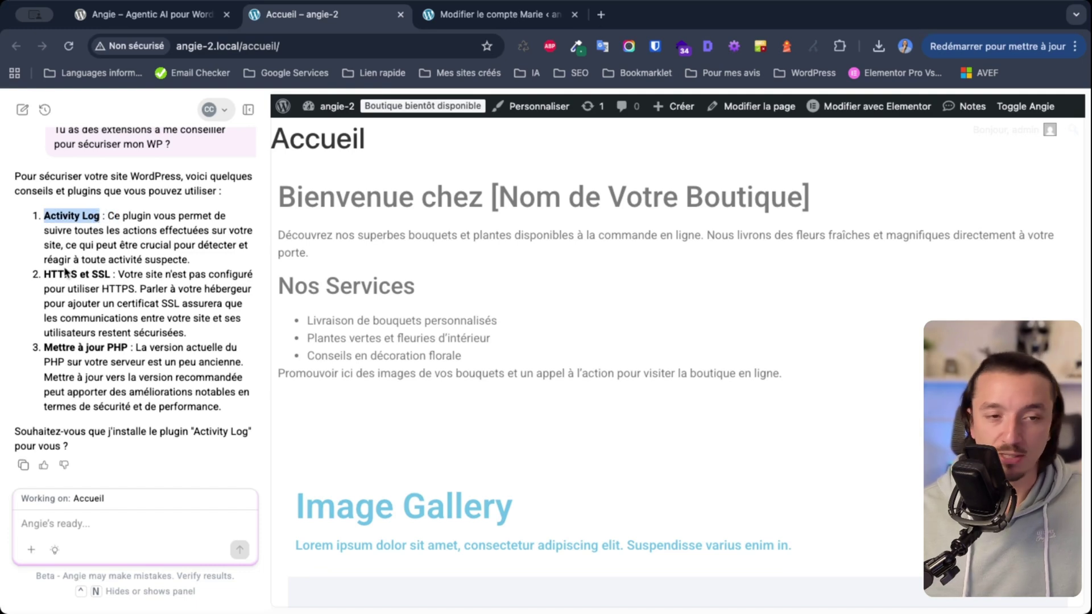
pyautogui.moveTo(43, 275)
pyautogui.mouseDown()
pyautogui.moveTo(117, 285)
pyautogui.moveTo(44, 279)
pyautogui.mouseUp()
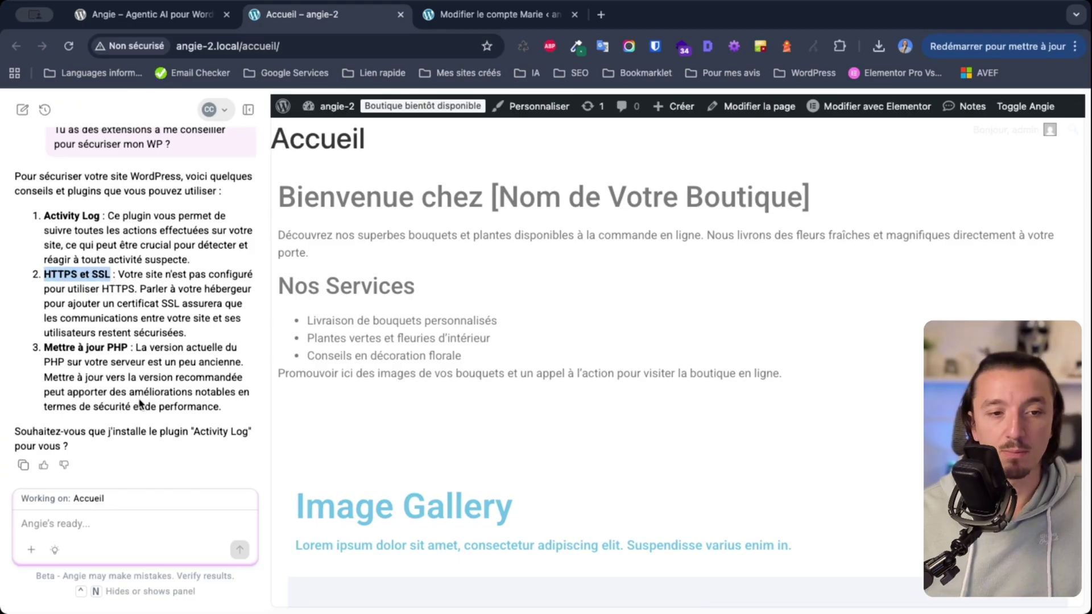
pyautogui.moveTo(129, 349); pyautogui.dragTo(45, 353)
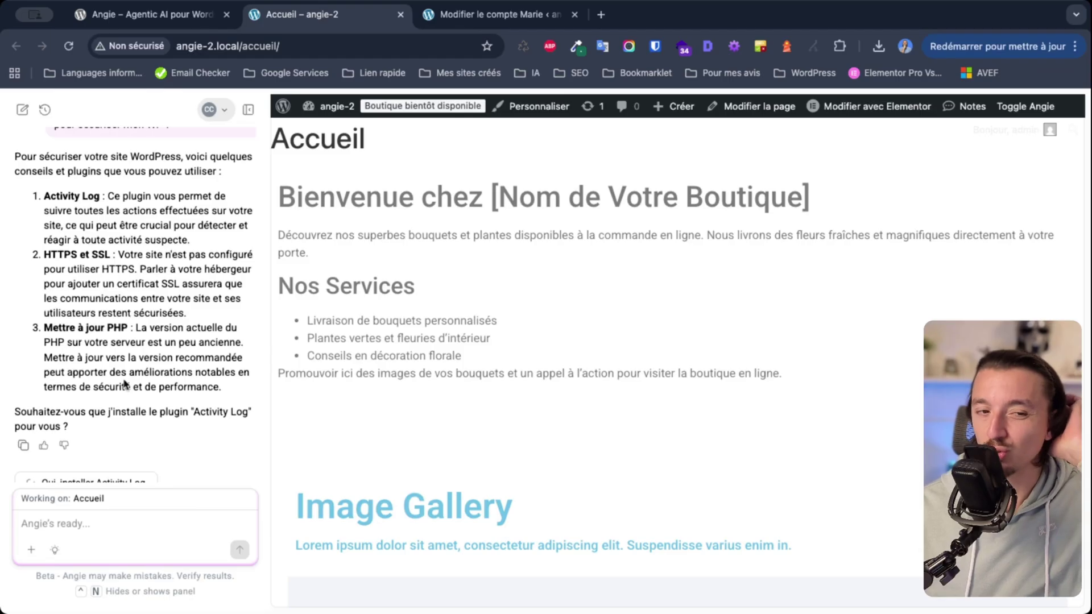
# - Ask Angie the follow-up question "Et wordfence ?" and review its reply in the chat
pyautogui.write('Et wordfence ?')
pyautogui.press('Return')
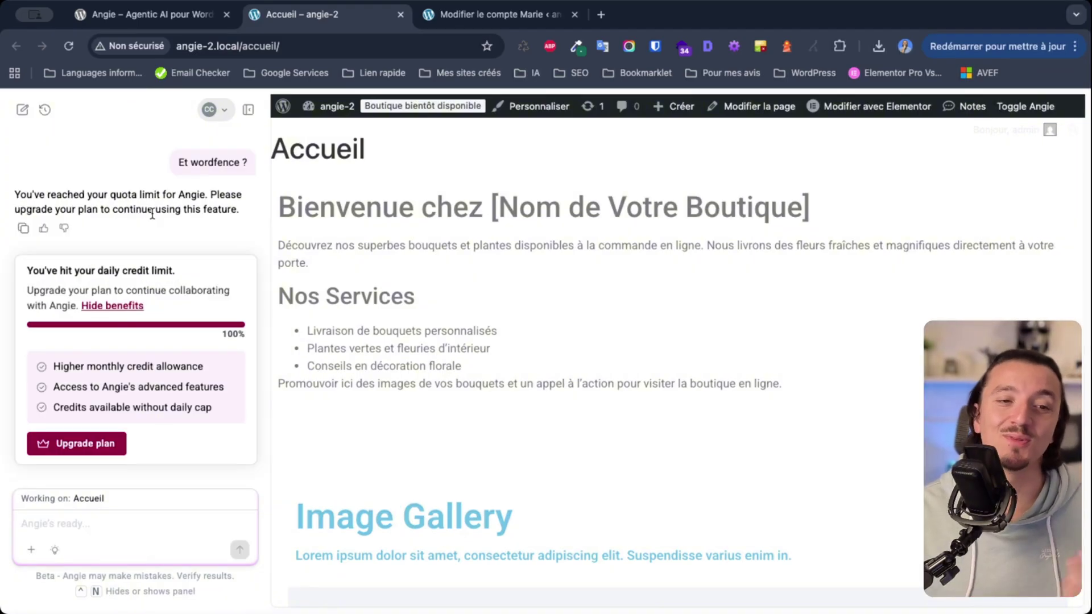
pyautogui.scroll(2, 152, 214)
pyautogui.moveTo(178, 196); pyautogui.dragTo(237, 204)
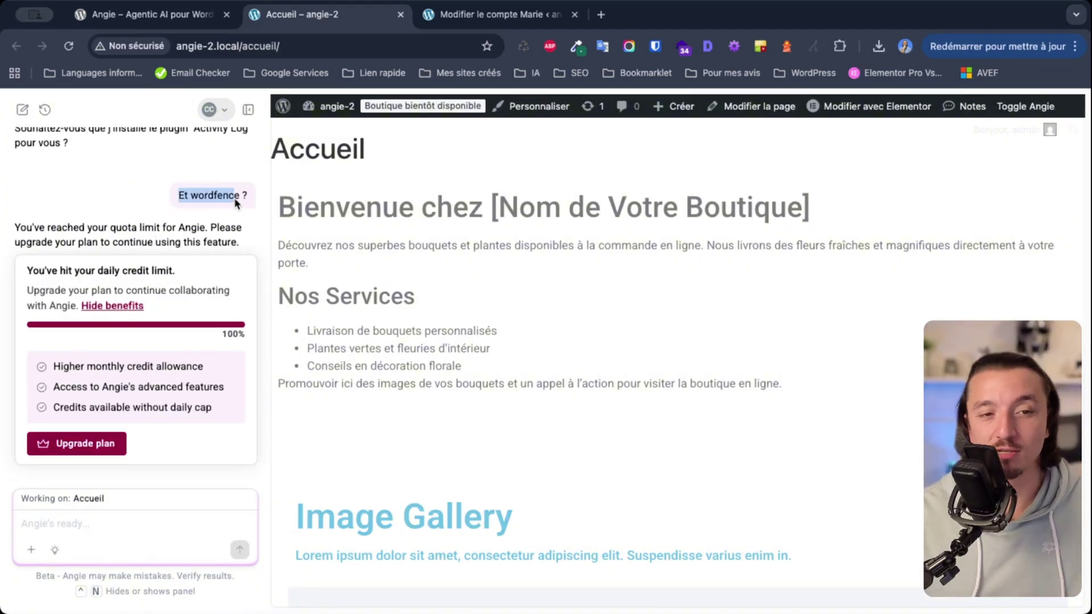
pyautogui.scroll(-2, 152, 224)
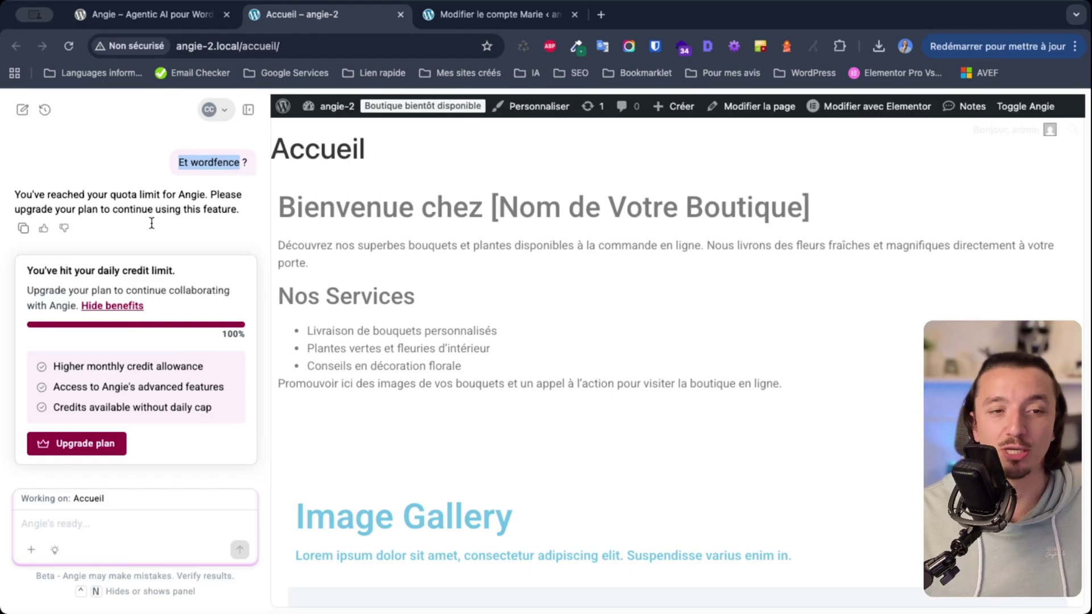
pyautogui.scroll(-3, 152, 224)
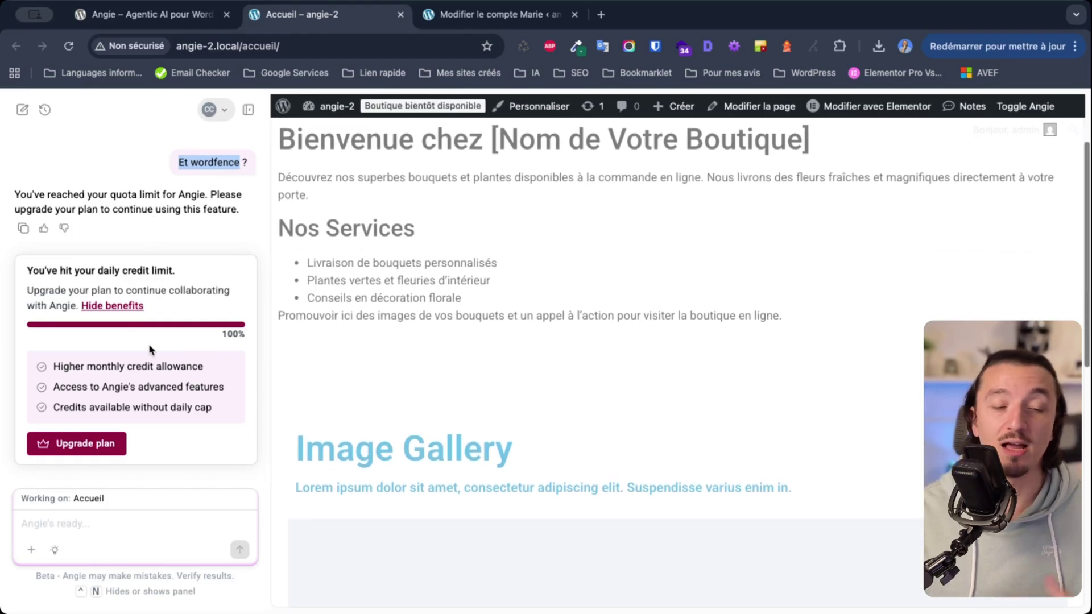